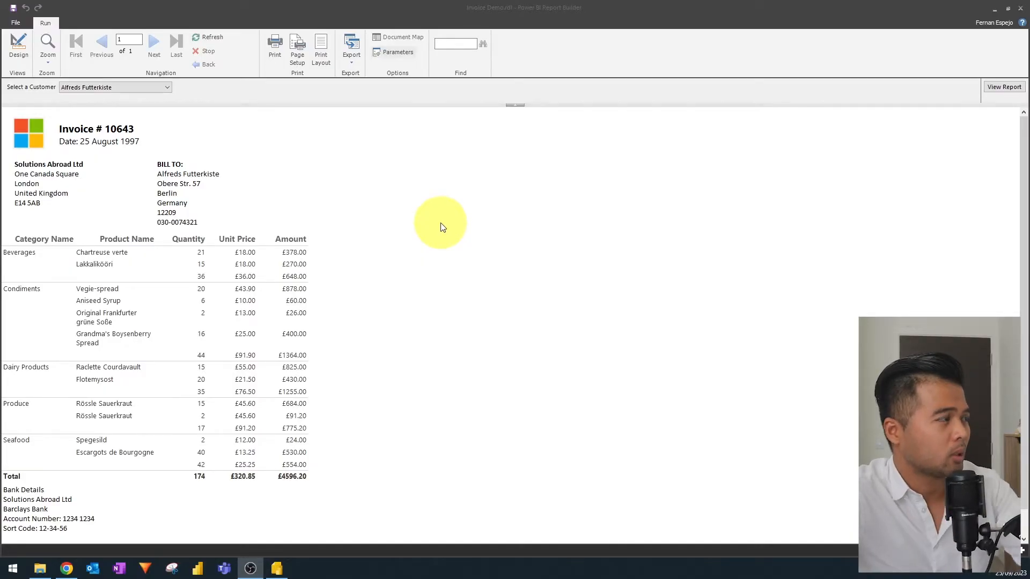
# Step: Display the invoice report for the customer Antonio Moreno Taquería
pyautogui.scroll(-2, 230, 210)
pyautogui.scroll(2, 230, 212)
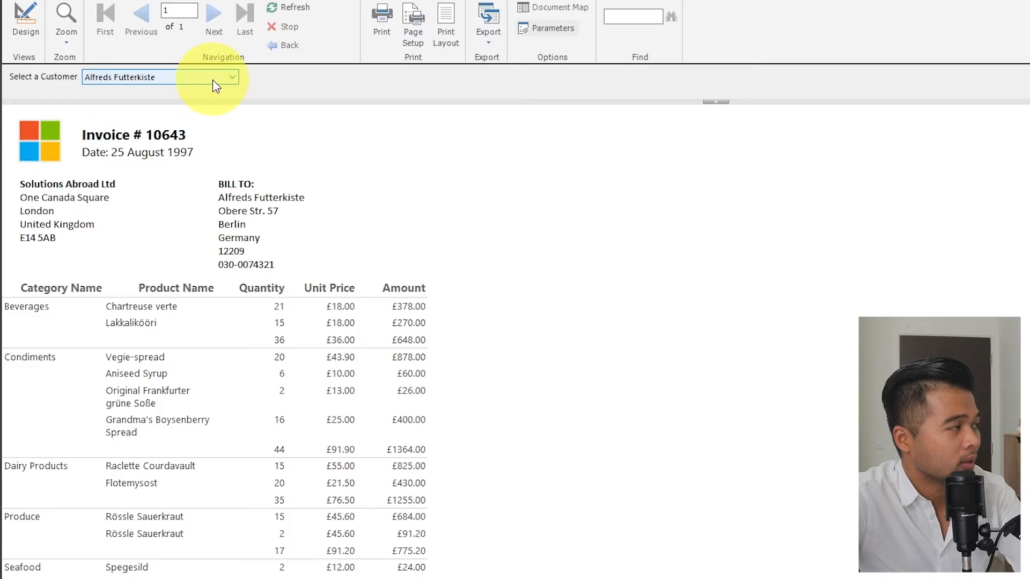
pyautogui.click(198, 81)
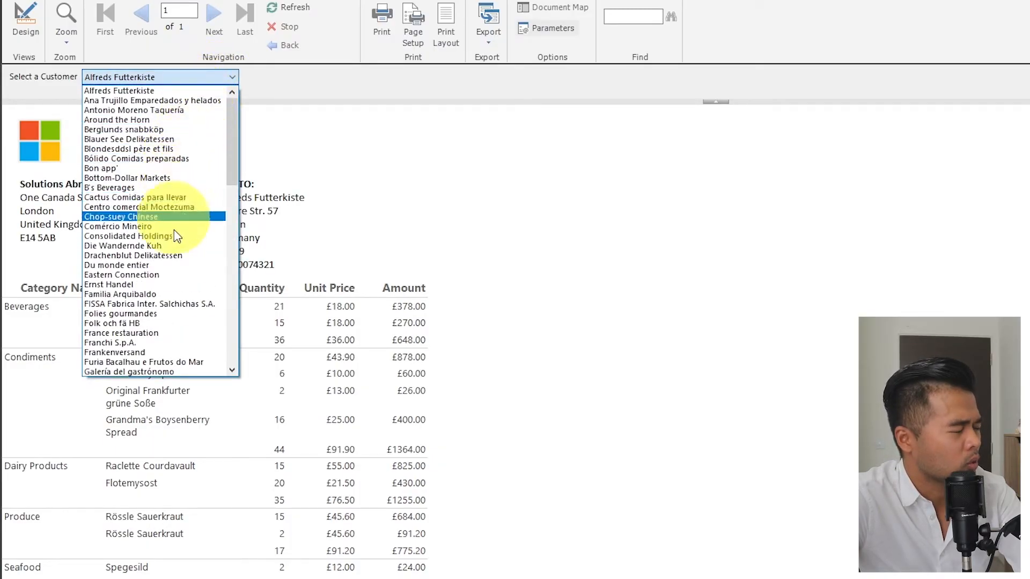
pyautogui.click(161, 110)
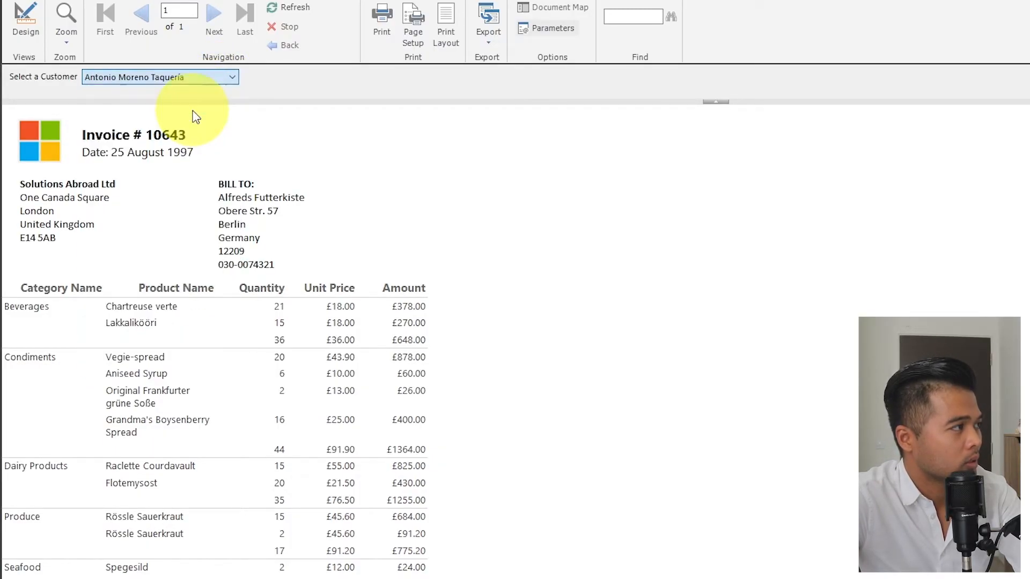
pyautogui.click(999, 87)
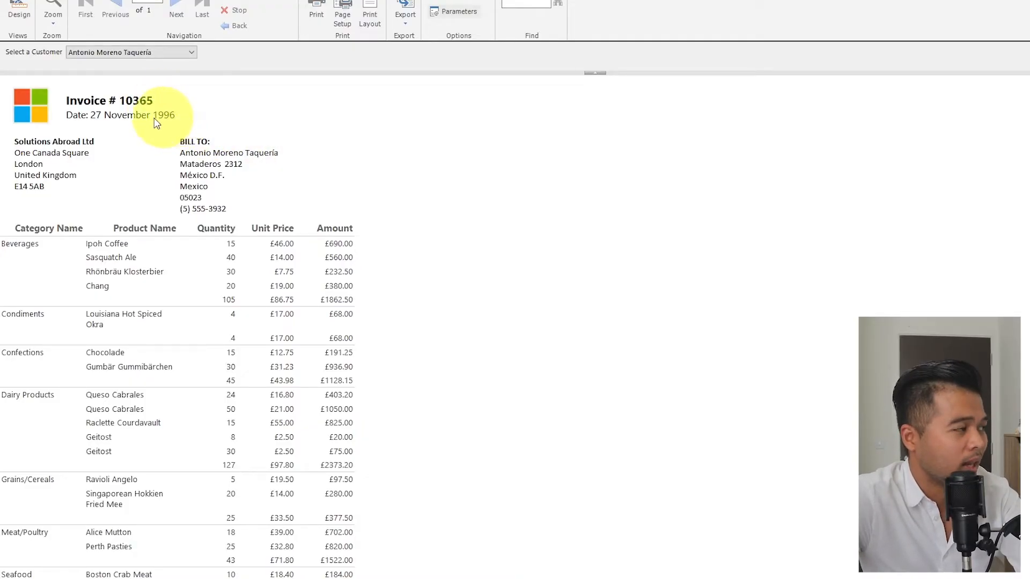
# Step: Examine the rendered invoice from its header and billing block through the category line items, totals and bank details footer
pyautogui.scroll(-1, 63, 179)
pyautogui.scroll(1, 63, 175)
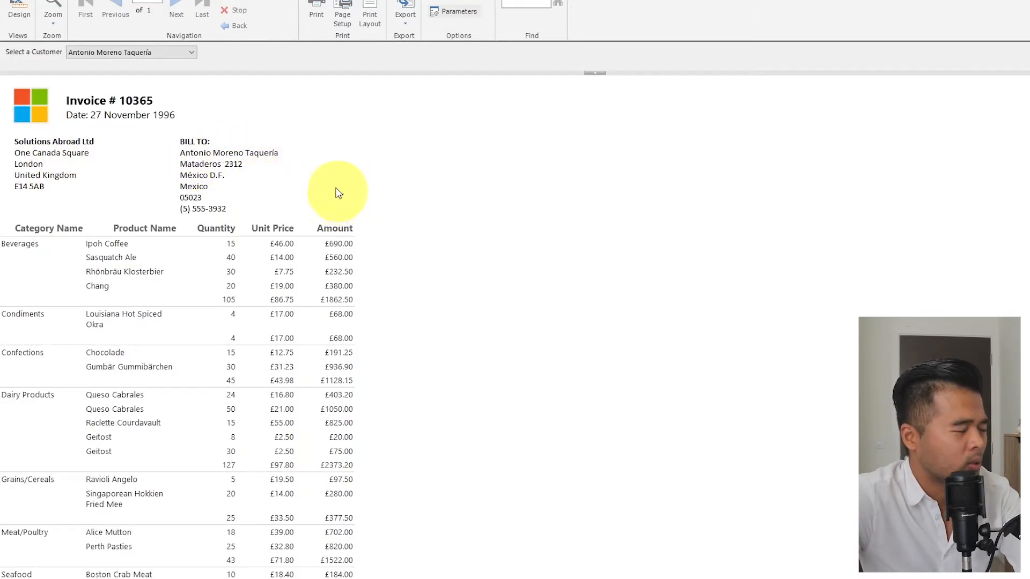
pyautogui.scroll(-3, 405, 222)
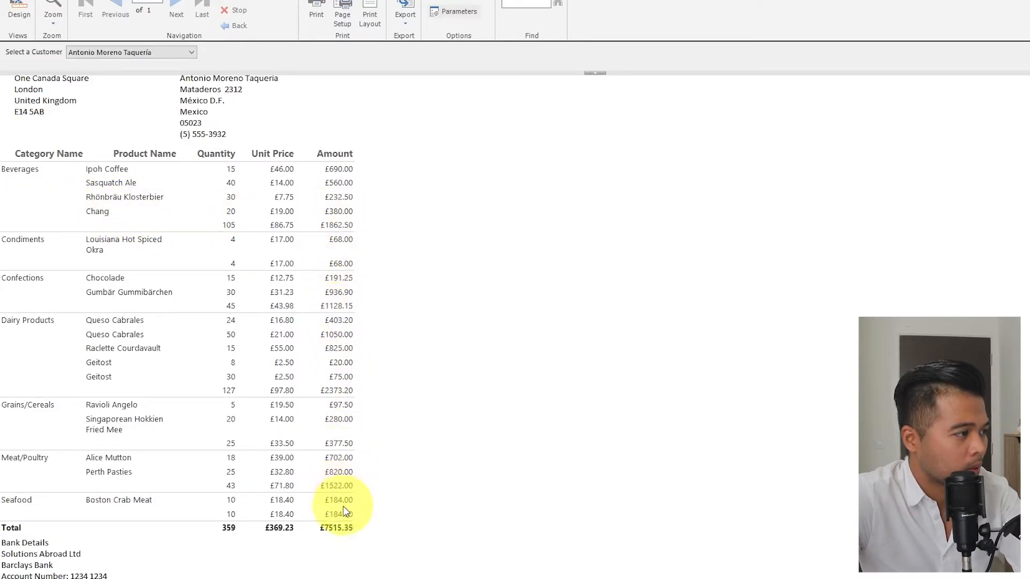
pyautogui.scroll(-2, 338, 529)
pyautogui.scroll(-1, 338, 529)
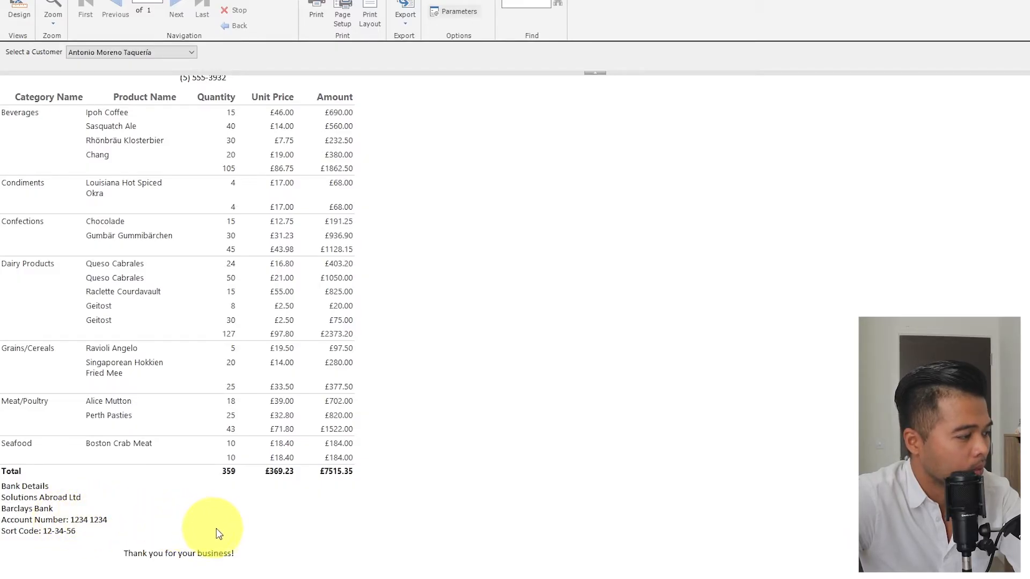
pyautogui.scroll(3, 184, 516)
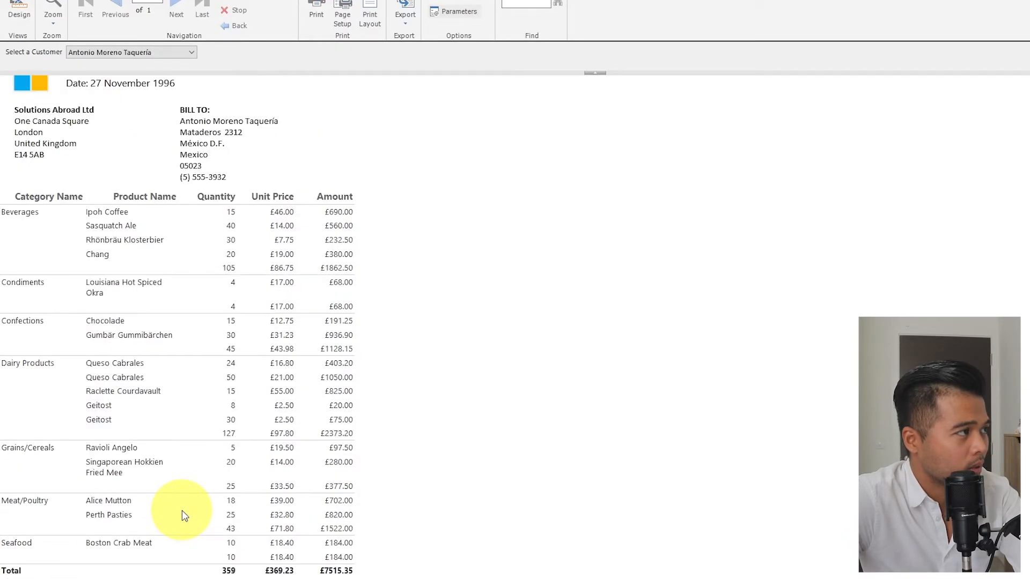
pyautogui.scroll(1, 177, 511)
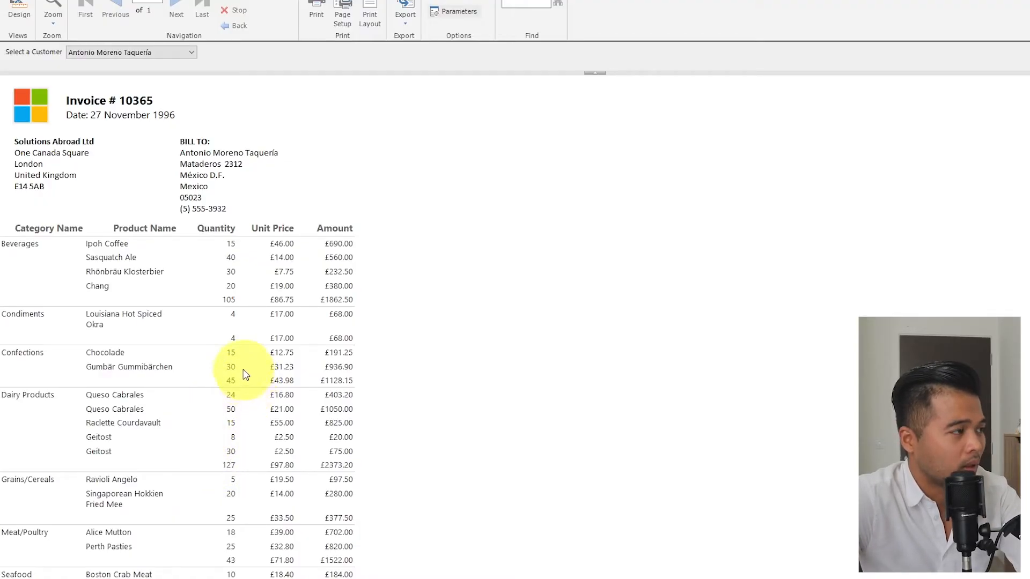
pyautogui.scroll(-2, 239, 361)
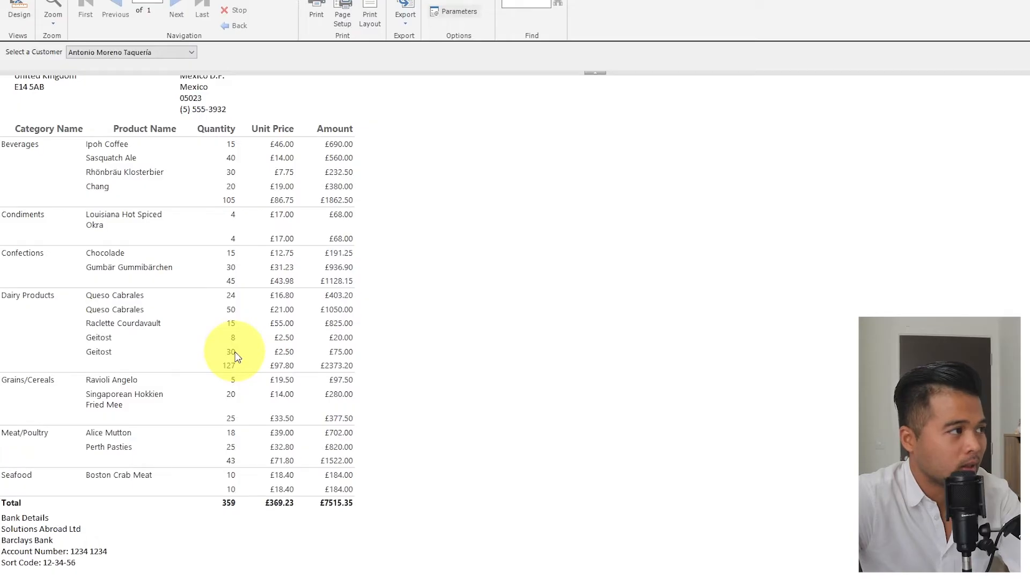
# Step: Preview the blank untitled report, then return to its design view
pyautogui.click(19, 10)
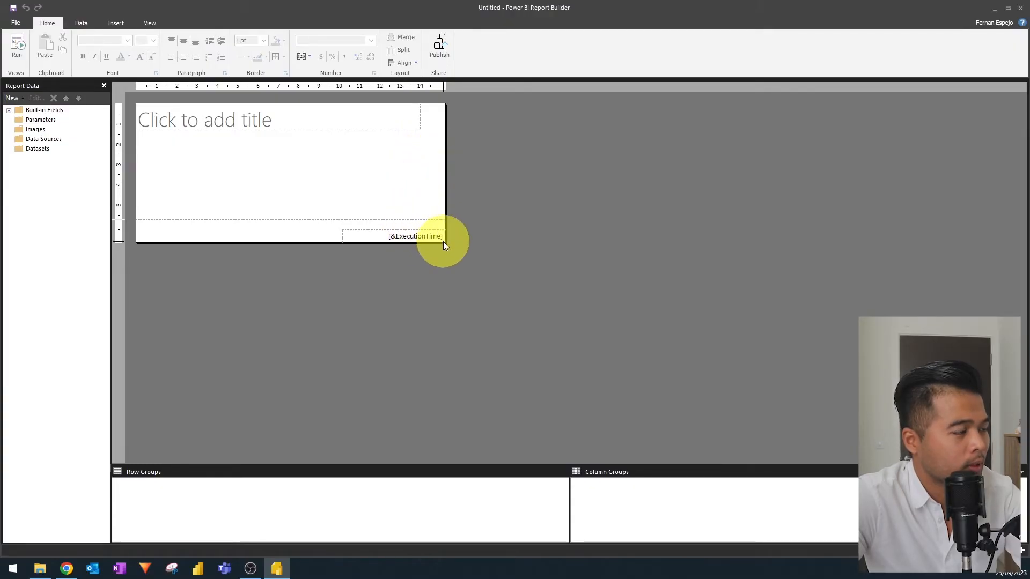
pyautogui.click(10, 39)
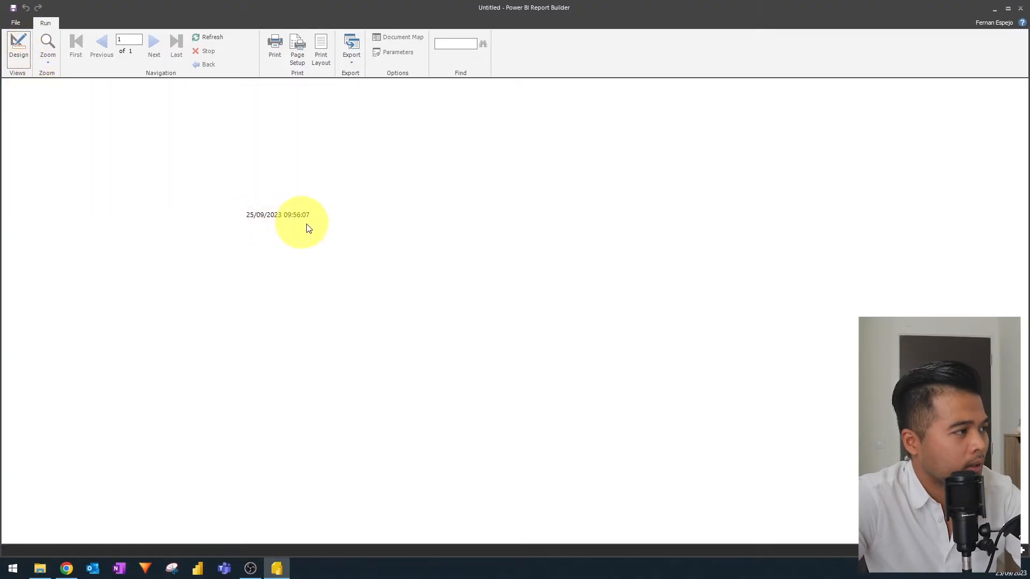
pyautogui.click(17, 53)
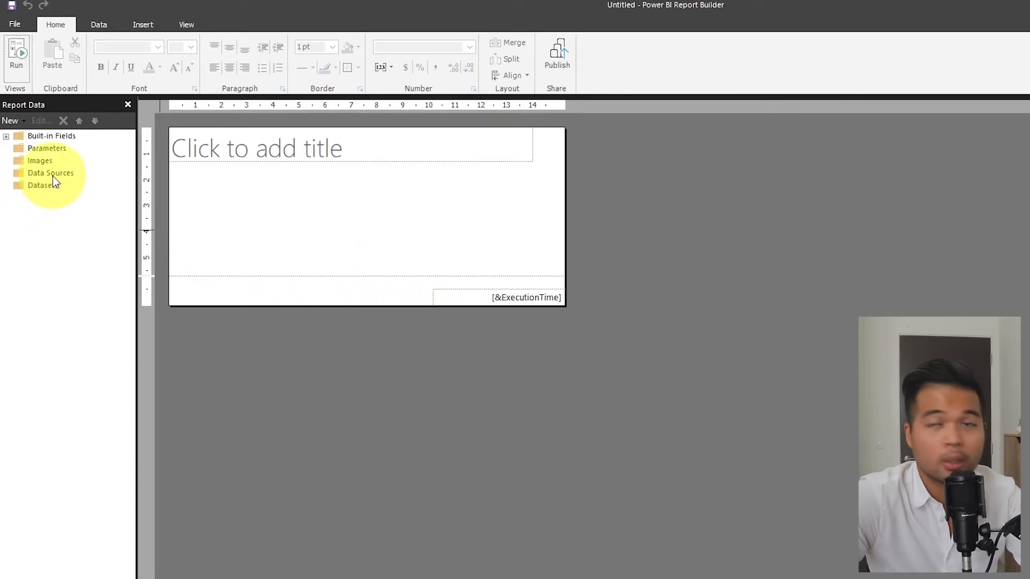
# Step: Start a new report data source named Northwind, keeping Microsoft SQL Server as its connection type
pyautogui.rightClick(68, 173)
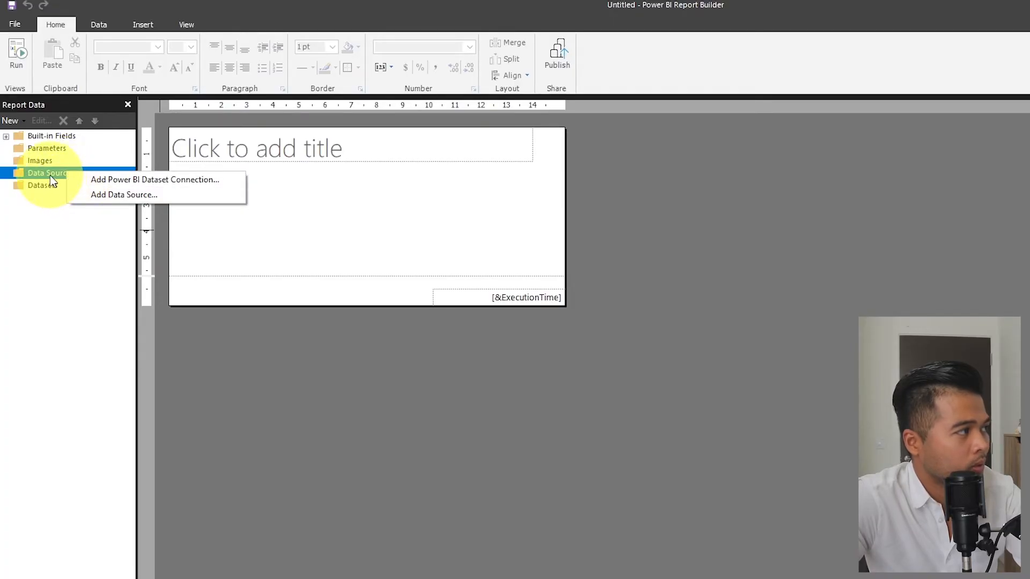
pyautogui.click(108, 196)
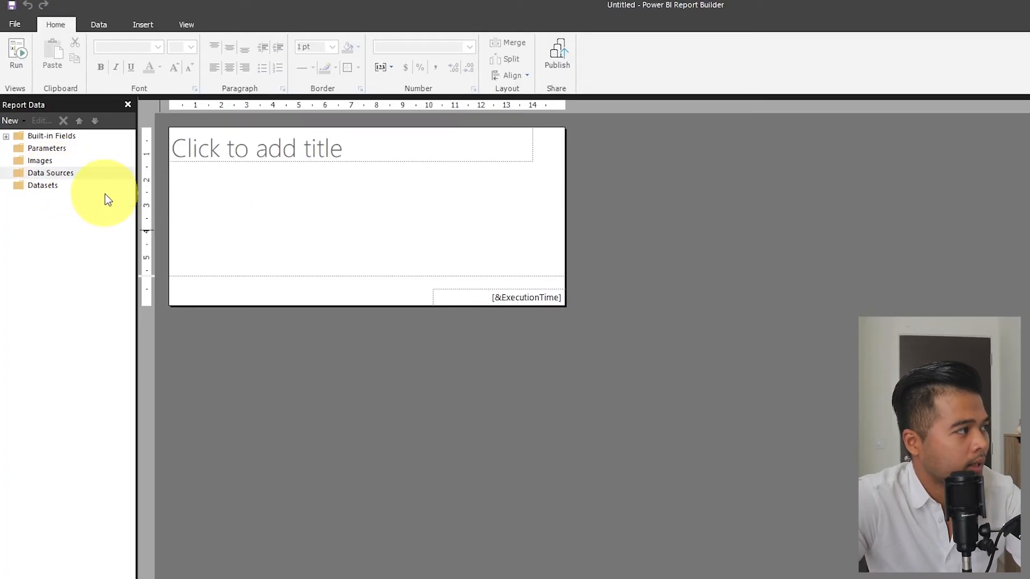
pyautogui.moveTo(633, 266); pyautogui.dragTo(514, 268)
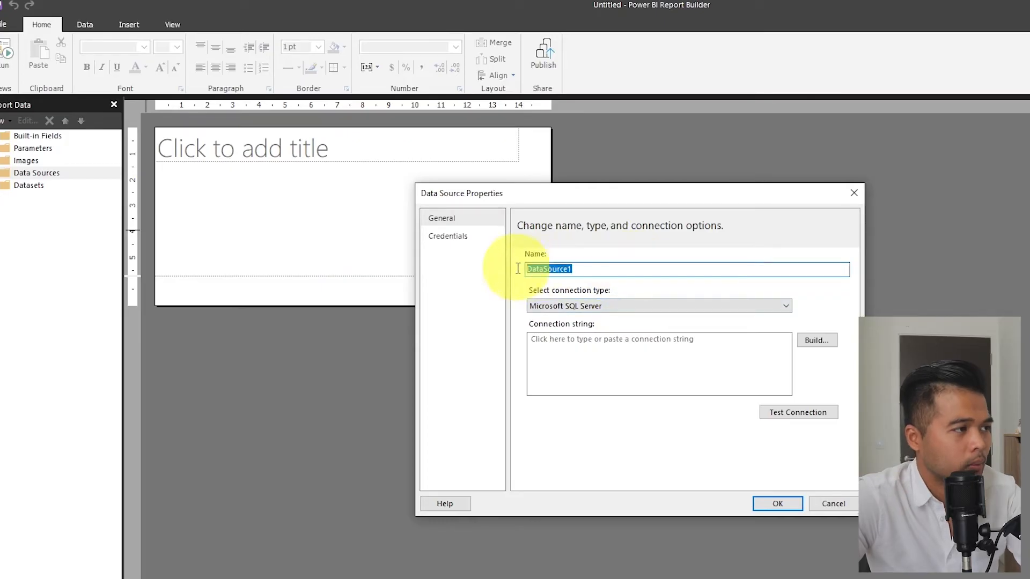
pyautogui.write('Northwind')
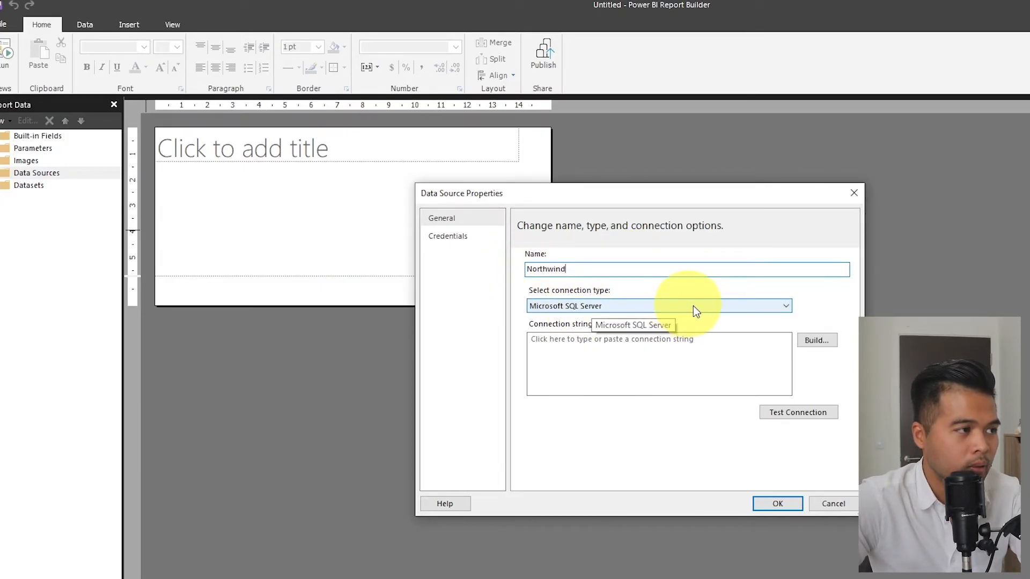
pyautogui.click(740, 307)
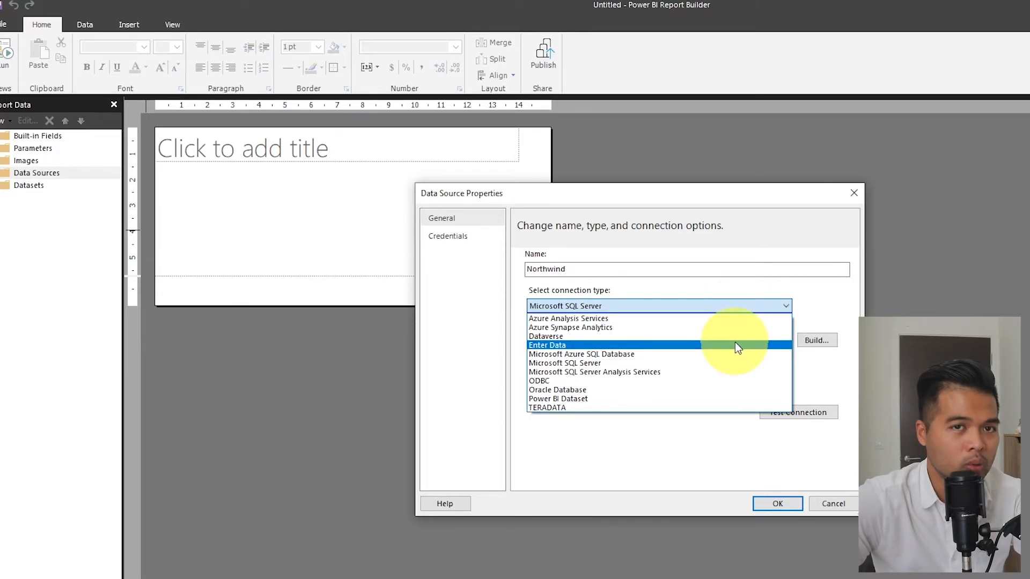
pyautogui.click(825, 300)
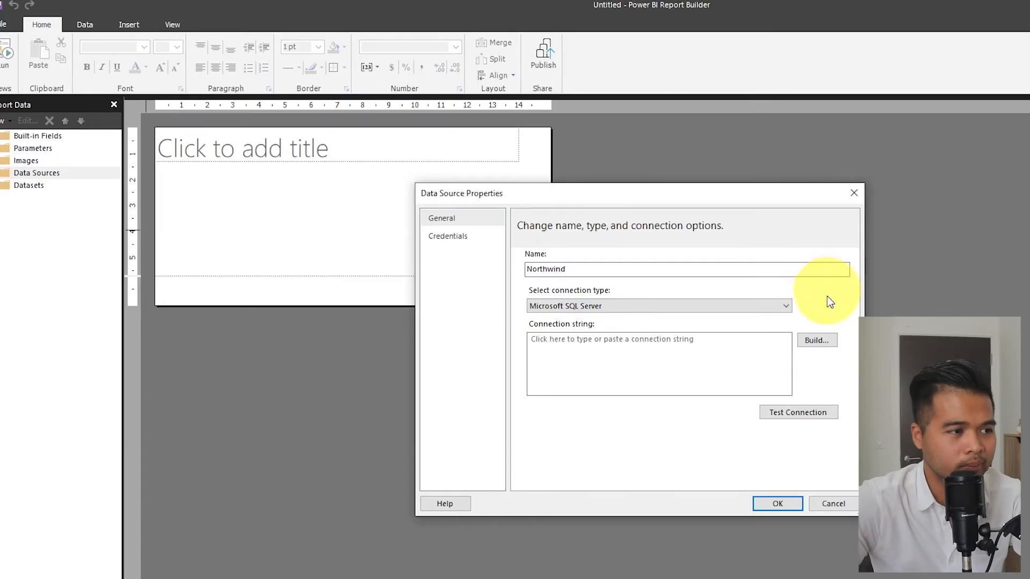
# Step: Build and test a connection to the Northwind database on server localhost, and save the data source
pyautogui.click(673, 362)
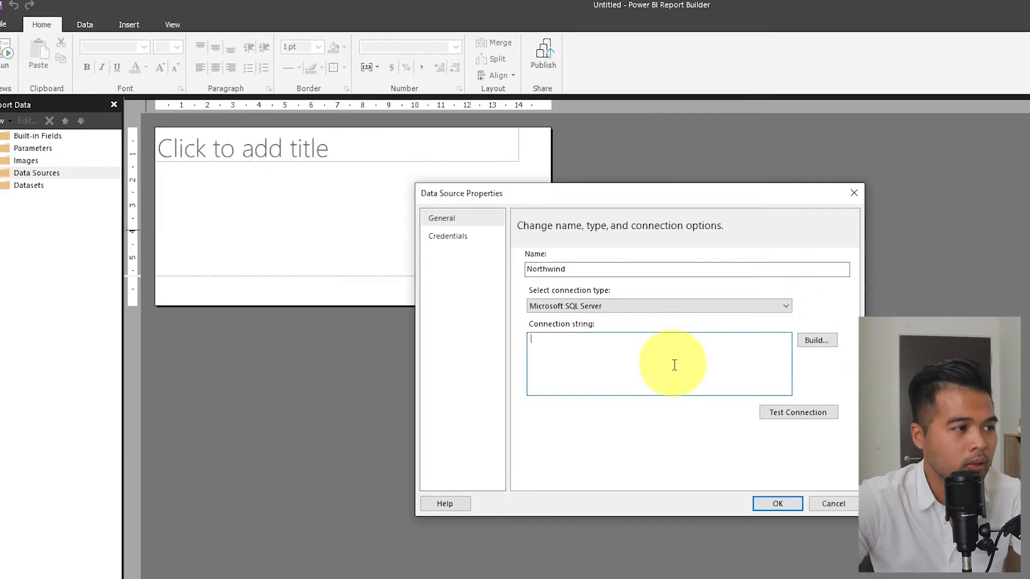
pyautogui.click(817, 340)
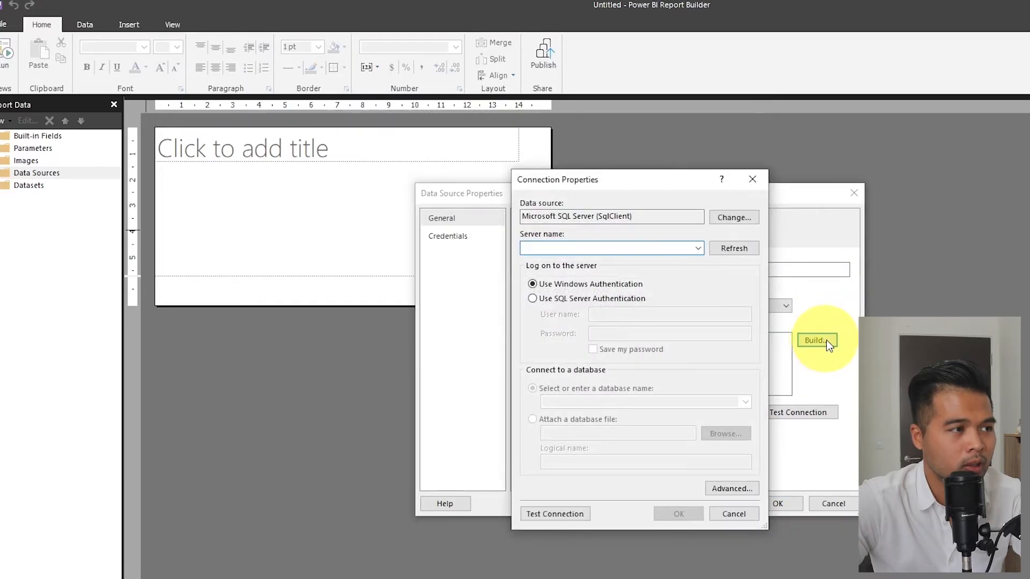
pyautogui.write('localhost')
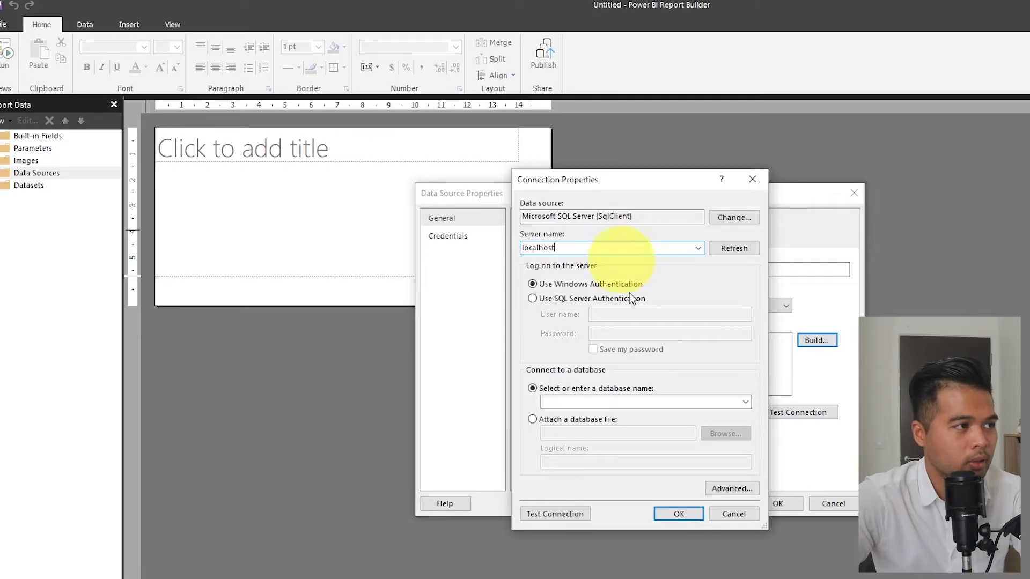
pyautogui.click(745, 402)
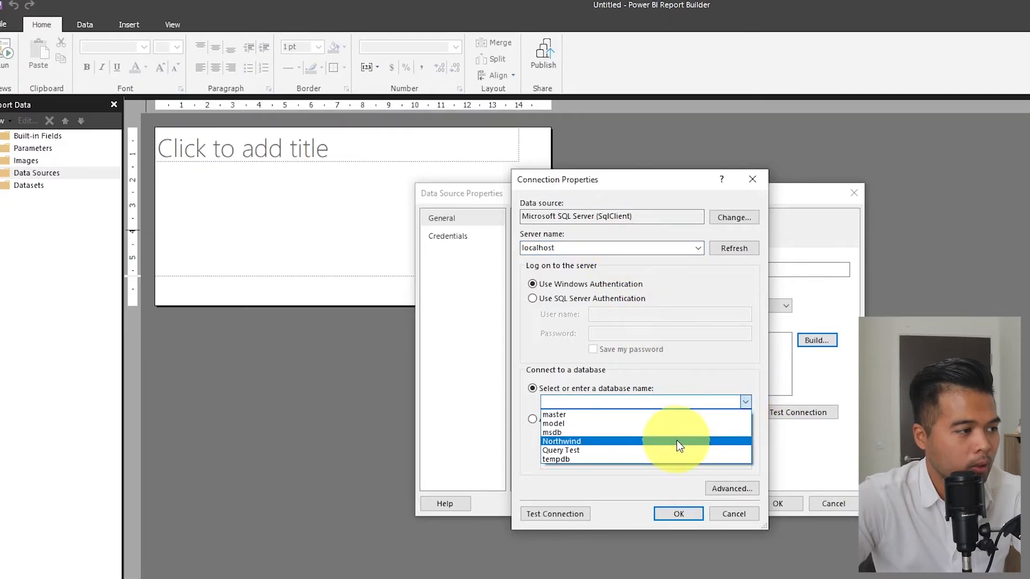
pyautogui.click(677, 441)
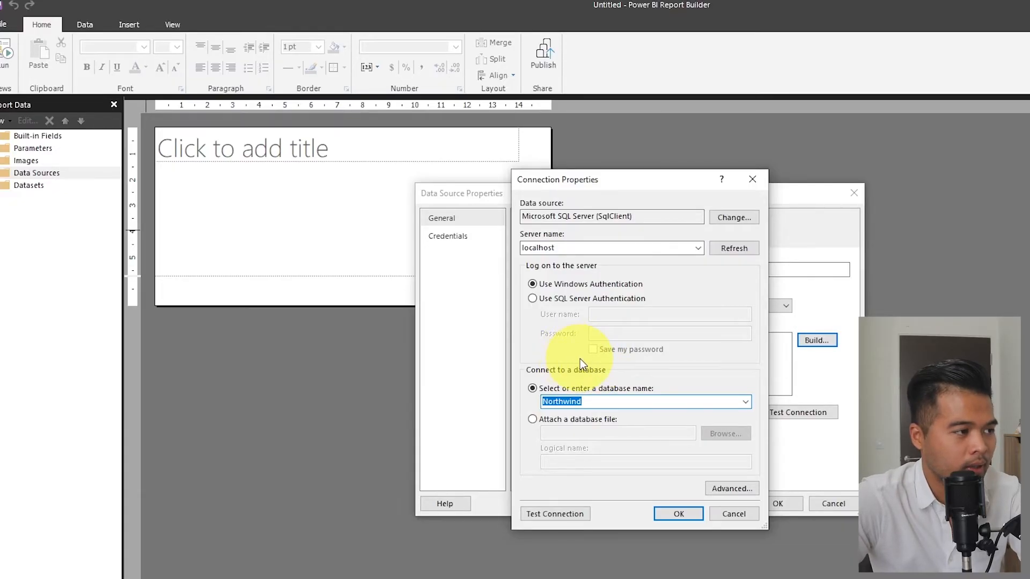
pyautogui.click(569, 514)
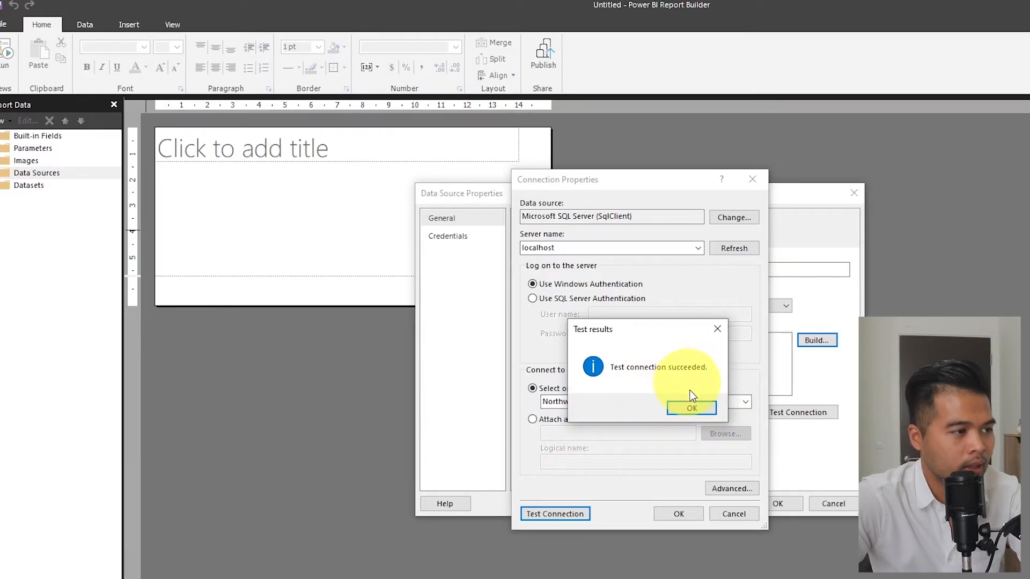
pyautogui.click(692, 407)
pyautogui.click(675, 514)
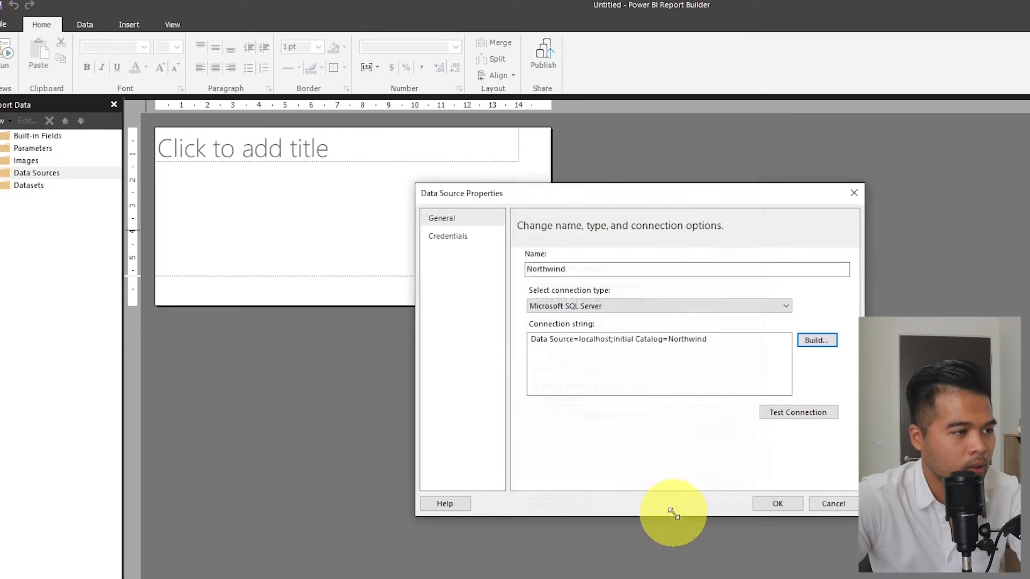
pyautogui.click(777, 505)
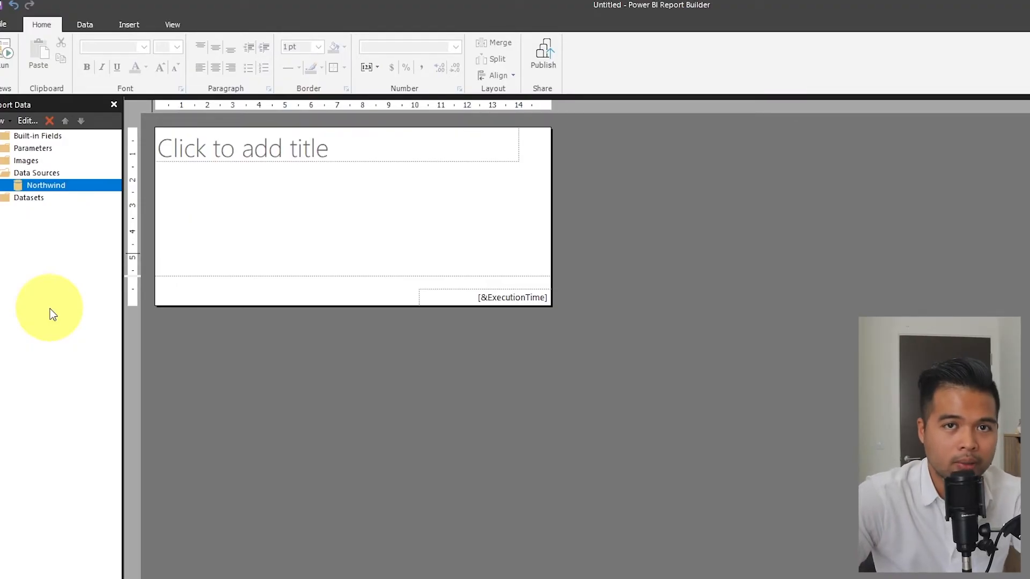
# Step: Start a new dataset named Orders that uses the Northwind data source
pyautogui.rightClick(37, 202)
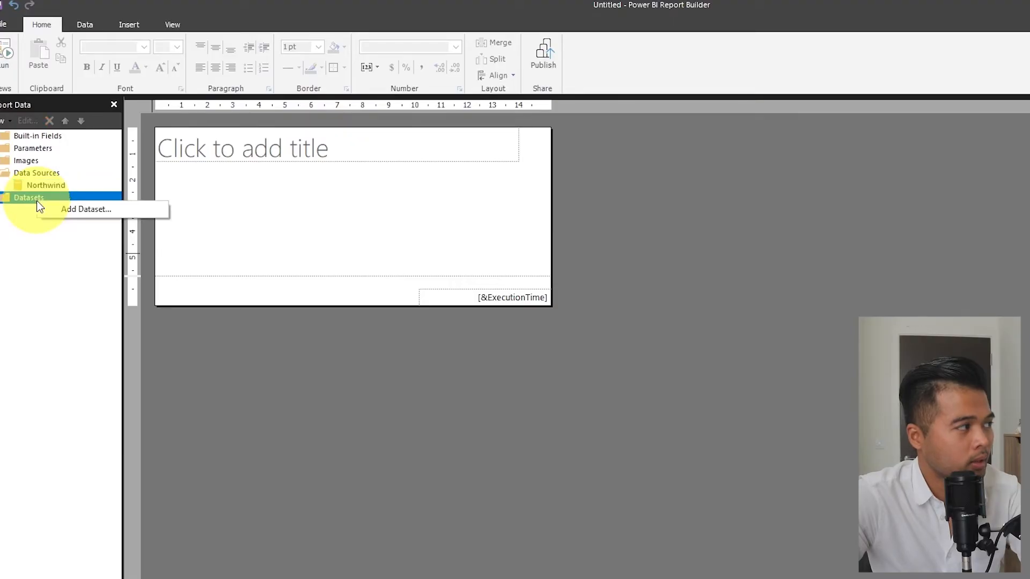
pyautogui.click(71, 211)
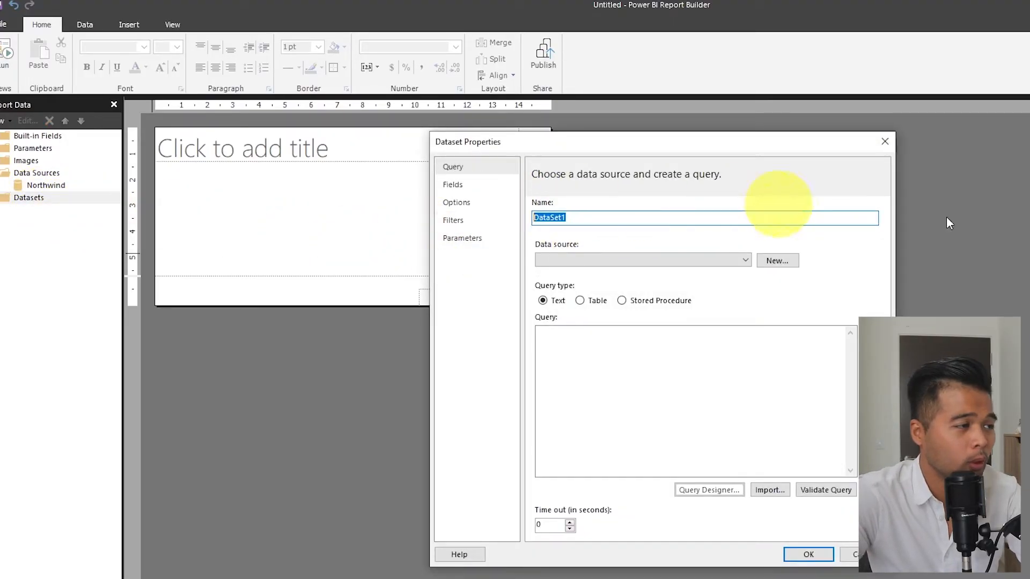
pyautogui.write('Orders')
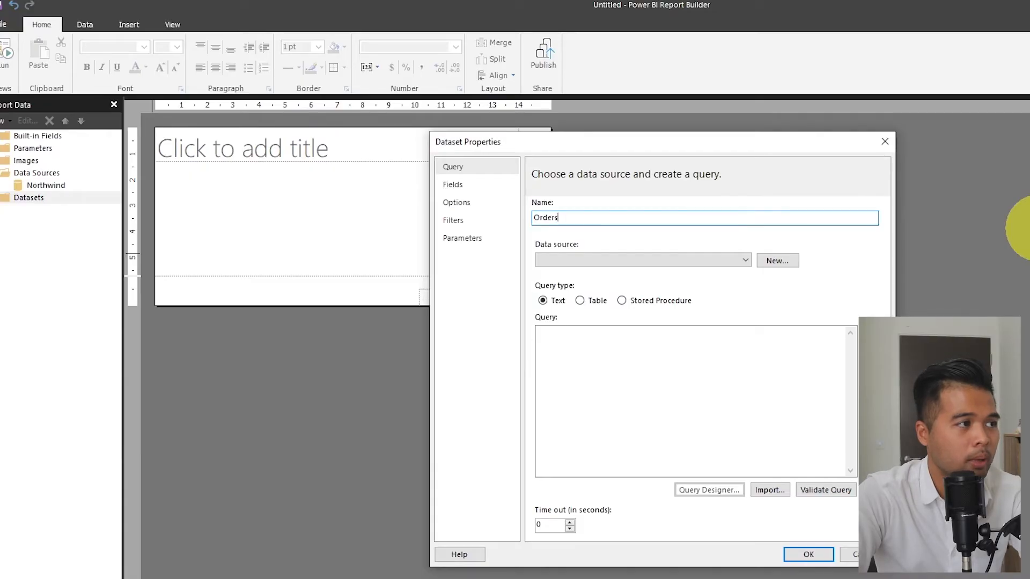
pyautogui.click(722, 260)
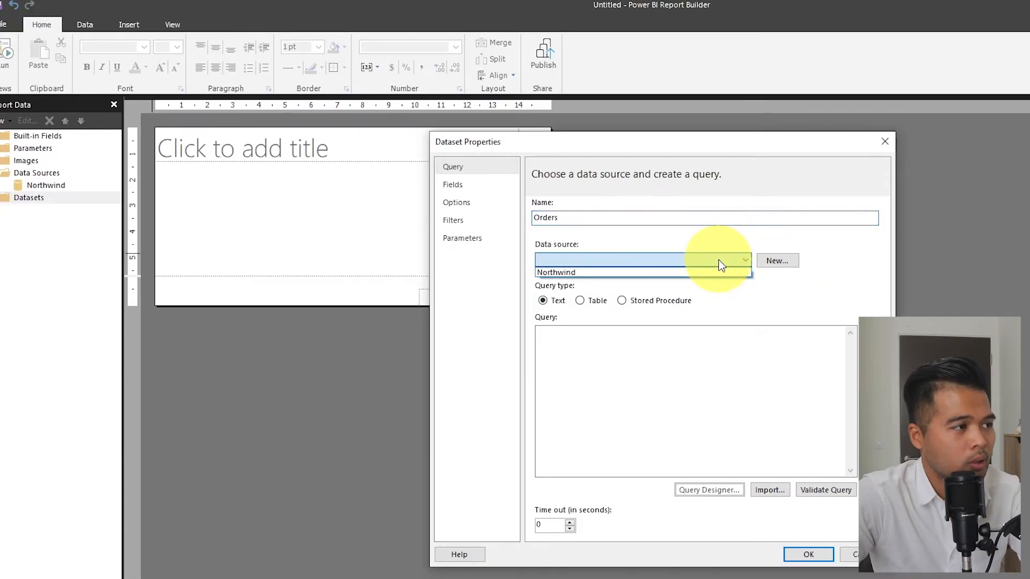
pyautogui.click(711, 271)
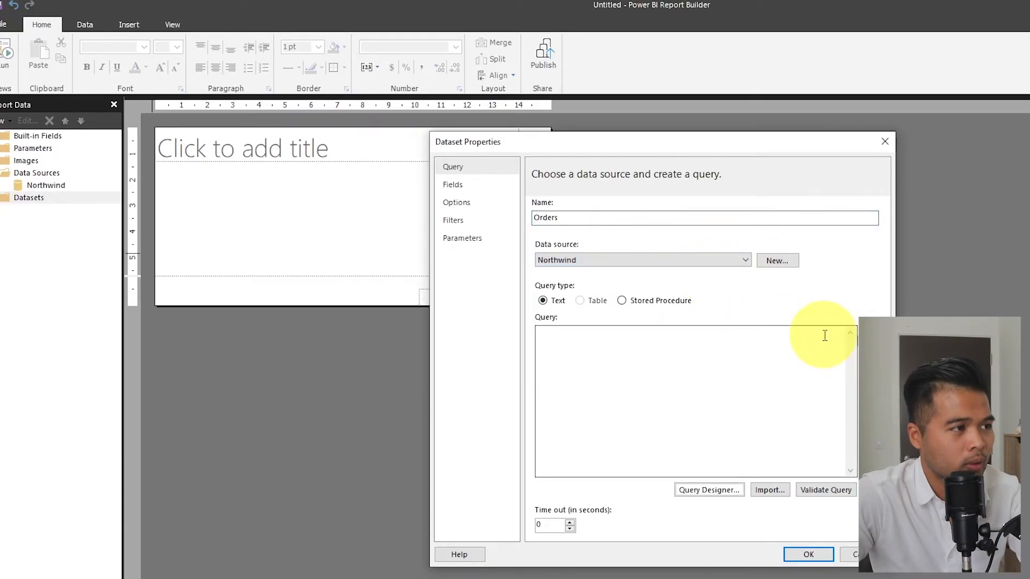
# Step: Open the query designer for the Orders dataset and add the CategoryName field from the Categories table
pyautogui.click(724, 413)
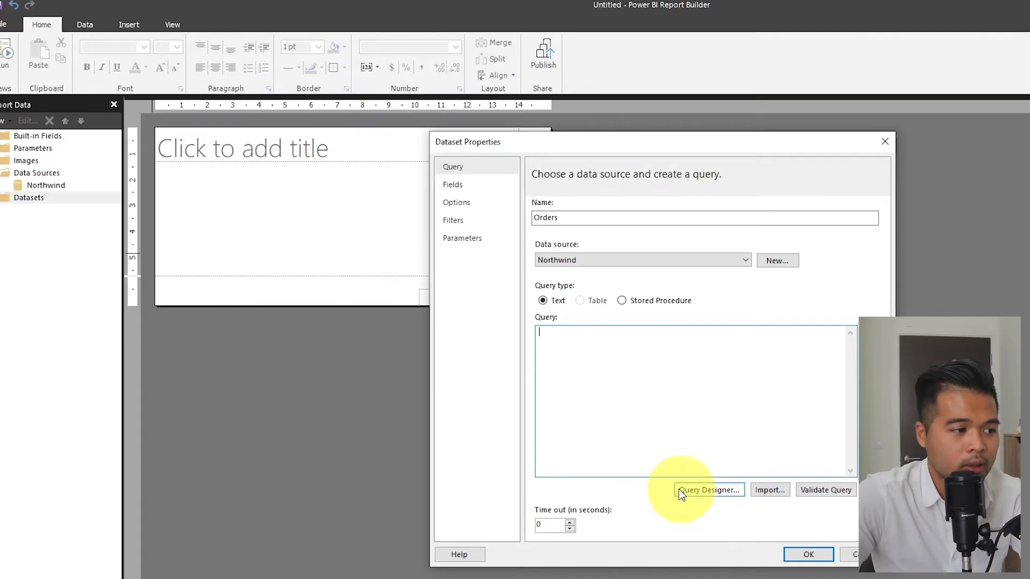
pyautogui.click(713, 491)
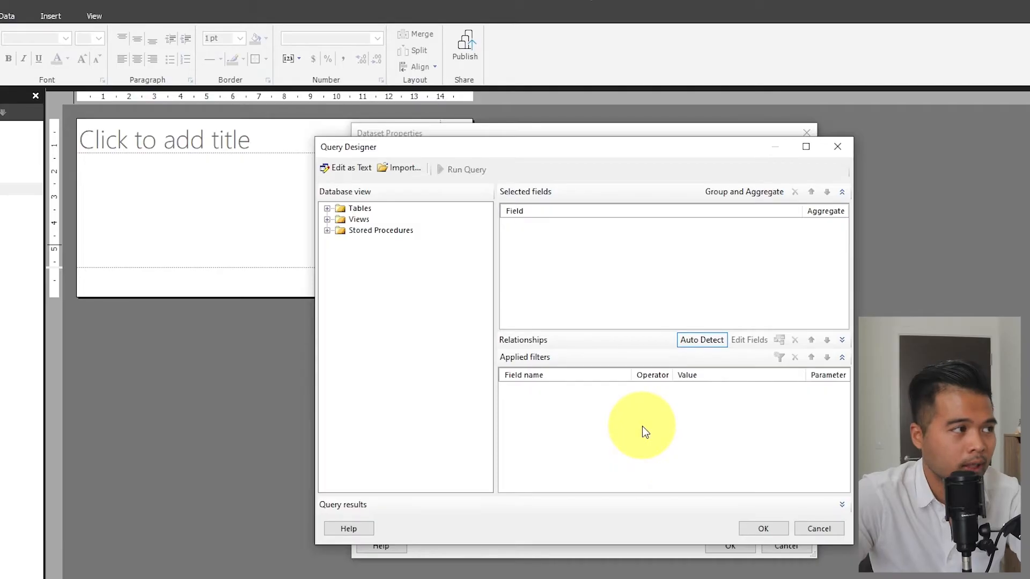
pyautogui.click(327, 208)
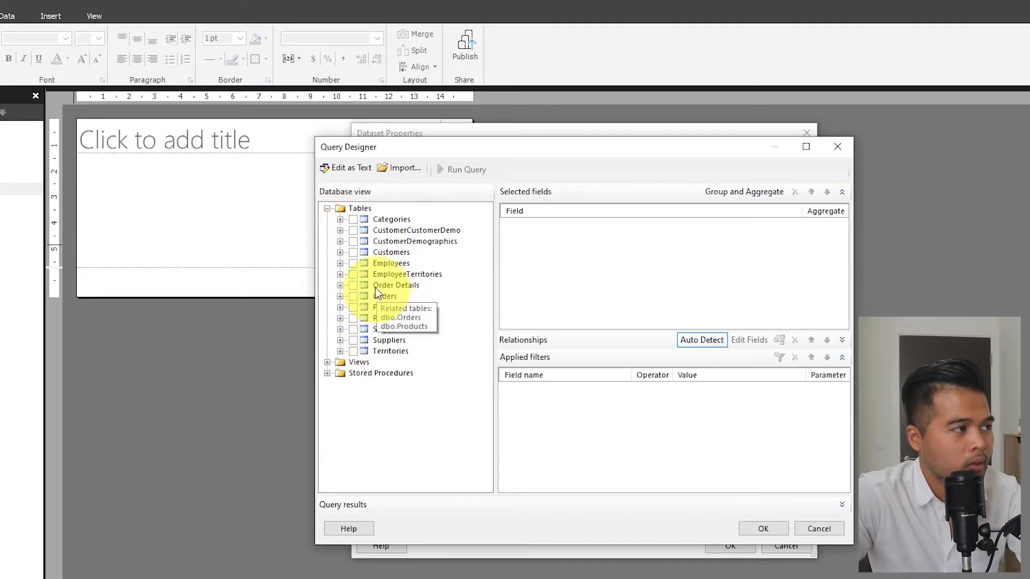
pyautogui.click(341, 219)
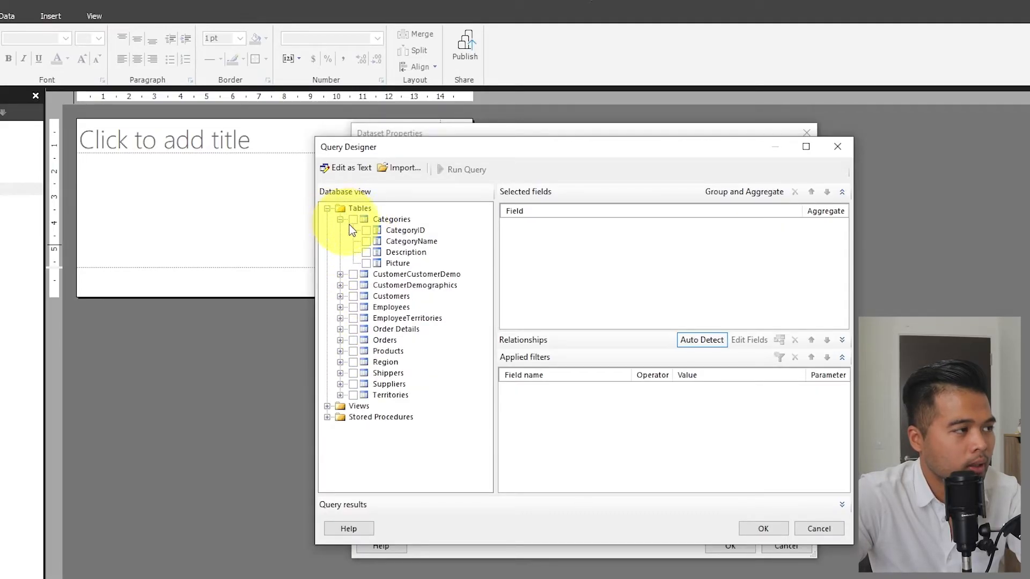
pyautogui.click(366, 241)
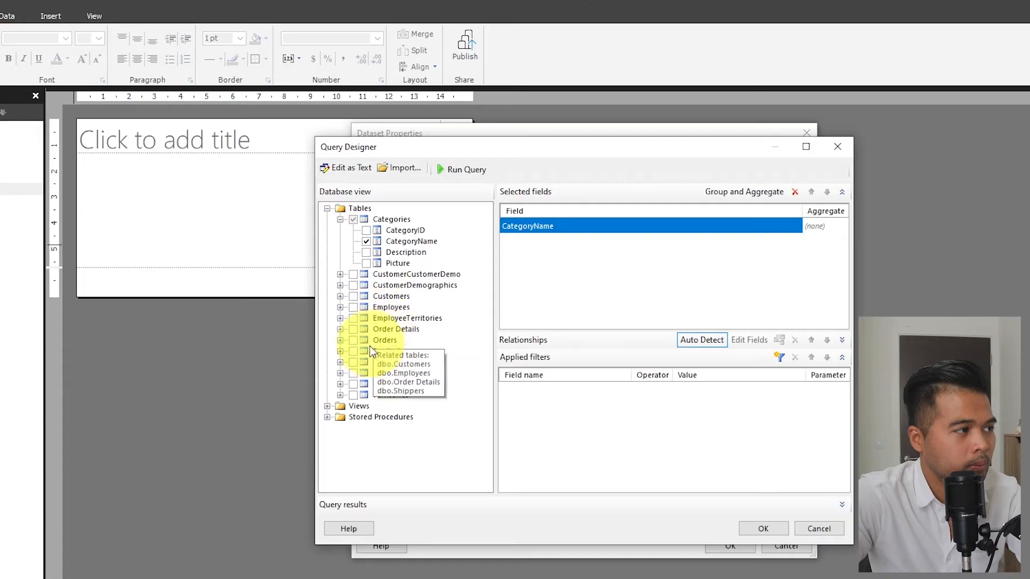
# Step: Add the ProductName field from the Products table to the query, leaving that table's UnitPrice out
pyautogui.click(340, 351)
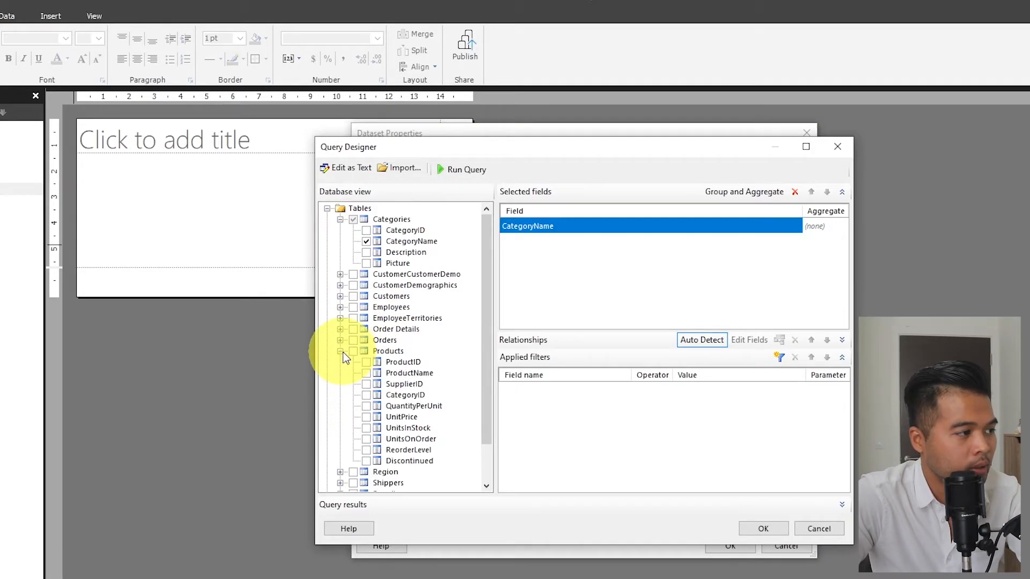
pyautogui.click(366, 374)
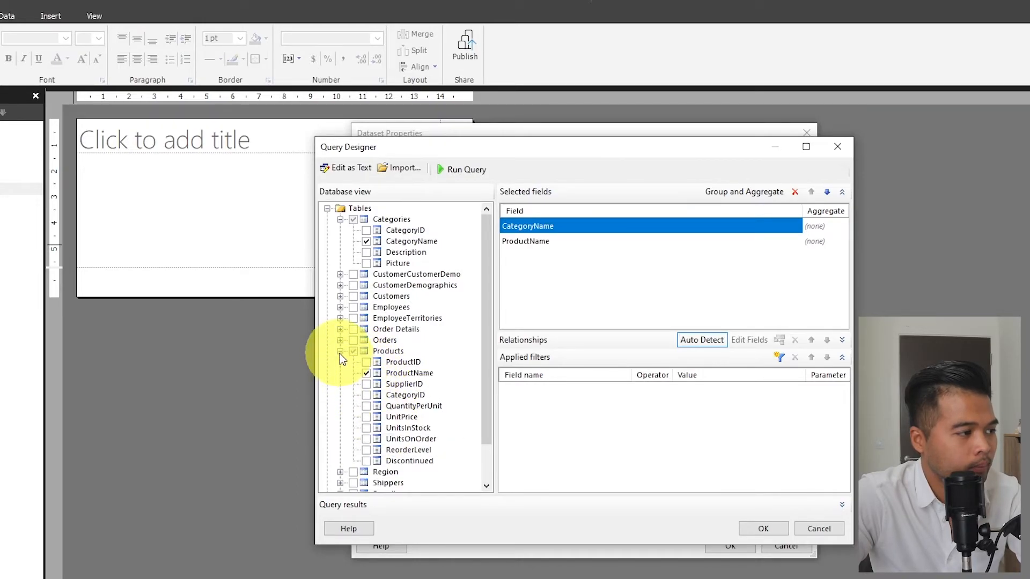
pyautogui.click(367, 417)
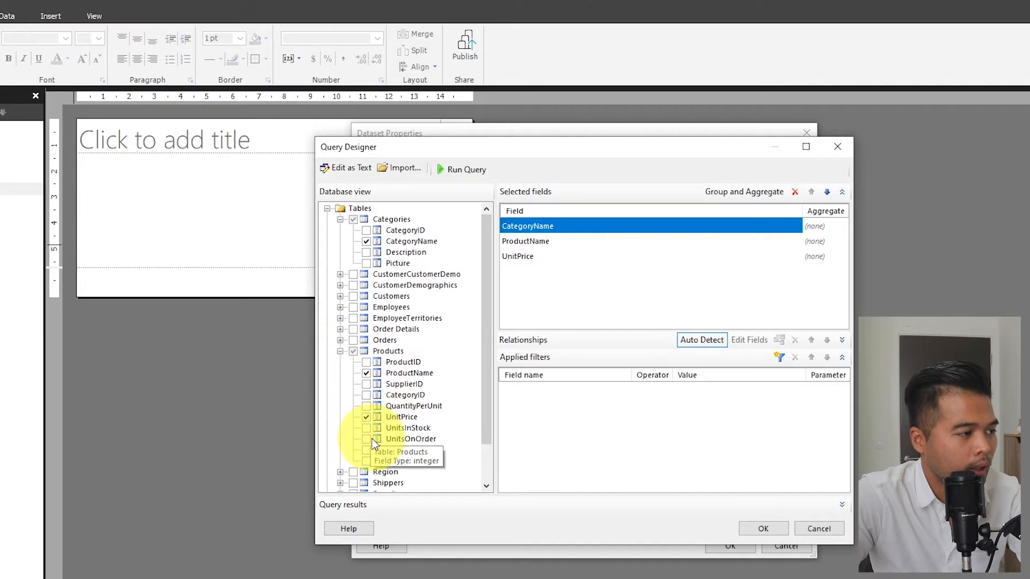
pyautogui.click(367, 417)
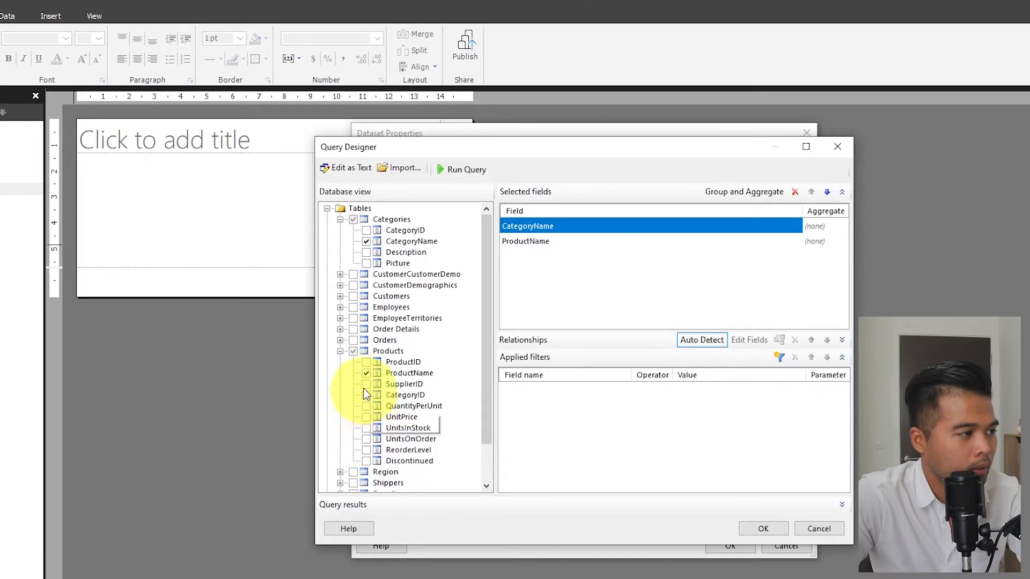
pyautogui.click(340, 351)
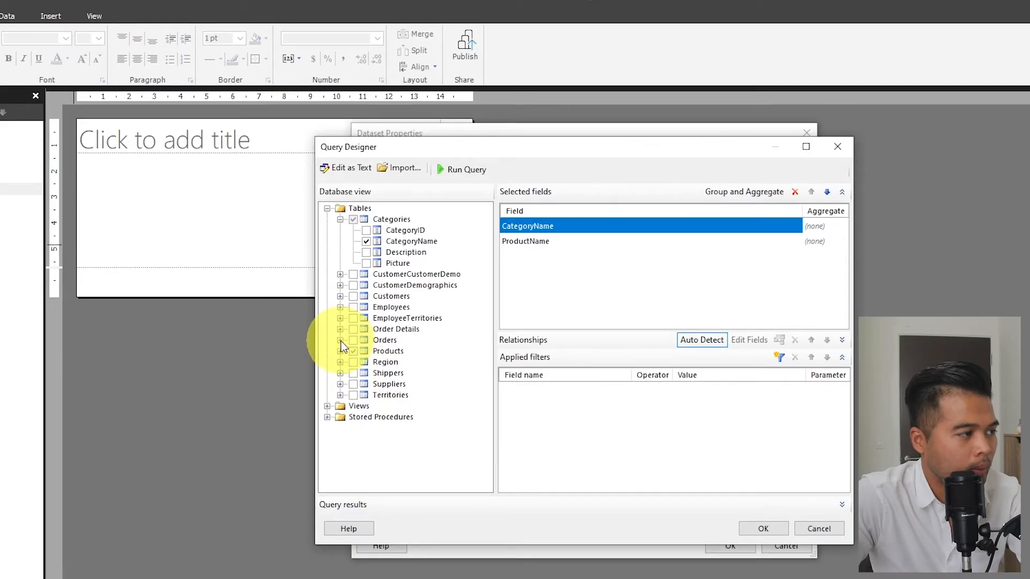
# Step: Add the CustomerID field from the Orders table to the query
pyautogui.click(340, 340)
pyautogui.click(340, 330)
pyautogui.click(340, 341)
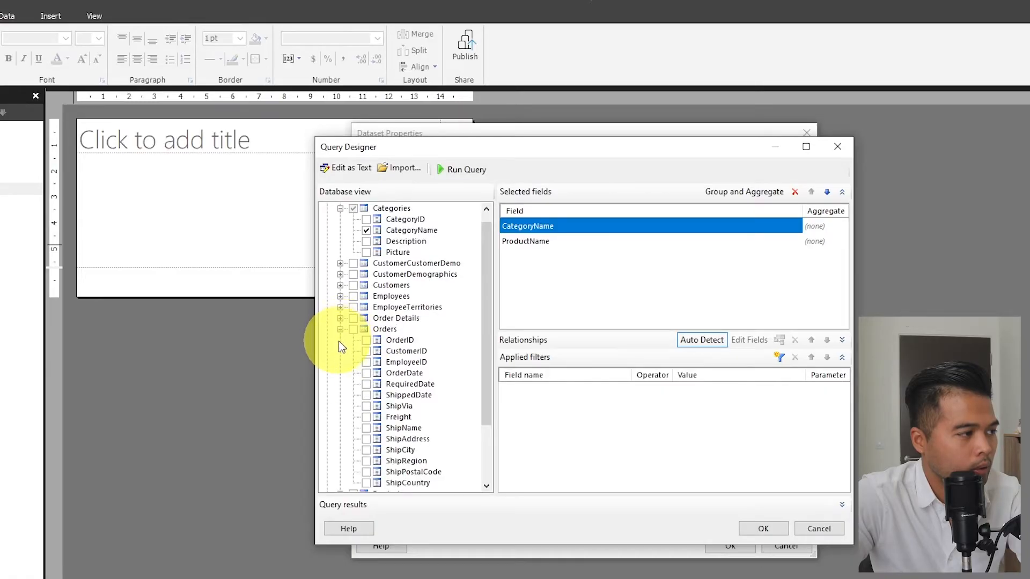
pyautogui.click(365, 351)
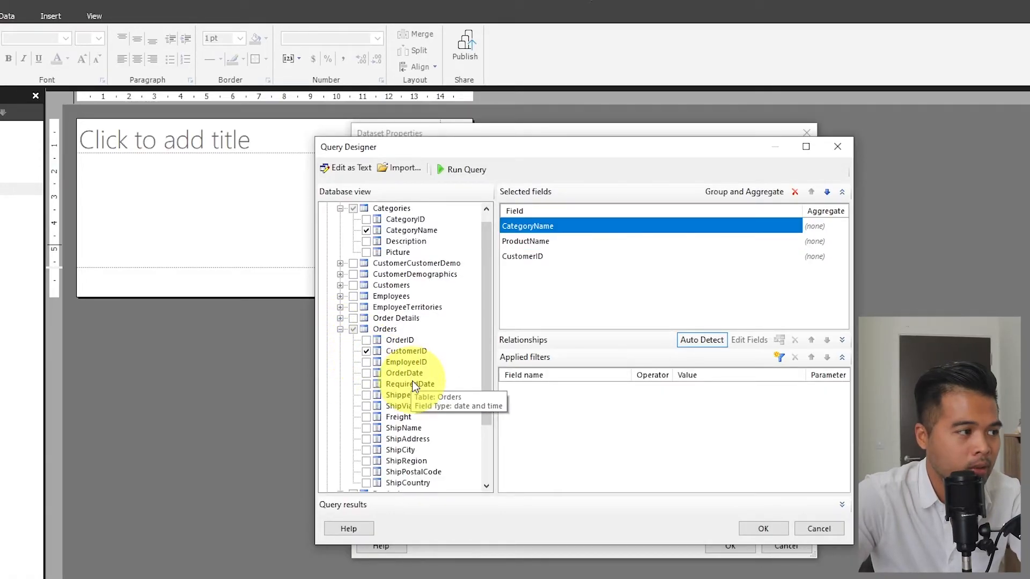
pyautogui.click(340, 329)
# Step: Add OrderID, UnitPrice and Quantity from the Order Details table, plus OrderDate from the Orders table
pyautogui.click(340, 329)
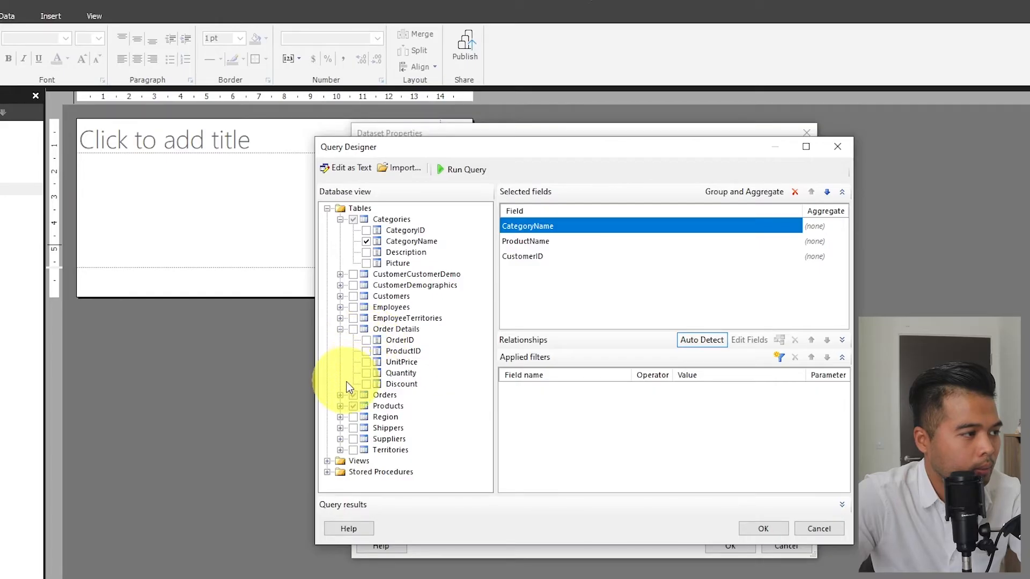
pyautogui.click(366, 341)
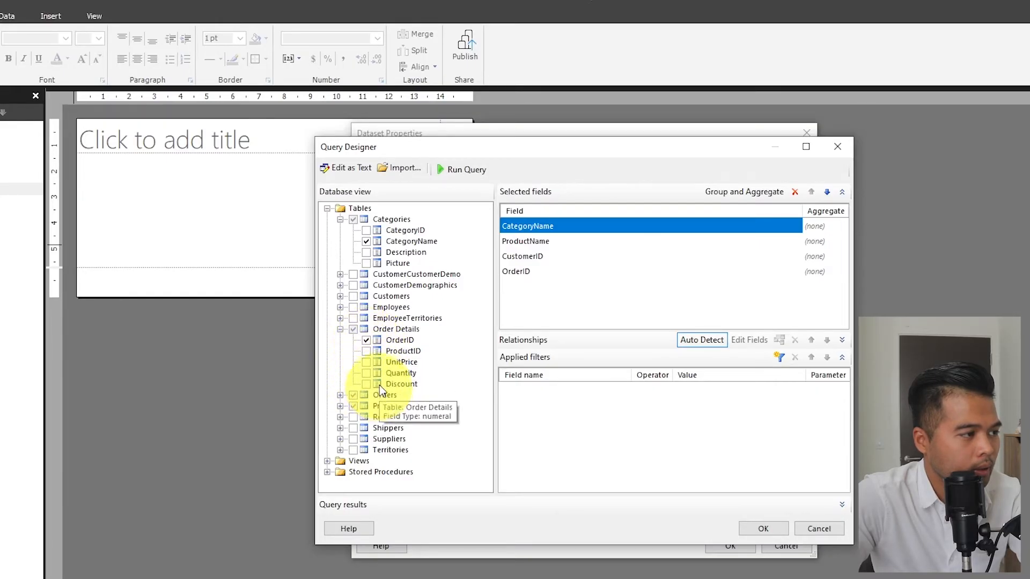
pyautogui.click(366, 363)
pyautogui.click(366, 373)
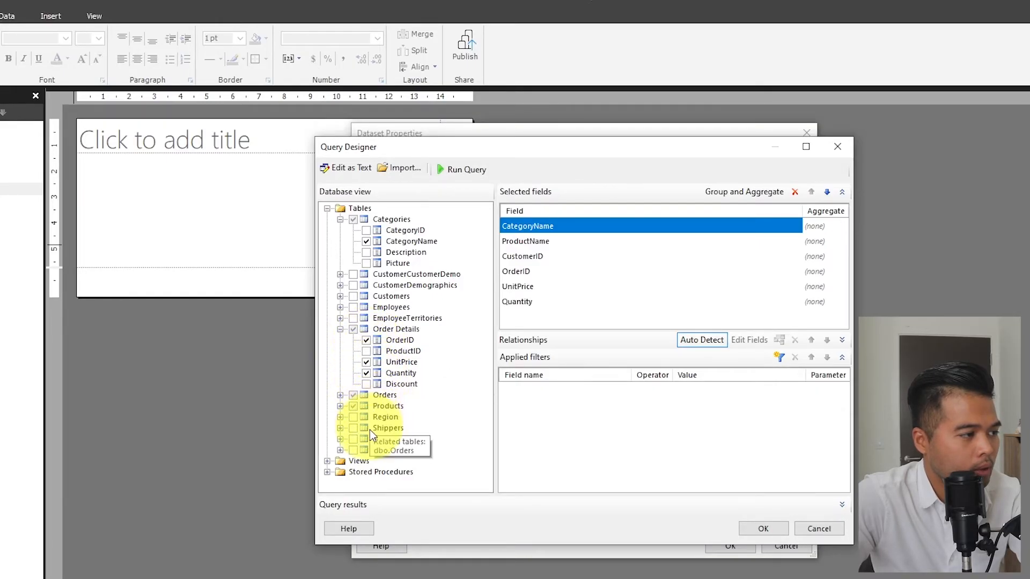
pyautogui.click(341, 395)
pyautogui.click(367, 374)
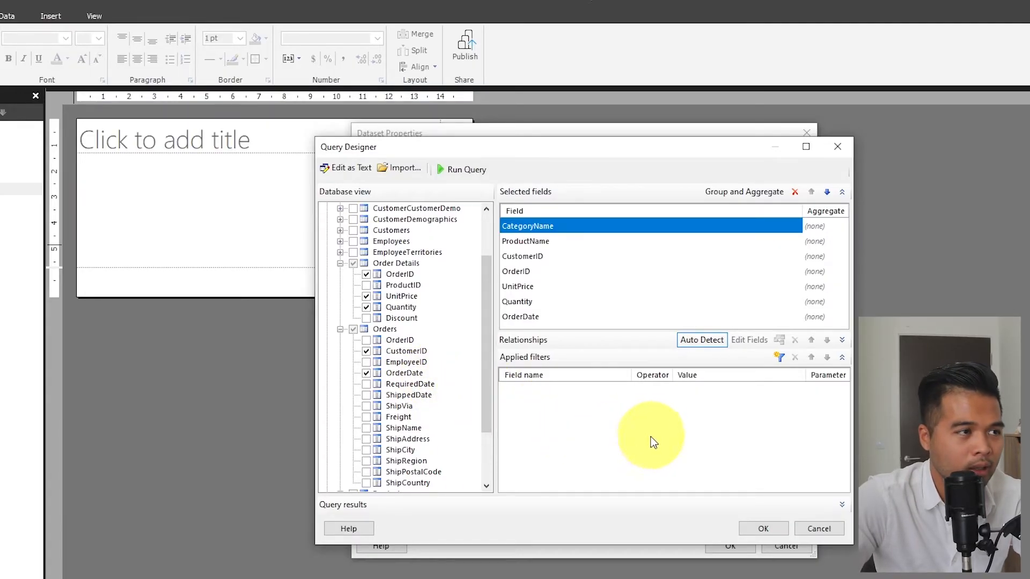
# Step: Turn off automatic relationship detection, then accept the designed query and save the Orders dataset
pyautogui.click(702, 341)
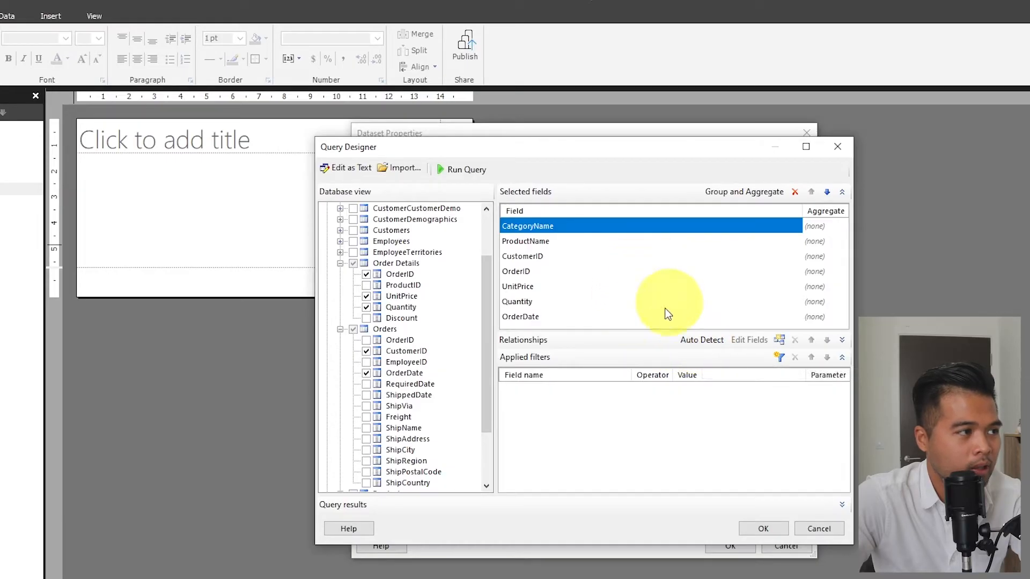
pyautogui.scroll(2, 408, 354)
pyautogui.scroll(-2, 400, 338)
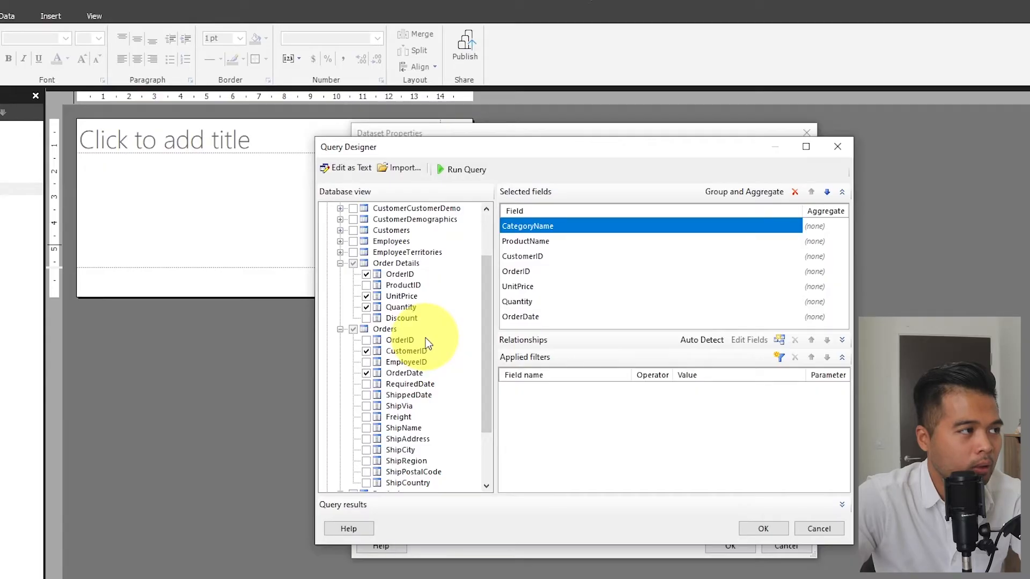
pyautogui.scroll(2, 426, 338)
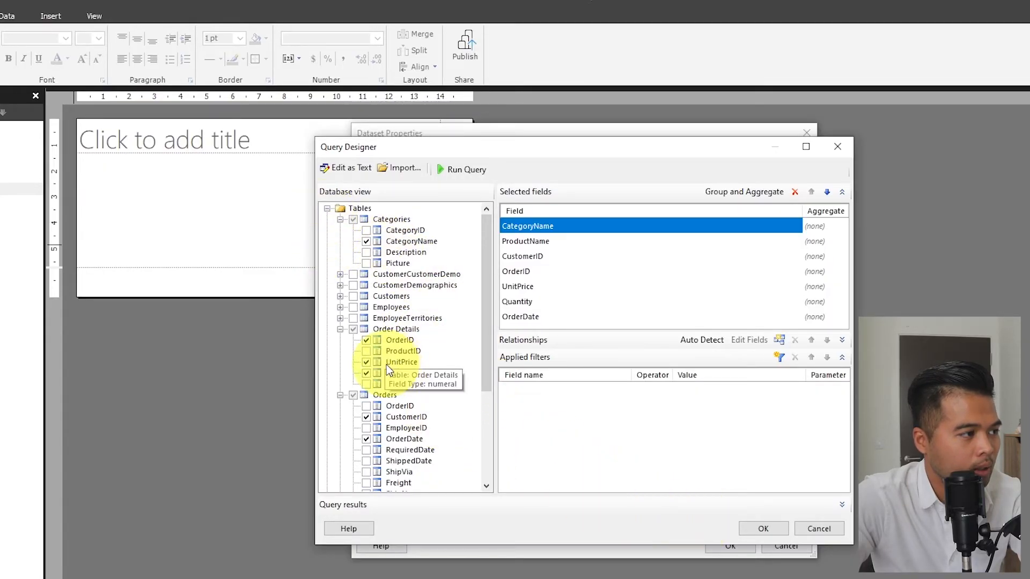
pyautogui.click(756, 531)
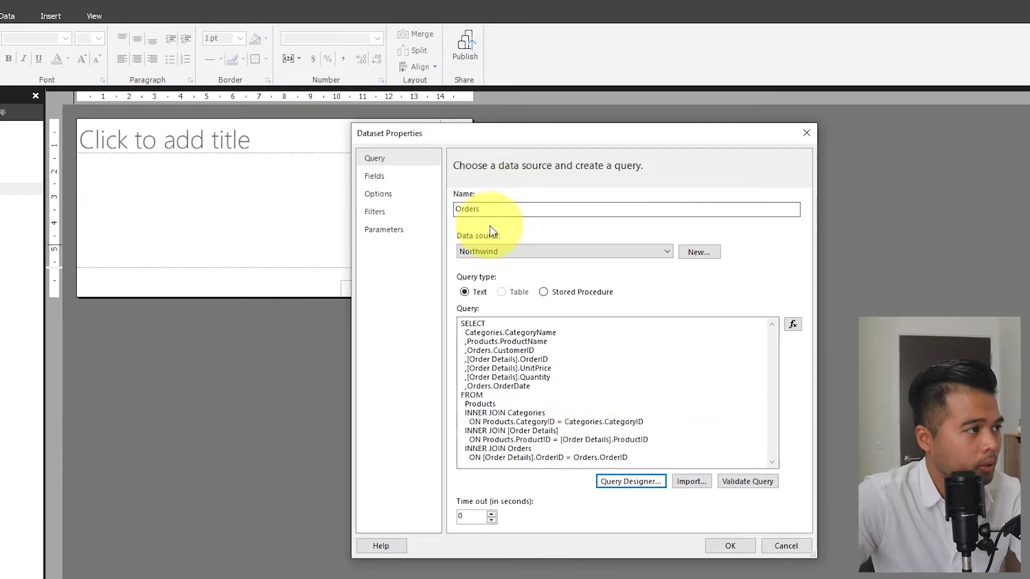
pyautogui.click(730, 545)
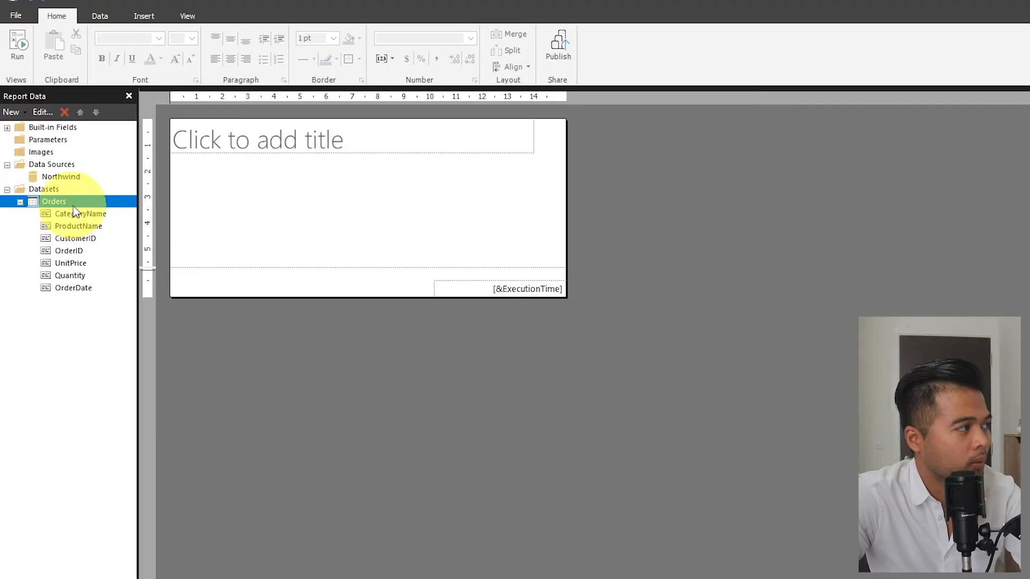
pyautogui.click(99, 214)
pyautogui.click(97, 227)
pyautogui.click(92, 239)
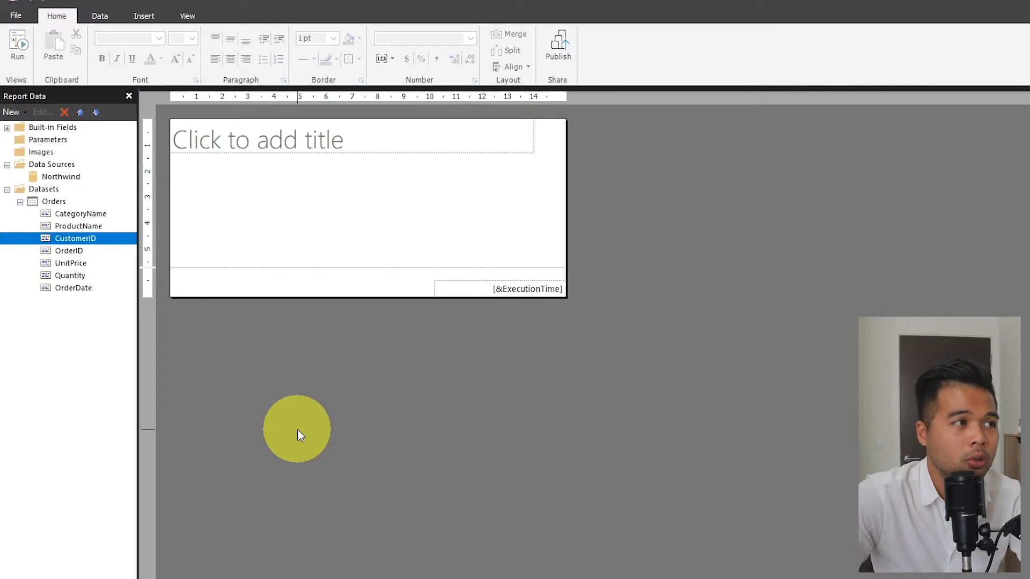
pyautogui.click(90, 213)
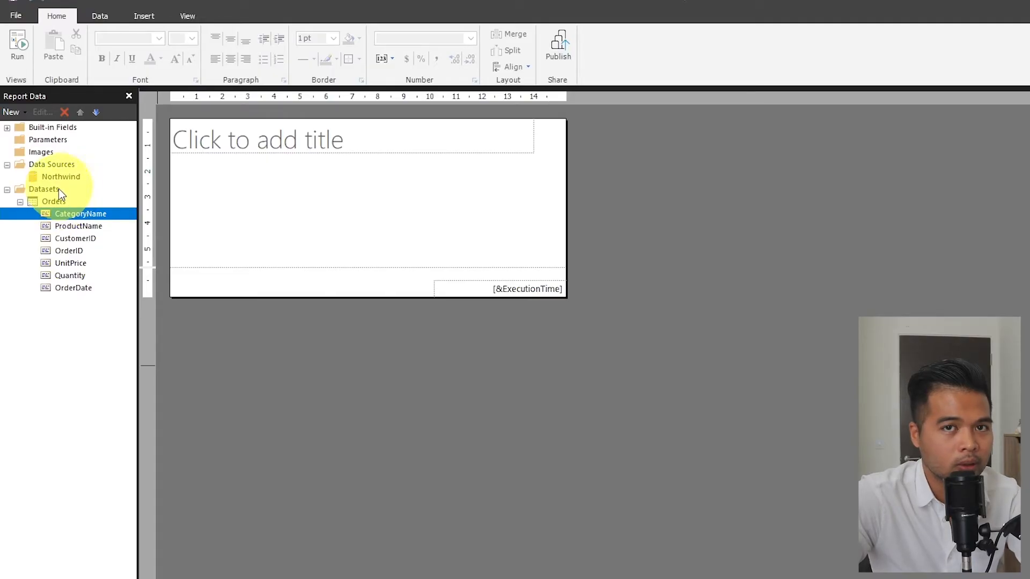
# Step: Start another dataset named Customers that uses the Northwind data source
pyautogui.click(21, 203)
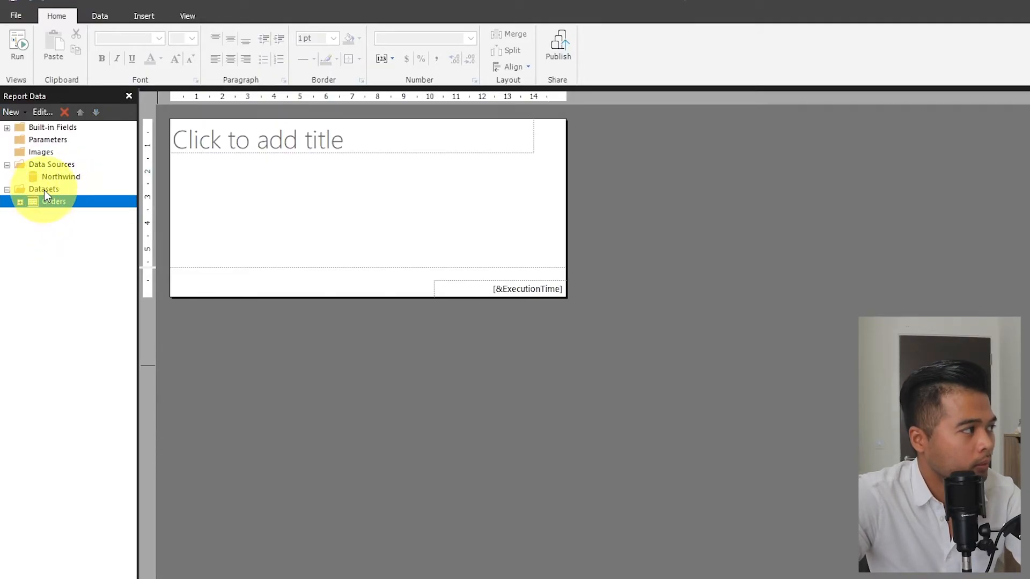
pyautogui.rightClick(45, 191)
pyautogui.click(80, 202)
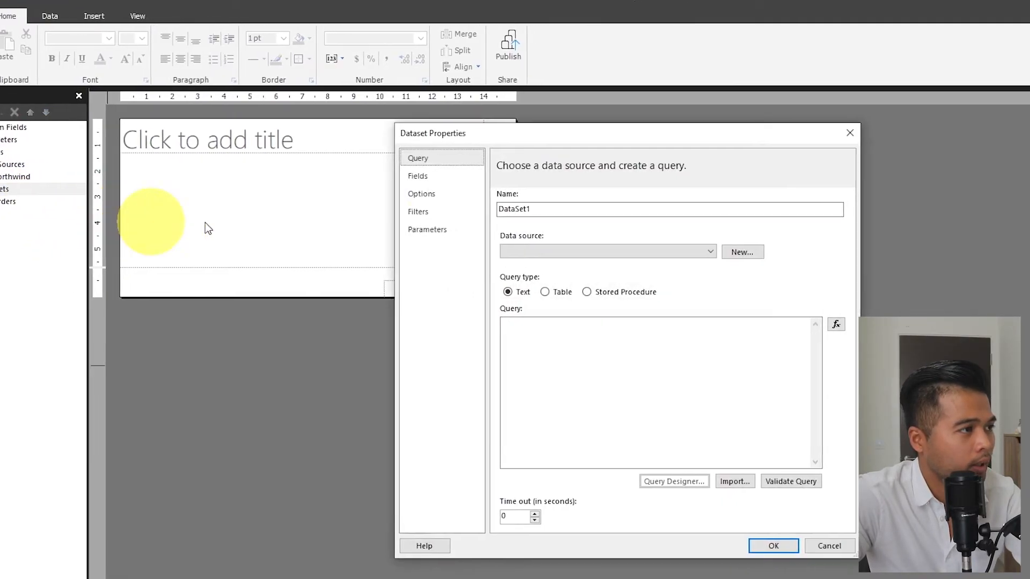
pyautogui.moveTo(519, 213); pyautogui.dragTo(461, 207)
pyautogui.write('Customers')
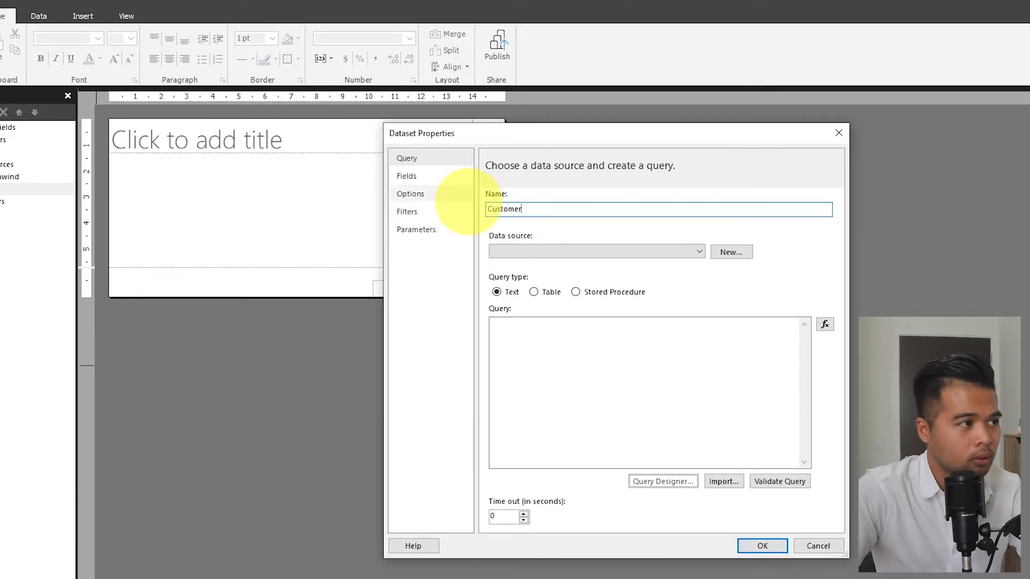
pyautogui.click(524, 253)
pyautogui.click(537, 261)
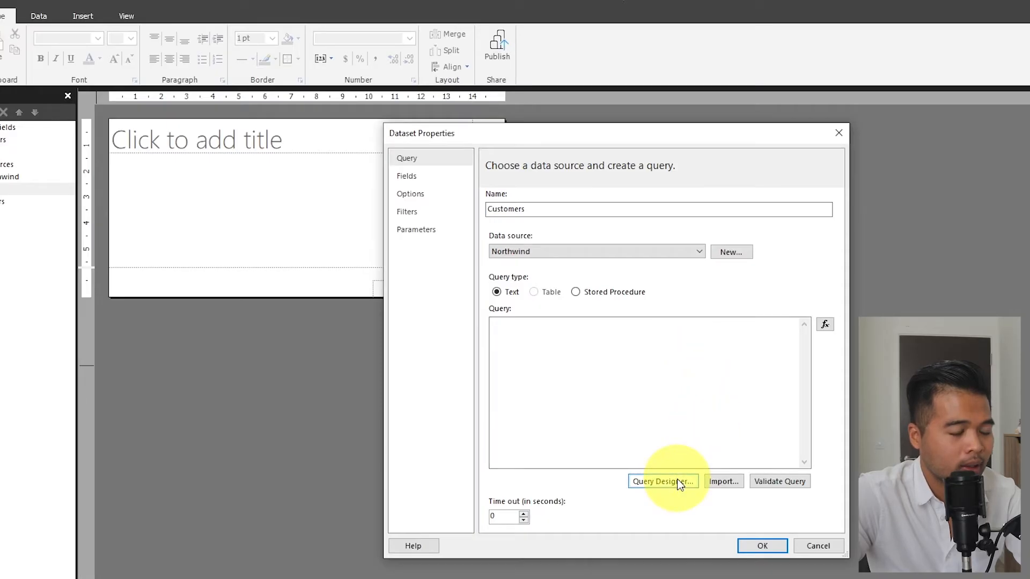
# Step: Design the query with CustomerID, CompanyName, Address, City, PostalCode, Country and Phone from the Customers table, and accept it
pyautogui.click(665, 481)
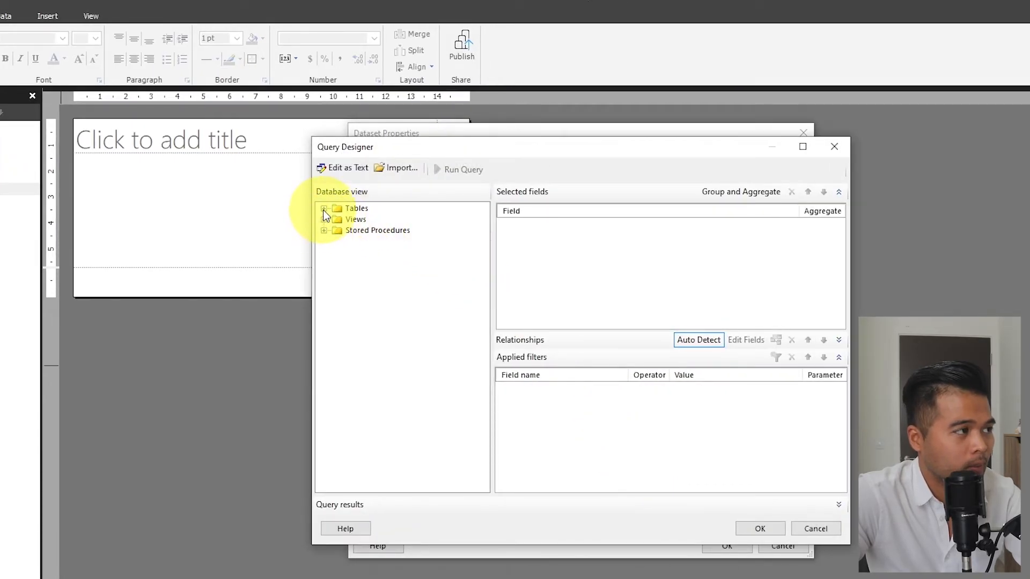
pyautogui.click(325, 209)
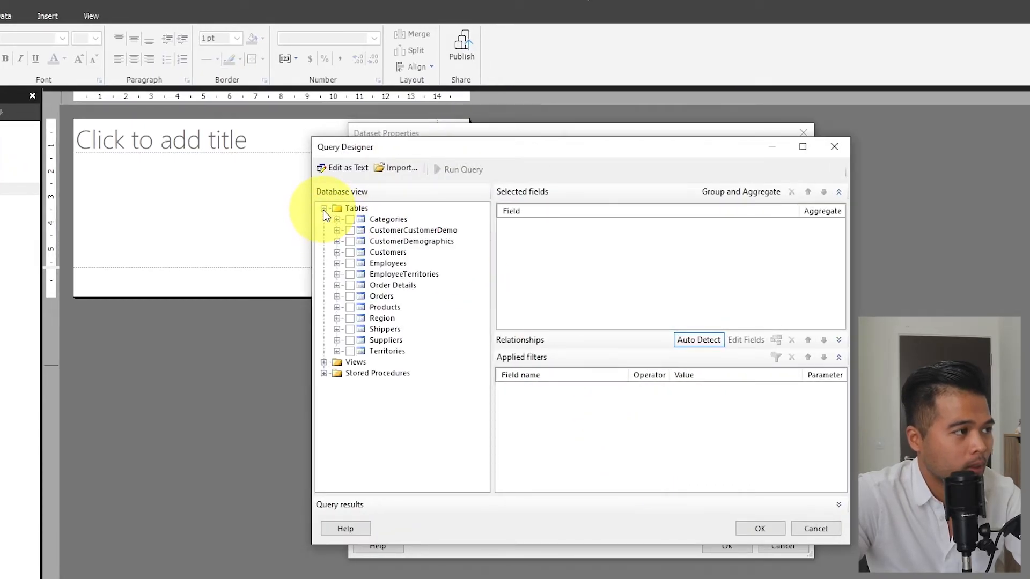
pyautogui.click(337, 252)
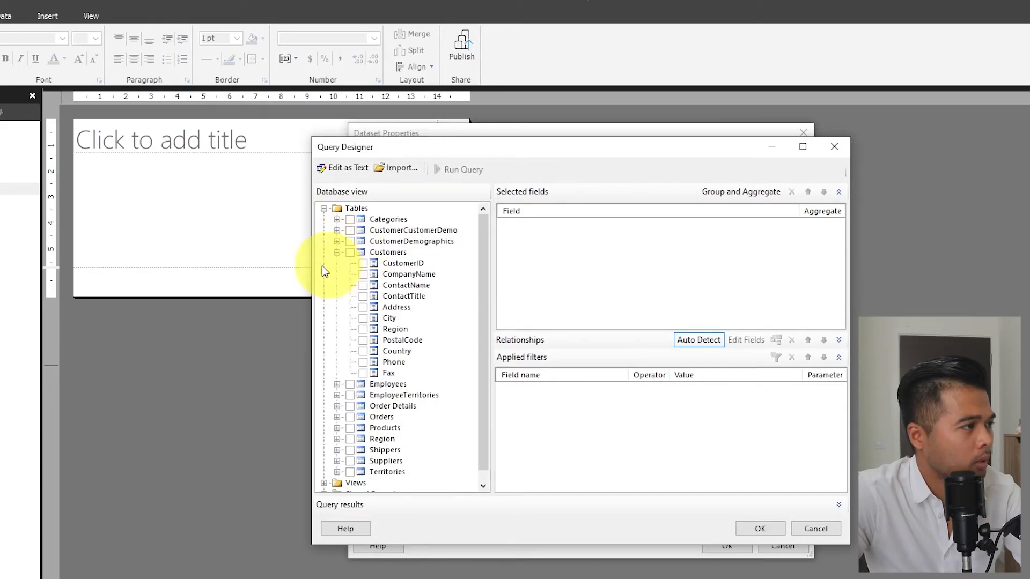
pyautogui.click(363, 264)
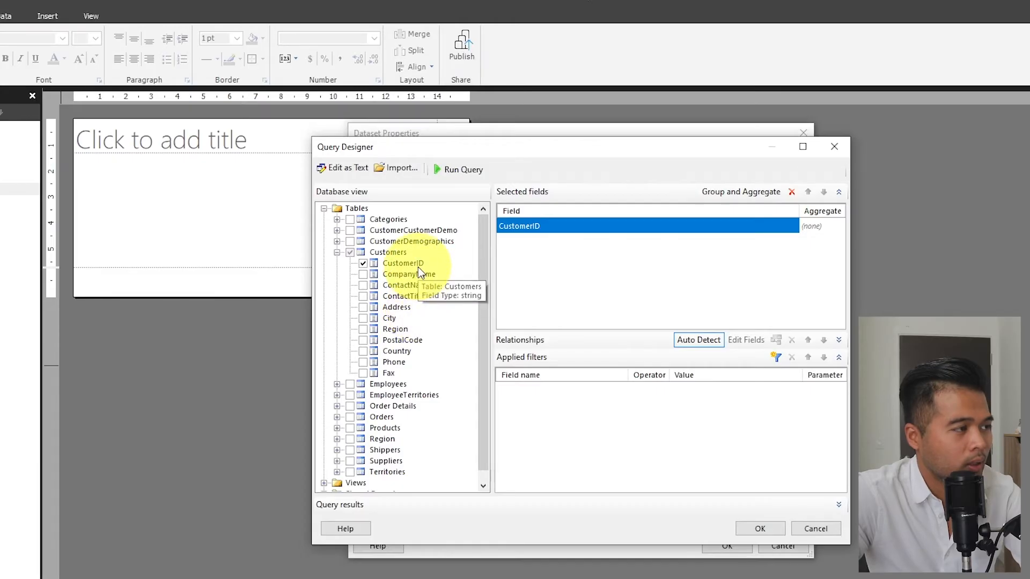
pyautogui.click(363, 274)
pyautogui.click(364, 307)
pyautogui.click(363, 318)
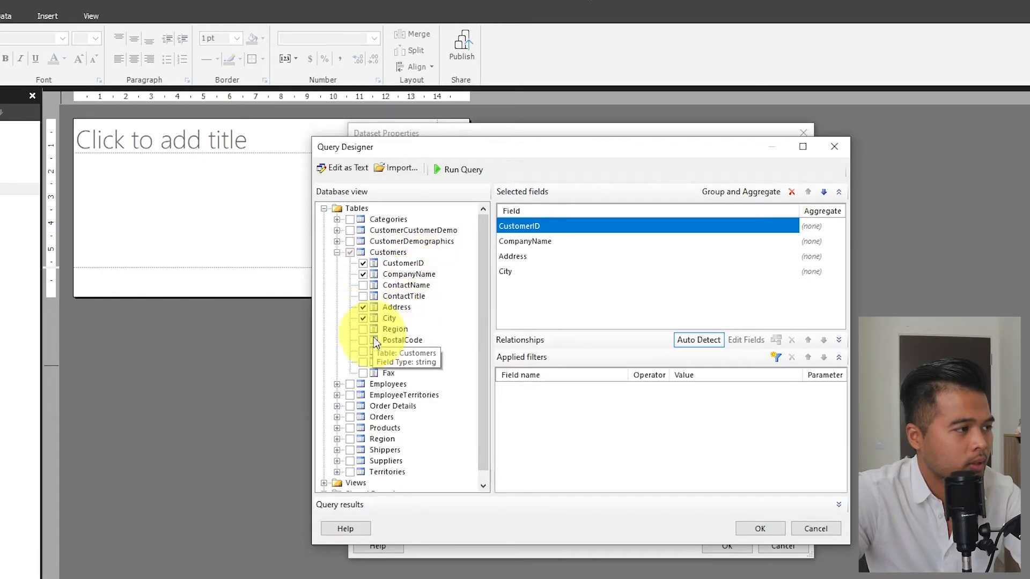
pyautogui.click(363, 341)
pyautogui.click(364, 351)
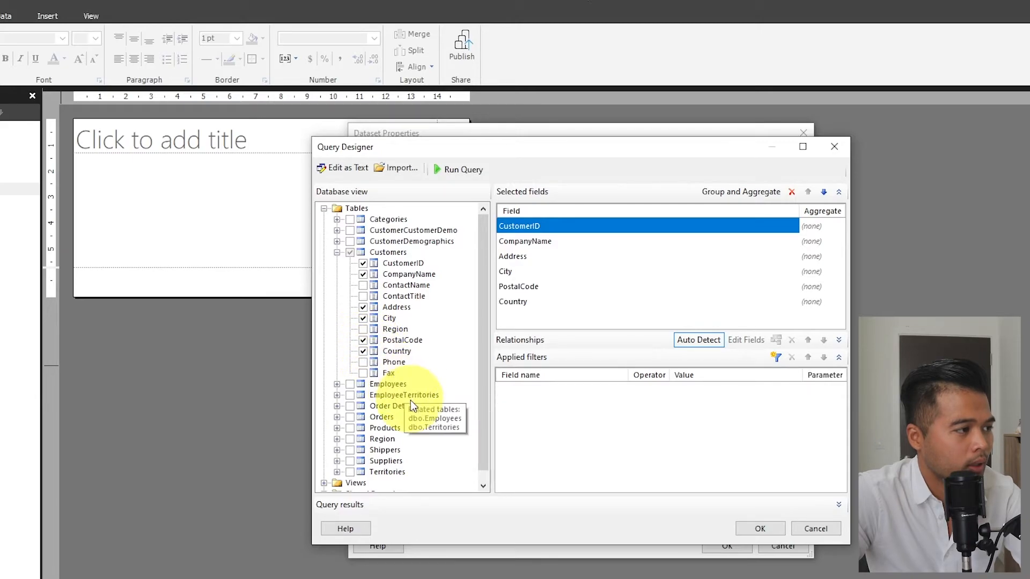
pyautogui.click(364, 362)
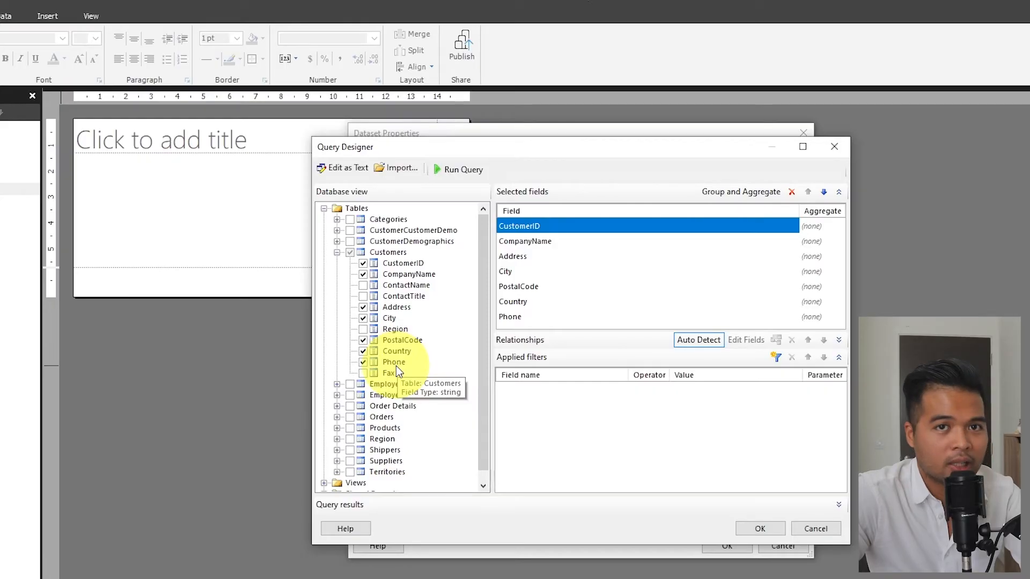
pyautogui.click(756, 531)
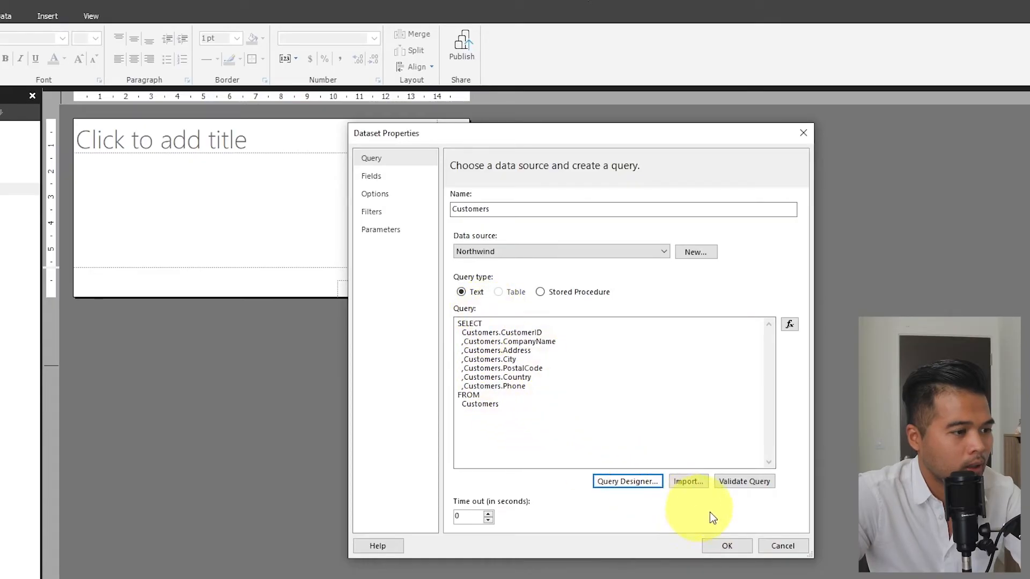
# Step: Save the Customers dataset and compare the CustomerID fields in the Orders and Customers datasets
pyautogui.click(732, 543)
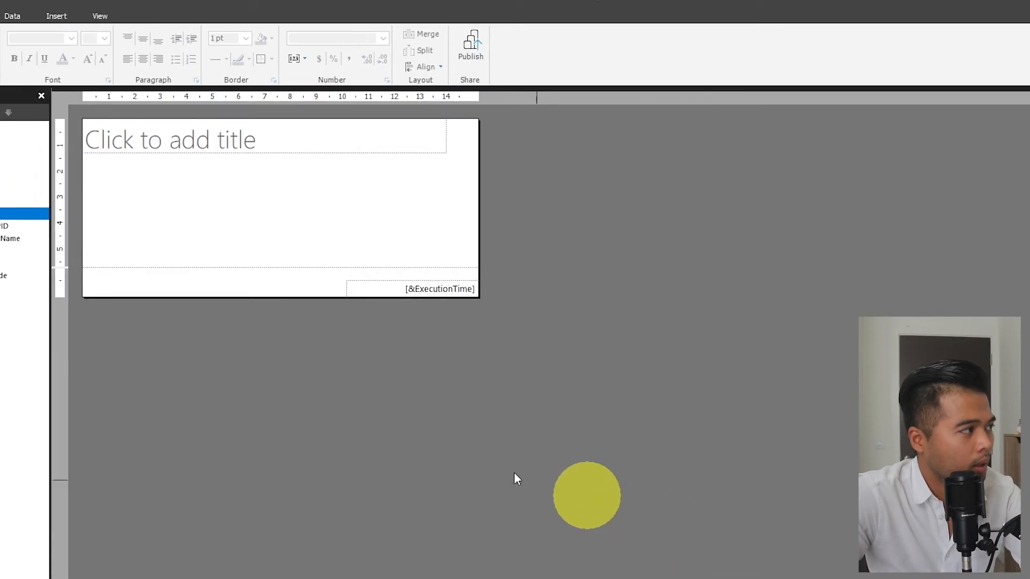
pyautogui.click(75, 239)
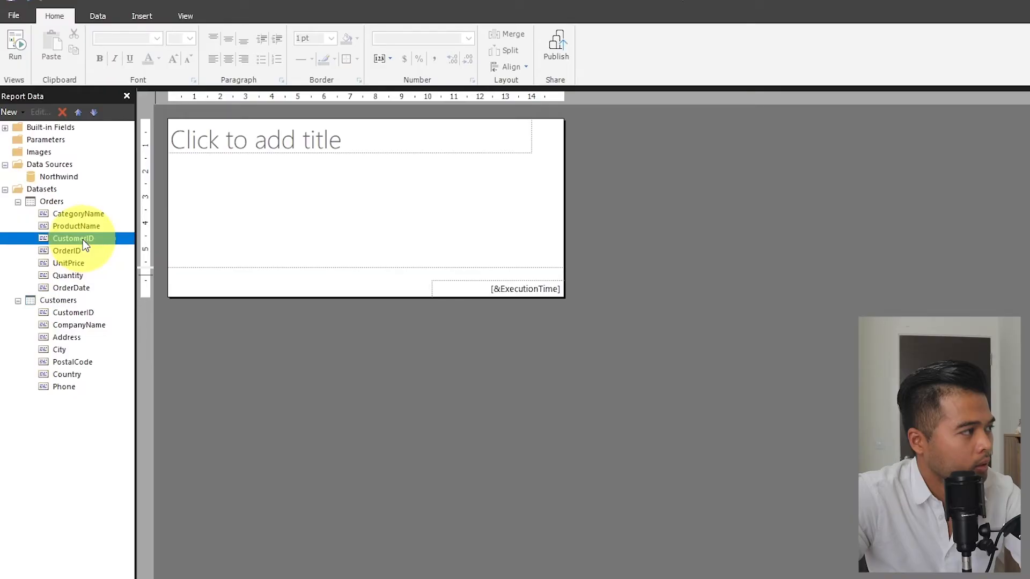
pyautogui.click(94, 312)
pyautogui.click(79, 240)
pyautogui.click(88, 313)
pyautogui.click(76, 238)
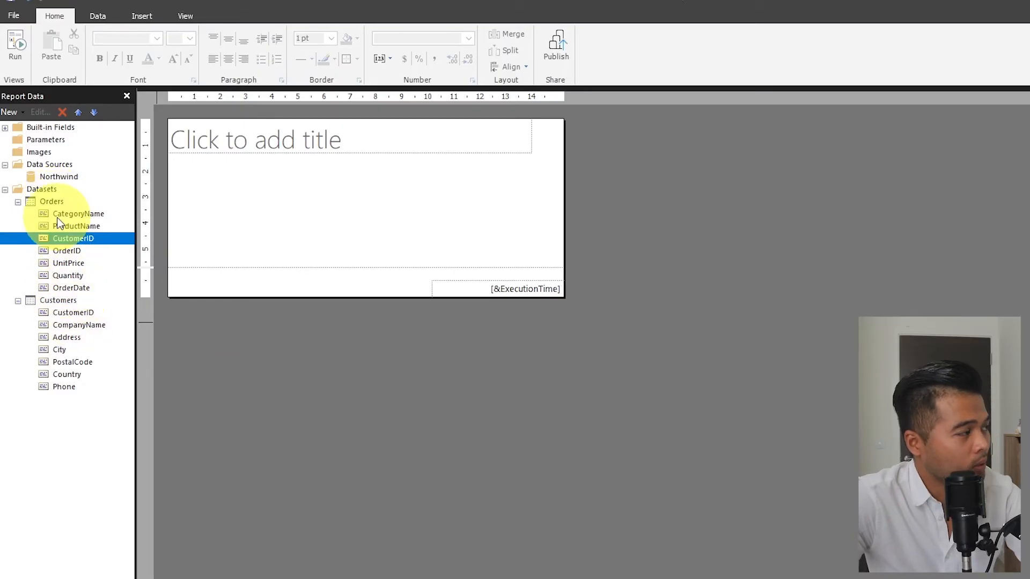
# Step: Add a calculated field named Amount to the Orders dataset
pyautogui.rightClick(59, 204)
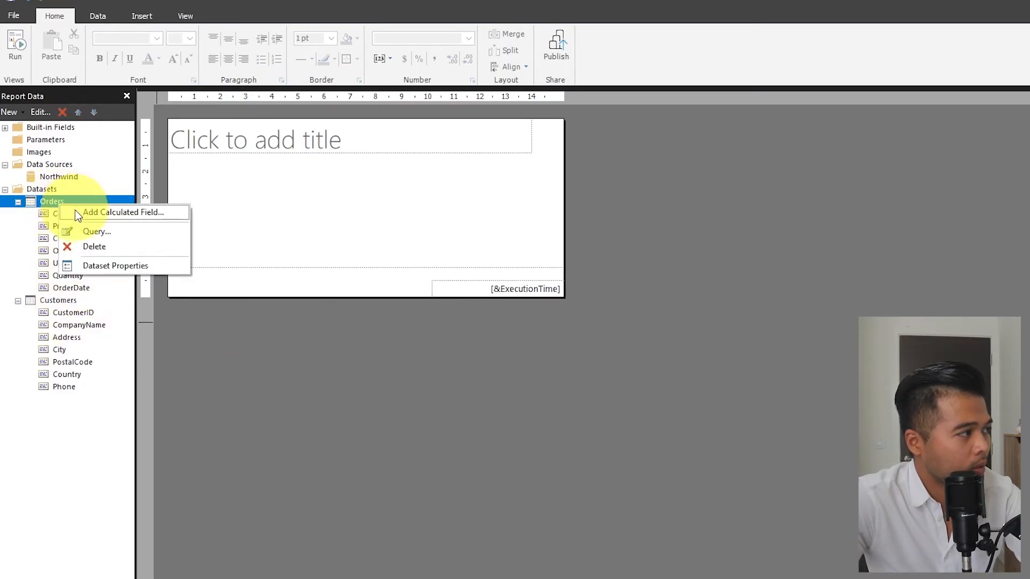
pyautogui.click(112, 213)
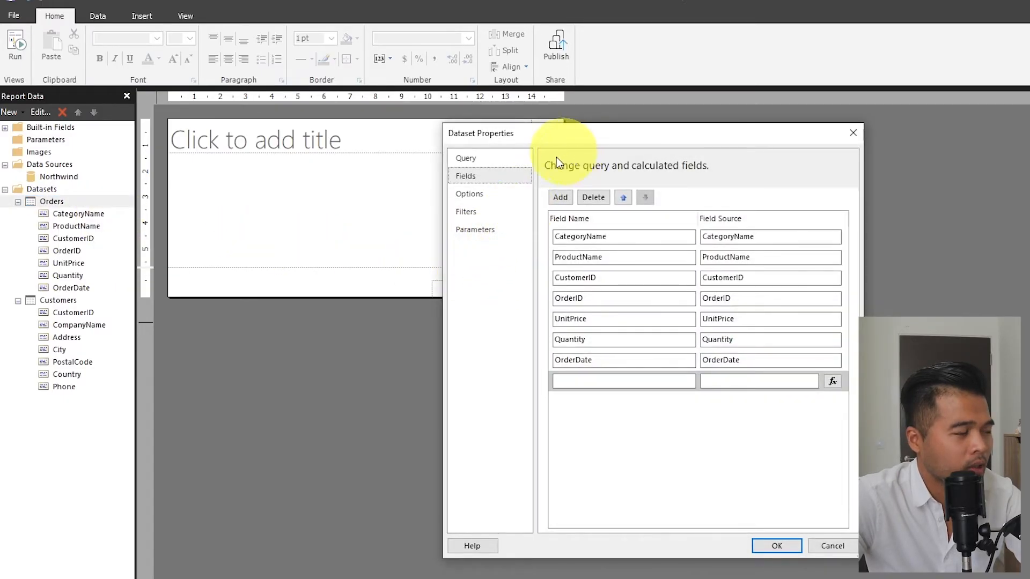
pyautogui.click(619, 381)
pyautogui.write('Amount')
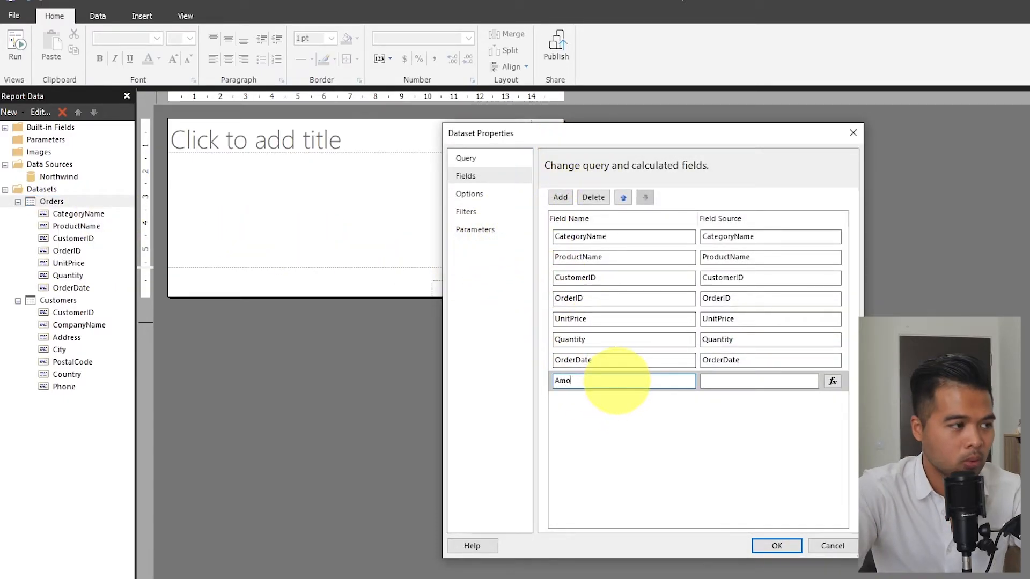
# Step: Define the Amount field as =Fields!UnitPrice.Value * Fields!Quantity.Value and save the Orders dataset
pyautogui.click(746, 375)
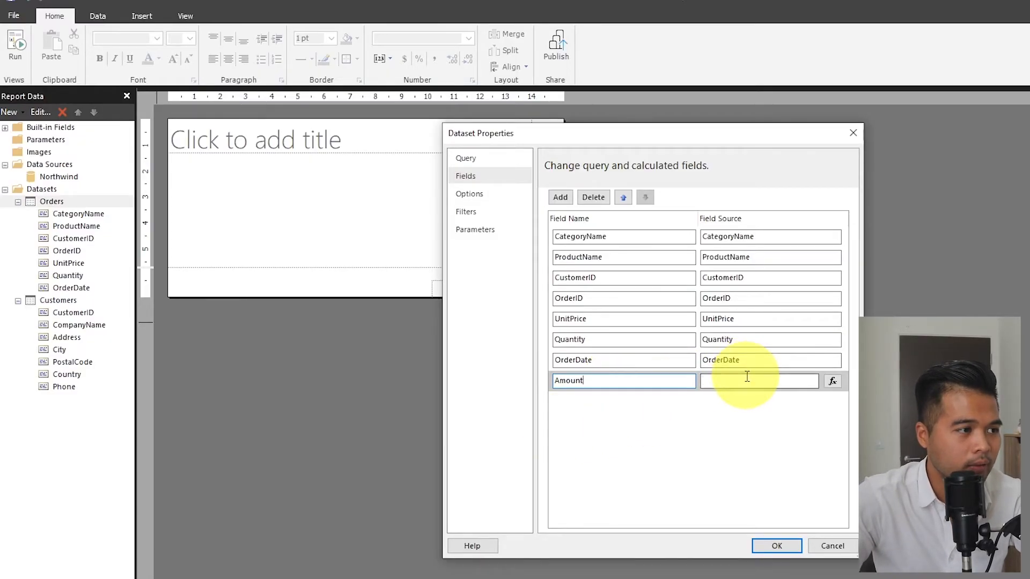
pyautogui.click(834, 382)
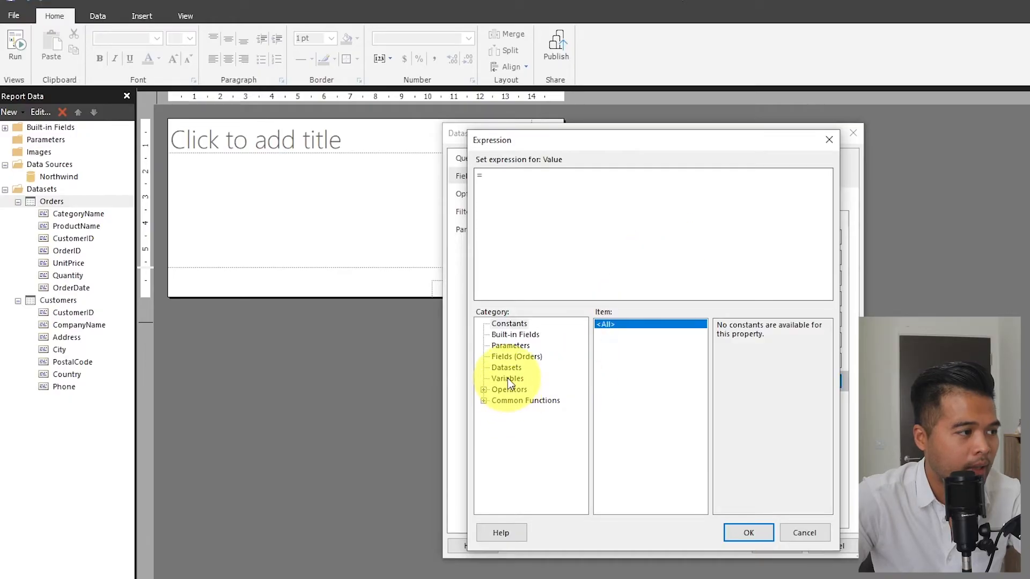
pyautogui.click(512, 356)
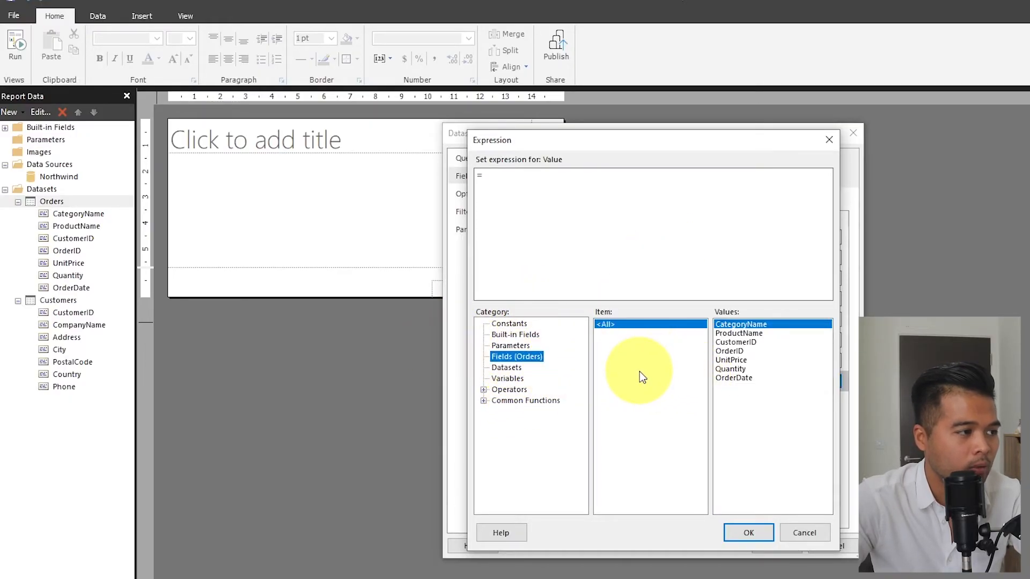
pyautogui.doubleClick(745, 361)
pyautogui.click(692, 253)
pyautogui.write('*')
pyautogui.doubleClick(741, 371)
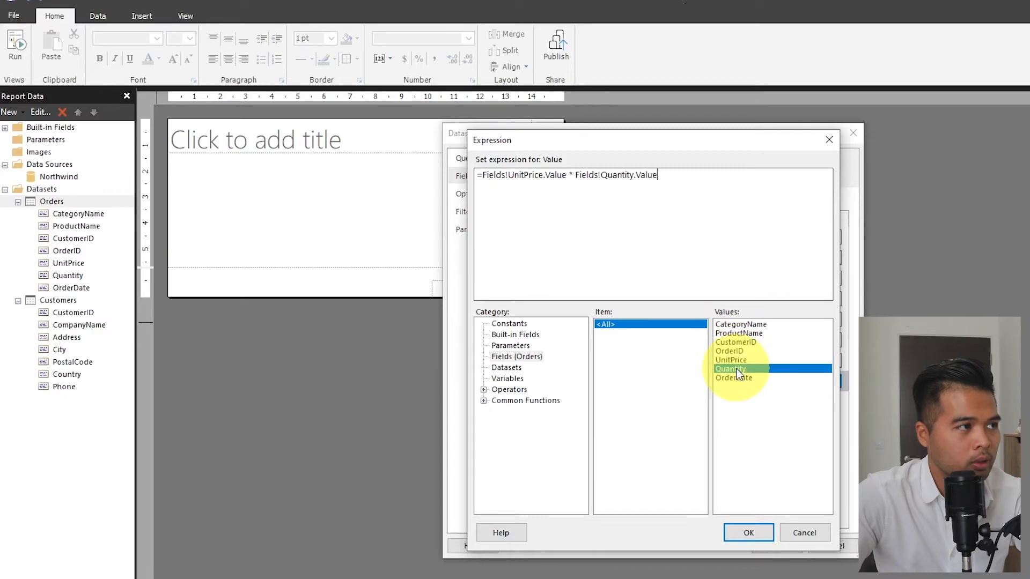
pyautogui.click(762, 533)
pyautogui.click(777, 544)
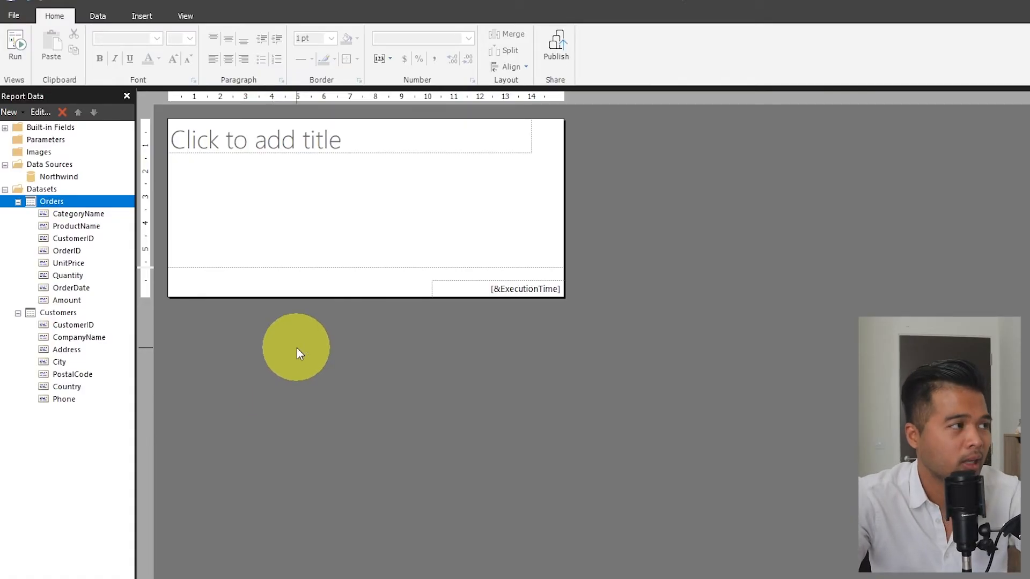
# Step: Delete the title placeholder from the report body and the execution time text box from the page footer
pyautogui.click(432, 153)
pyautogui.moveTo(431, 153); pyautogui.dragTo(443, 173)
pyautogui.press('Delete')
pyautogui.click(461, 287)
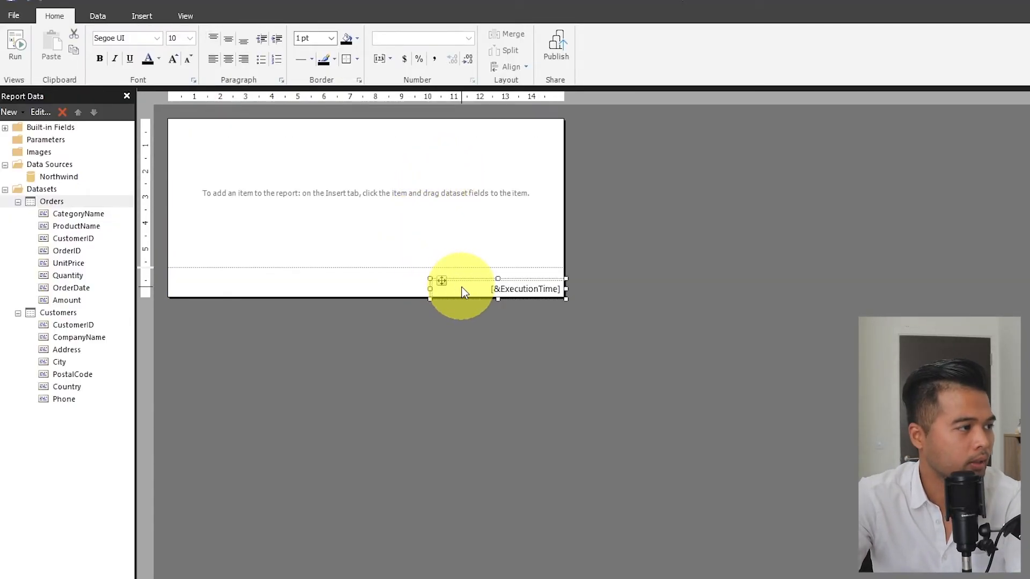
pyautogui.press('Delete')
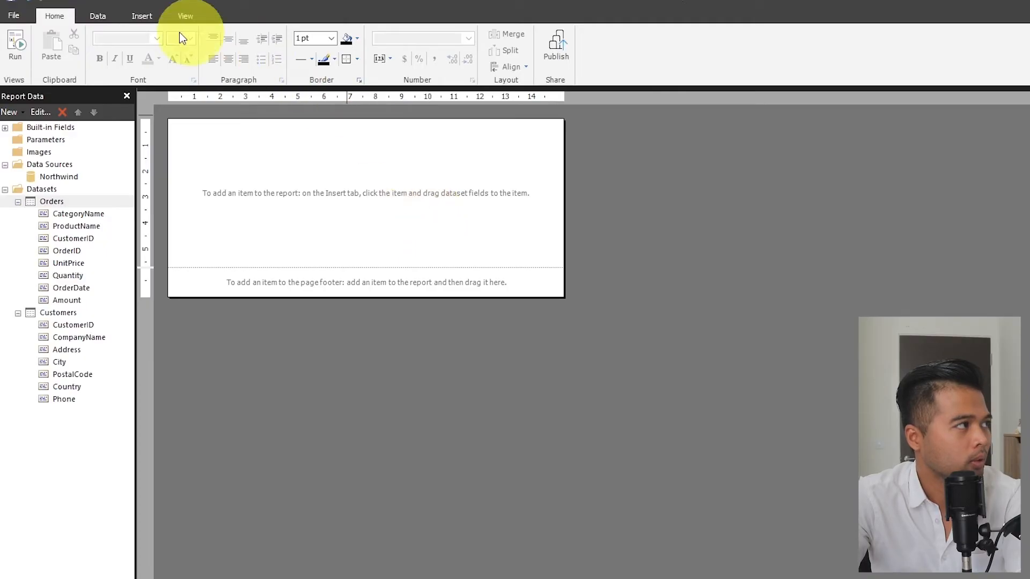
# Step: Add a page header to the report and slightly increase the heights of the body and header sections
pyautogui.click(156, 22)
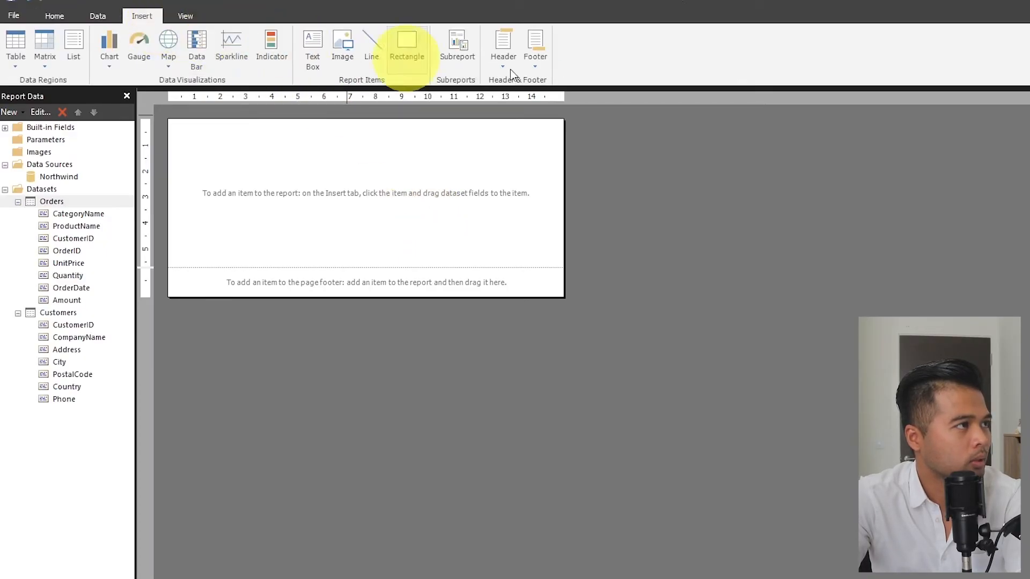
pyautogui.click(510, 55)
pyautogui.click(525, 83)
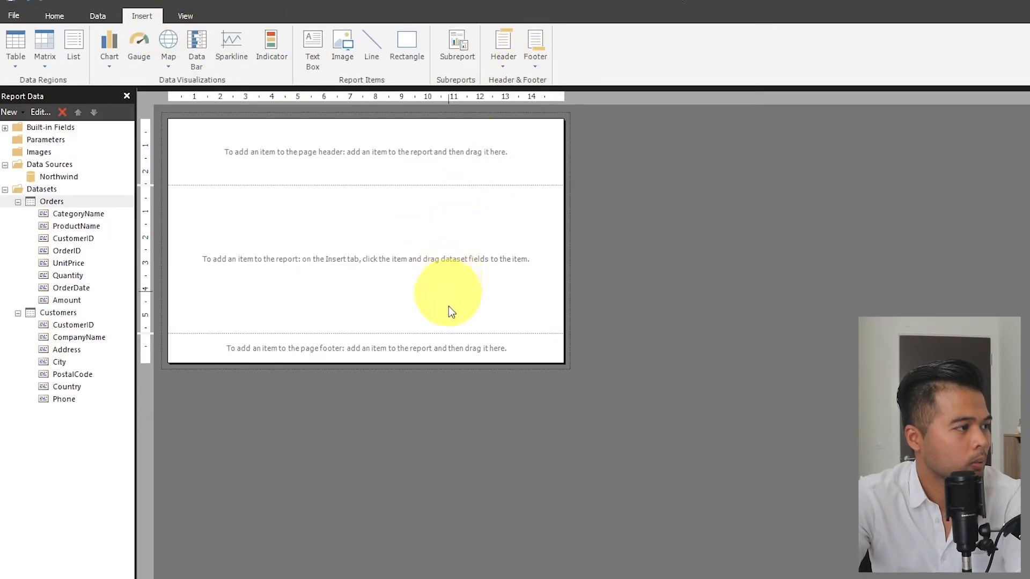
pyautogui.moveTo(444, 333); pyautogui.dragTo(458, 347)
pyautogui.moveTo(442, 186)
pyautogui.mouseDown()
pyautogui.moveTo(449, 175)
pyautogui.moveTo(459, 187)
pyautogui.mouseUp()
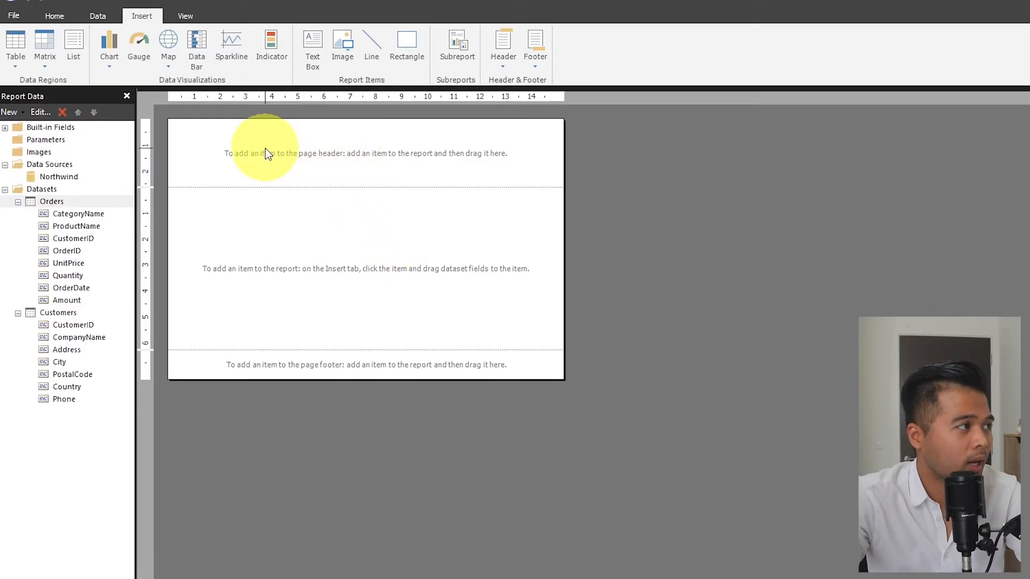
# Step: Insert an image about 1.5 cm wide near the page header's left edge and name it Logo
pyautogui.click(345, 51)
pyautogui.moveTo(193, 135); pyautogui.dragTo(231, 169)
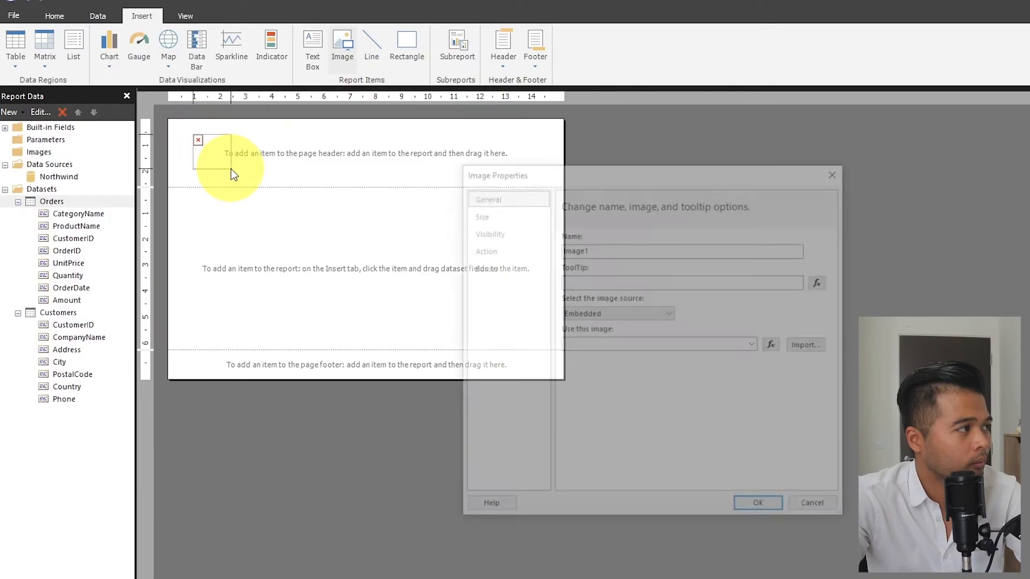
pyautogui.write('Logo')
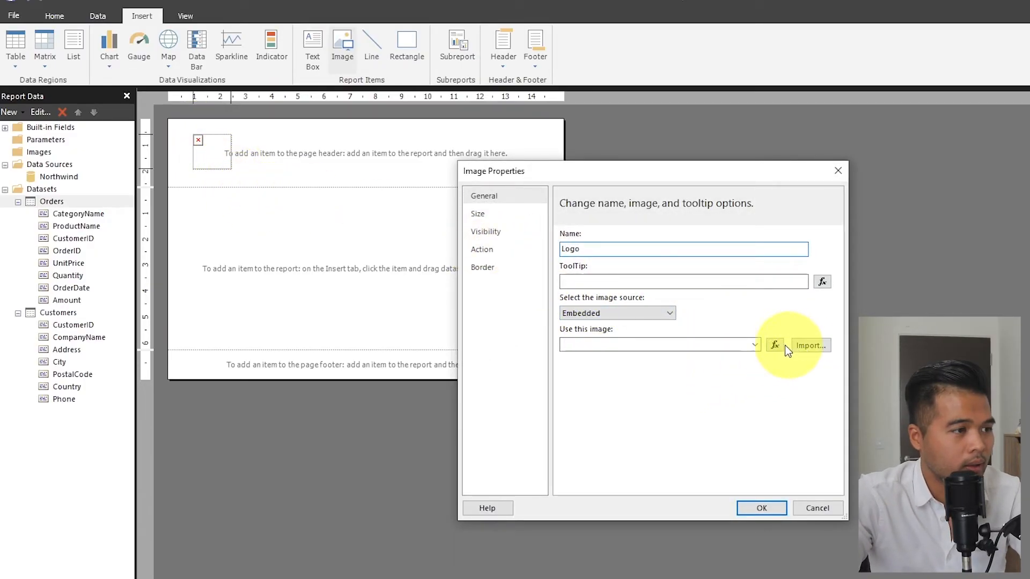
# Step: Embed the Logo file from the Desktop as the image source and shift the image slightly left in the header
pyautogui.click(802, 346)
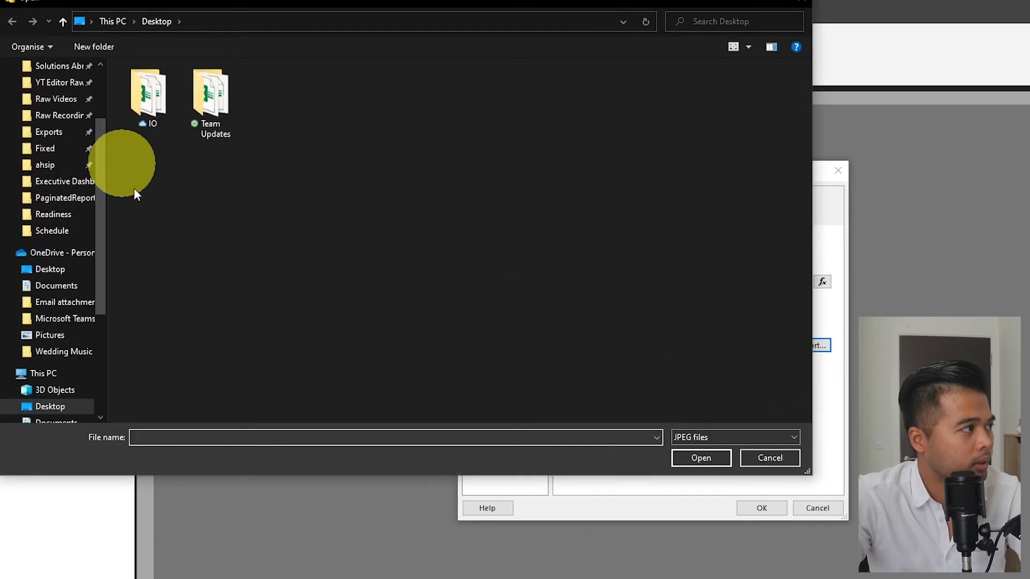
pyautogui.click(721, 439)
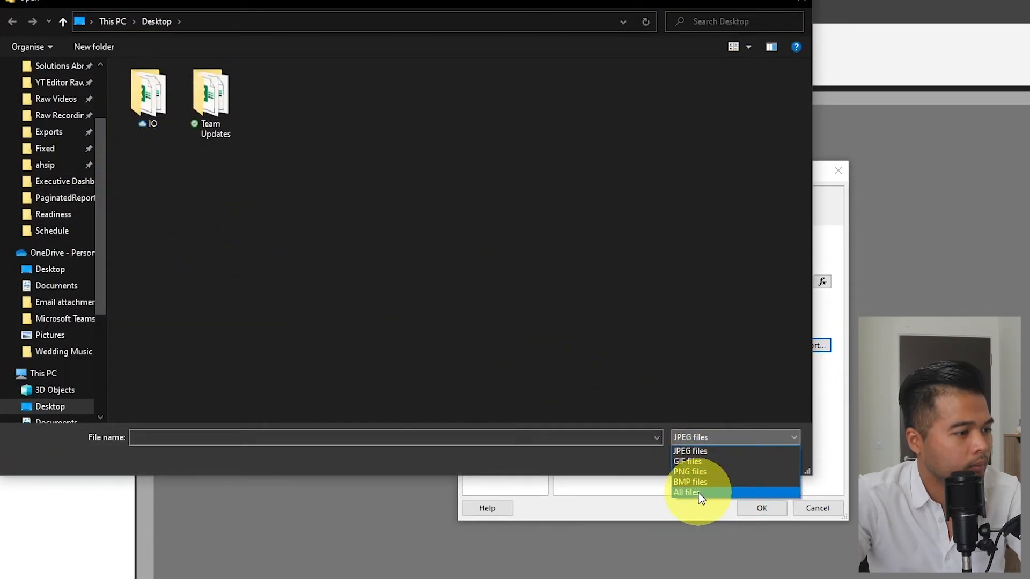
pyautogui.click(699, 494)
pyautogui.click(593, 102)
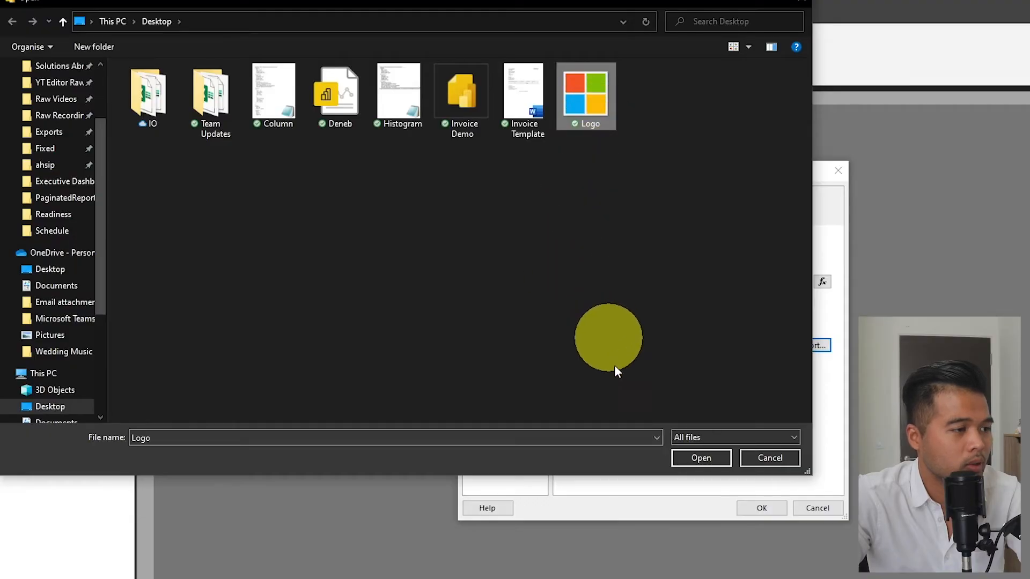
pyautogui.click(696, 461)
pyautogui.click(757, 508)
pyautogui.moveTo(237, 183); pyautogui.dragTo(211, 154)
pyautogui.click(295, 147)
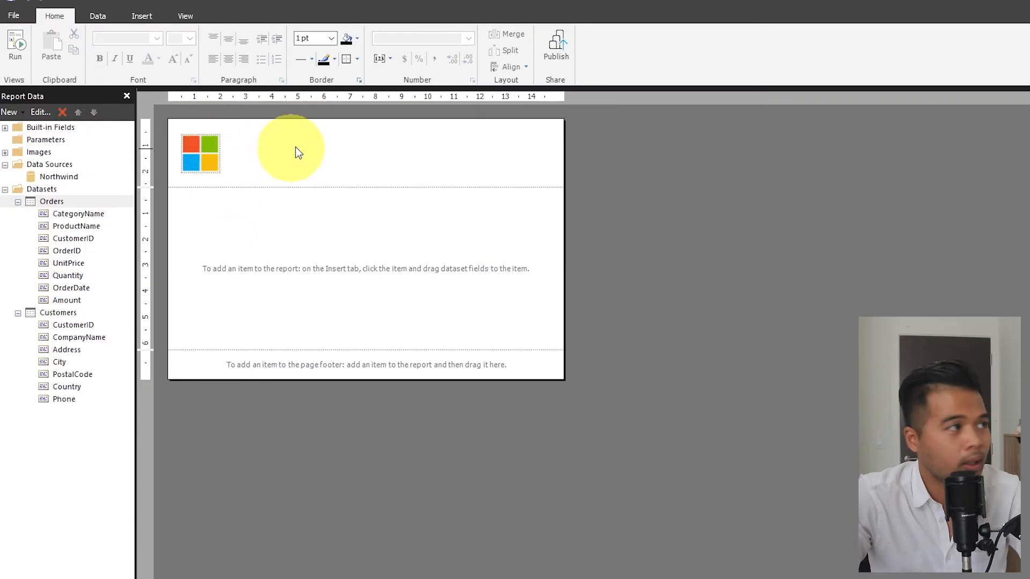
# Step: Add a header text box beside the logo reading "Invoice # 123" and "Date: 12 Jan 2023", and preview the report
pyautogui.click(129, 16)
pyautogui.click(316, 49)
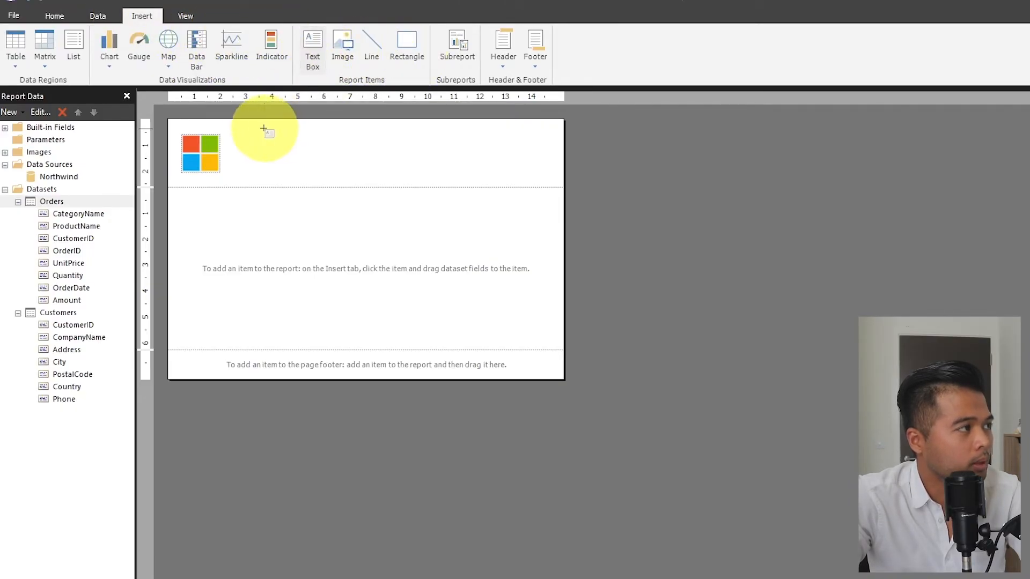
pyautogui.moveTo(231, 135); pyautogui.dragTo(337, 173)
pyautogui.write('Invoice # 123')
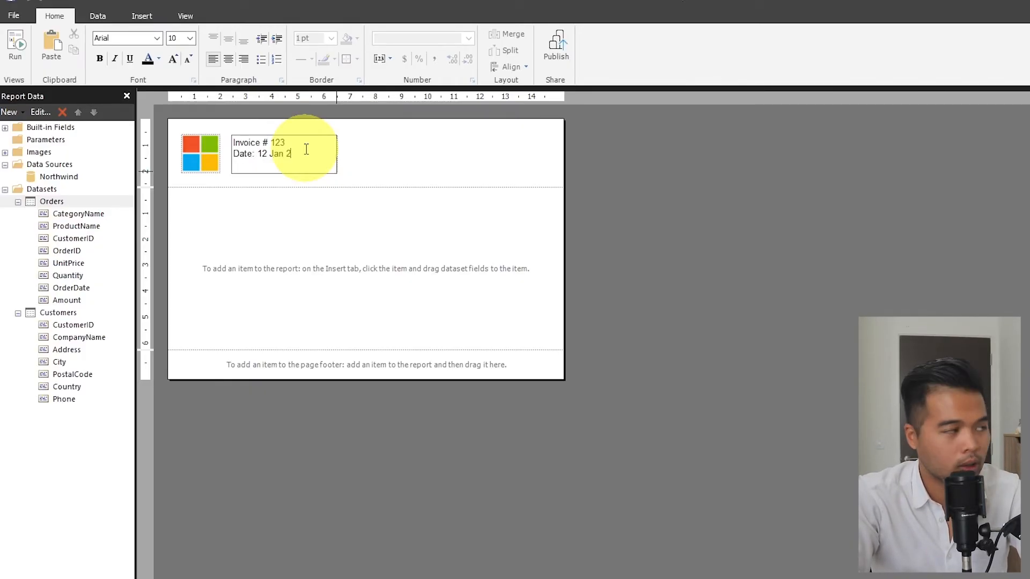
pyautogui.press('BackSpace')
pyautogui.write('3')
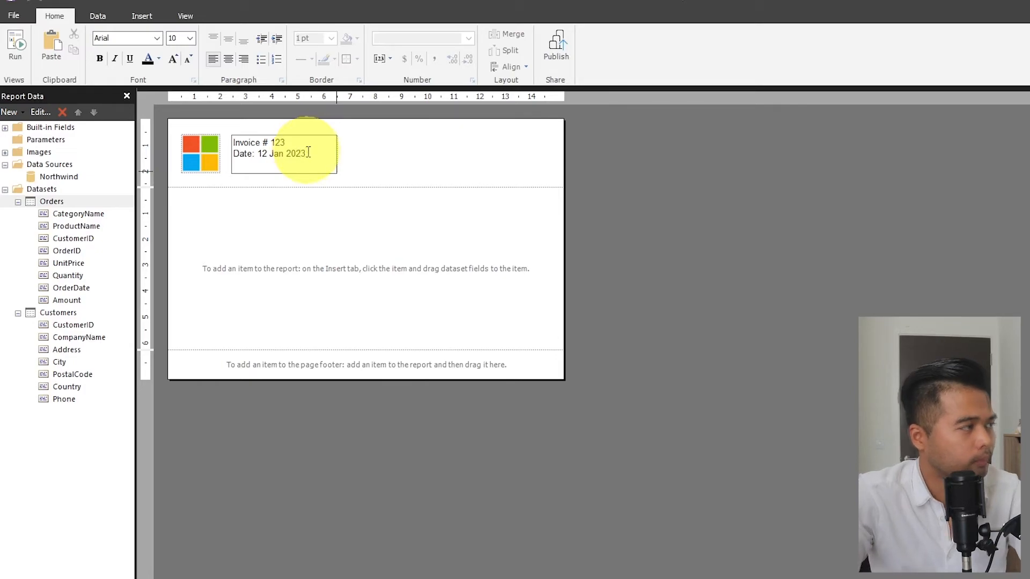
pyautogui.click(280, 121)
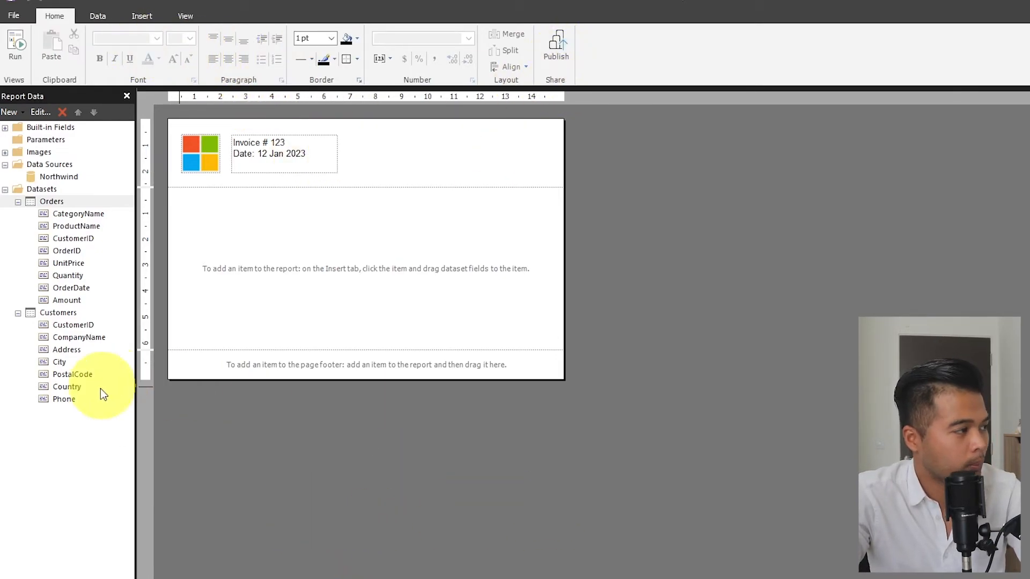
pyautogui.click(15, 47)
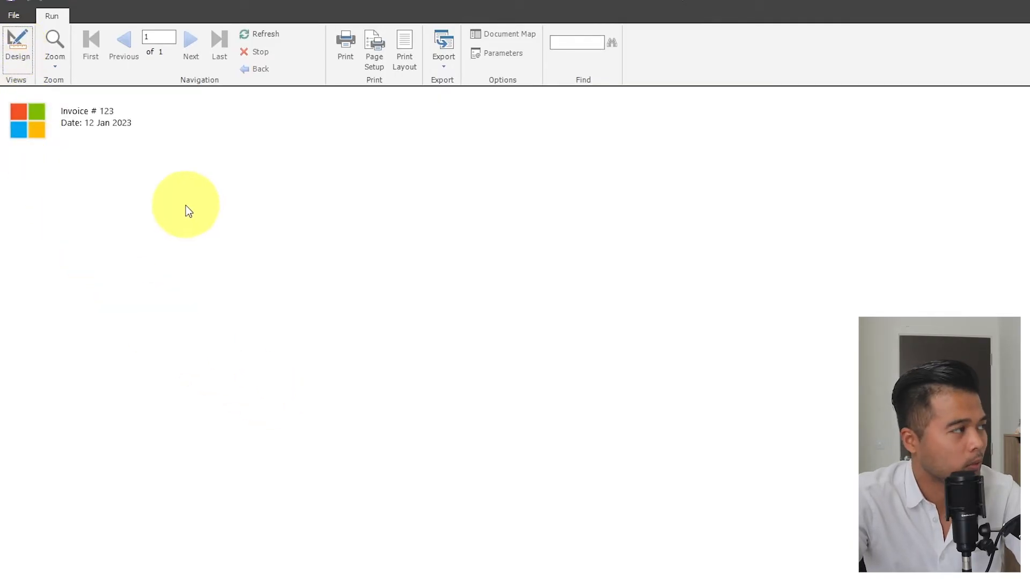
pyautogui.click(24, 50)
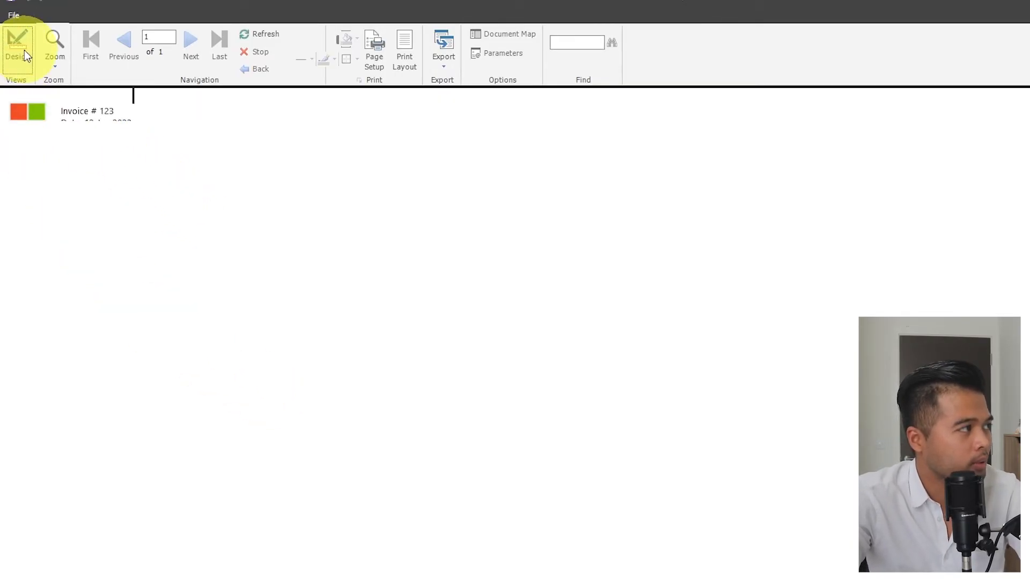
# Step: Set both text lines in the header text box to 14 pt and widen the box to fit the date on one line
pyautogui.moveTo(307, 155); pyautogui.dragTo(234, 141)
pyautogui.click(191, 37)
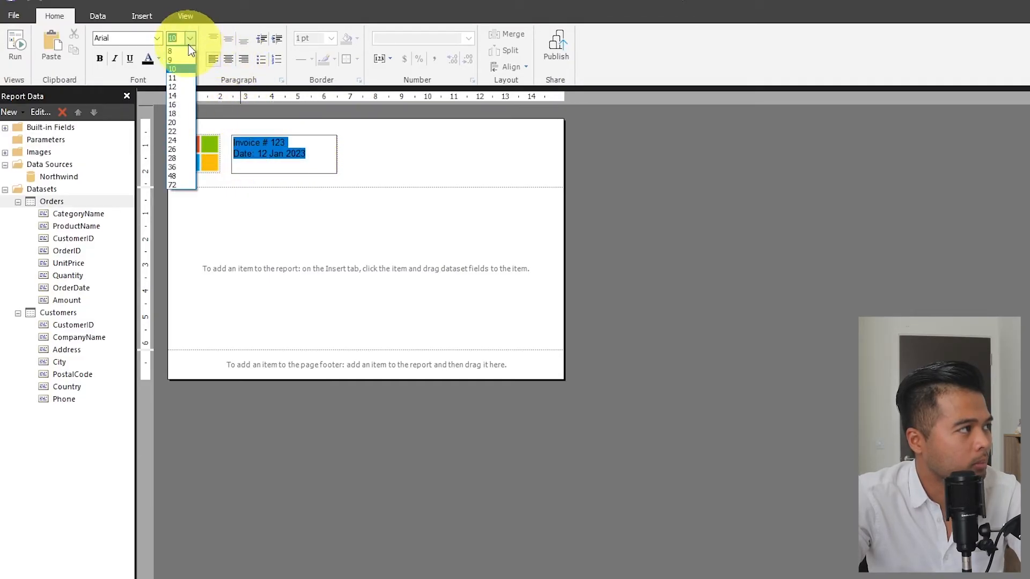
pyautogui.click(179, 92)
pyautogui.click(337, 164)
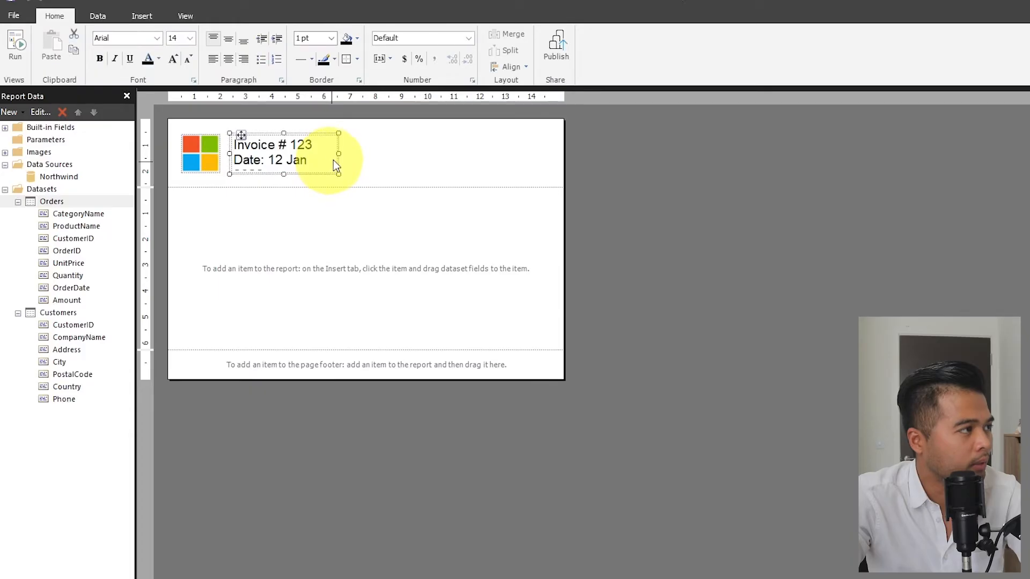
pyautogui.moveTo(340, 155); pyautogui.dragTo(232, 160)
# Step: Set the date line to 12 pt and make the invoice number line bold
pyautogui.click(340, 161)
pyautogui.click(191, 37)
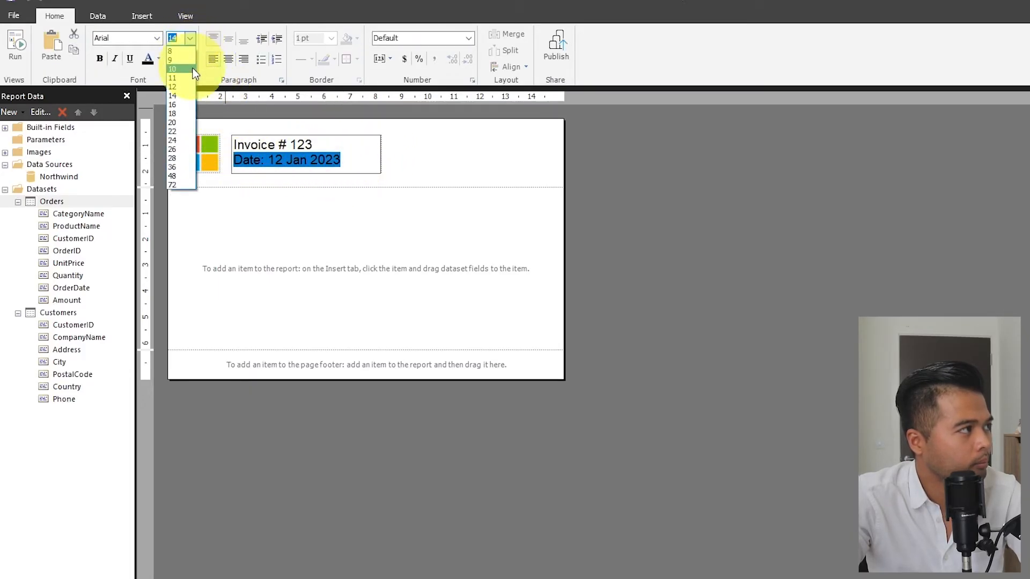
pyautogui.click(183, 84)
pyautogui.moveTo(314, 145); pyautogui.dragTo(235, 145)
pyautogui.hotkey('ctrl', 'b')
# Step: Replace the placeholder 123 after "Invoice #" with the OrderID field from the Orders dataset
pyautogui.click(317, 145)
pyautogui.moveTo(318, 145); pyautogui.dragTo(298, 145)
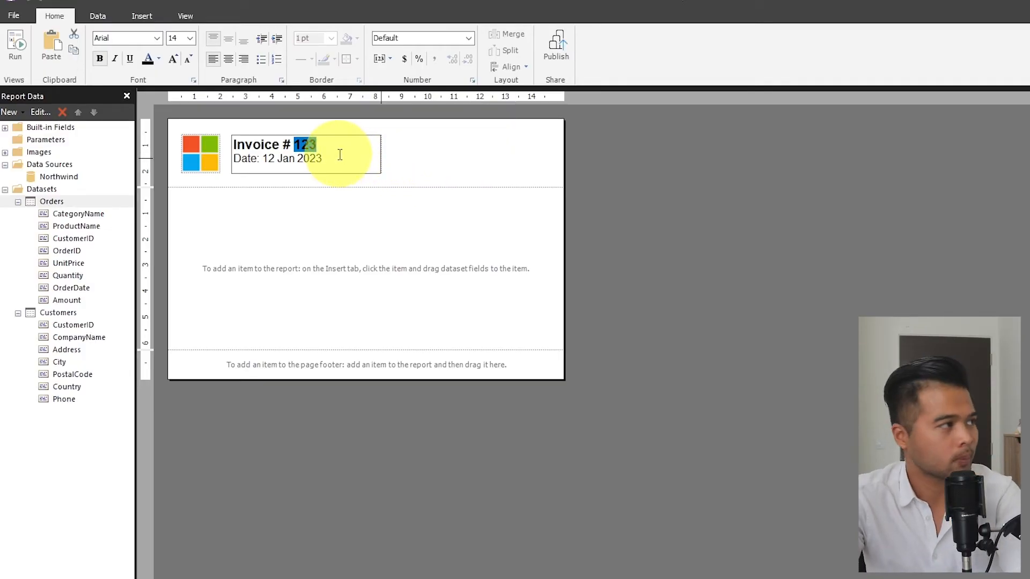
pyautogui.press('Delete')
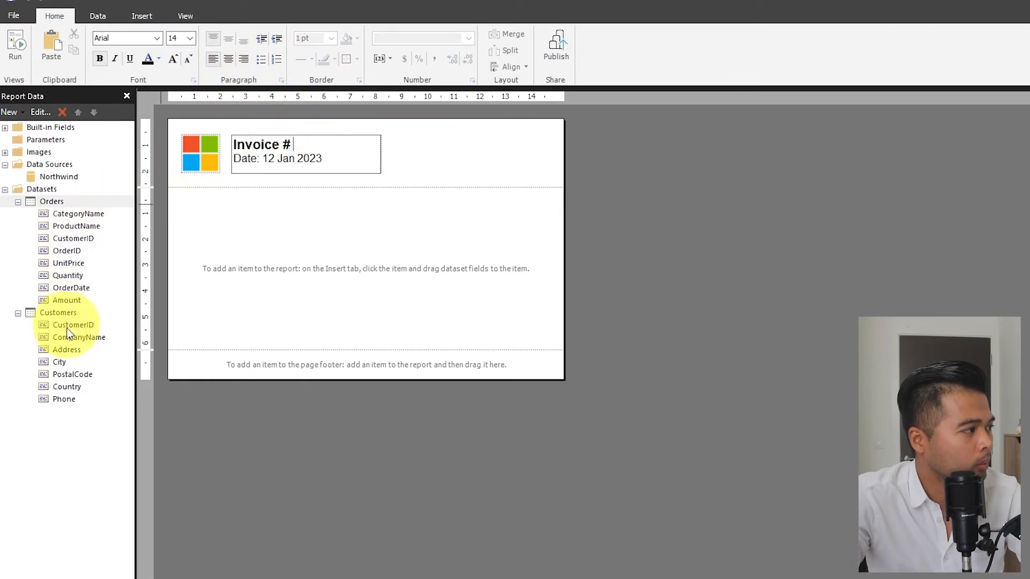
pyautogui.moveTo(67, 250); pyautogui.dragTo(259, 159)
# Step: Replace the placeholder date after "Date:" with the OrderDate field from the Orders dataset
pyautogui.click(316, 160)
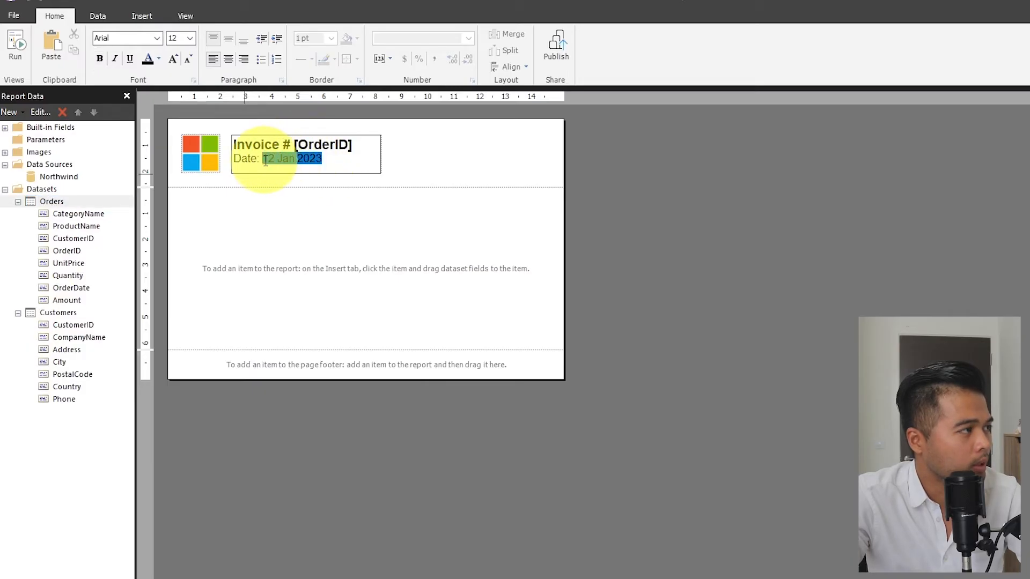
pyautogui.press('Delete')
pyautogui.moveTo(71, 288); pyautogui.dragTo(287, 159)
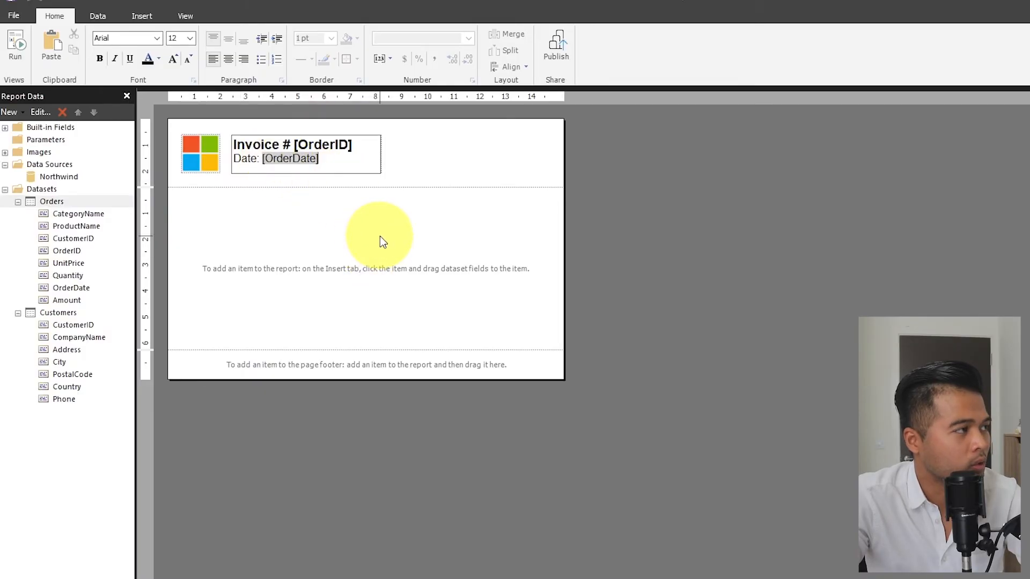
# Step: Summarize the OrderID field in the invoice number line by First and widen the header text box to fit it on one line
pyautogui.click(398, 160)
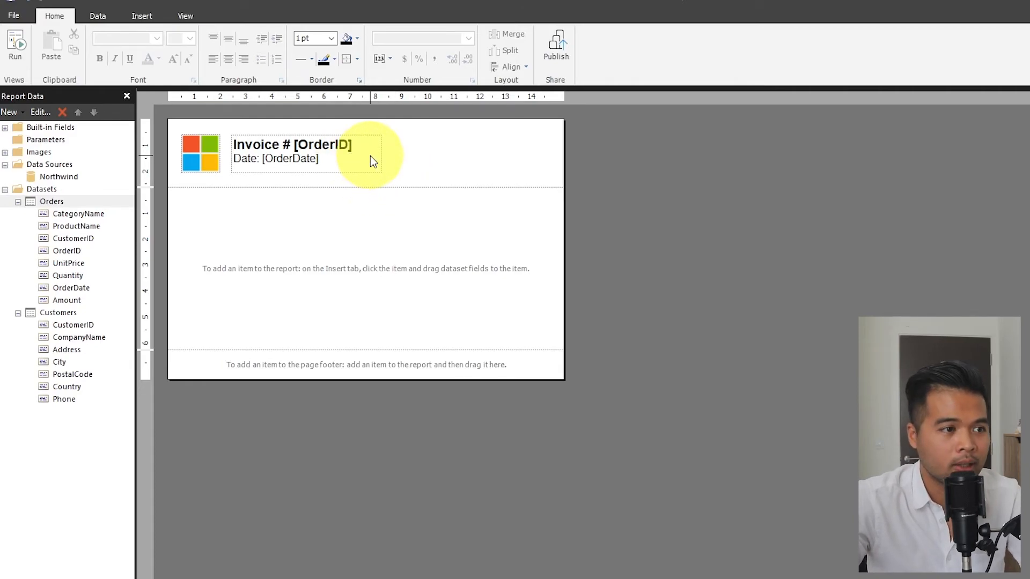
pyautogui.rightClick(342, 144)
pyautogui.click(335, 152)
pyautogui.rightClick(332, 146)
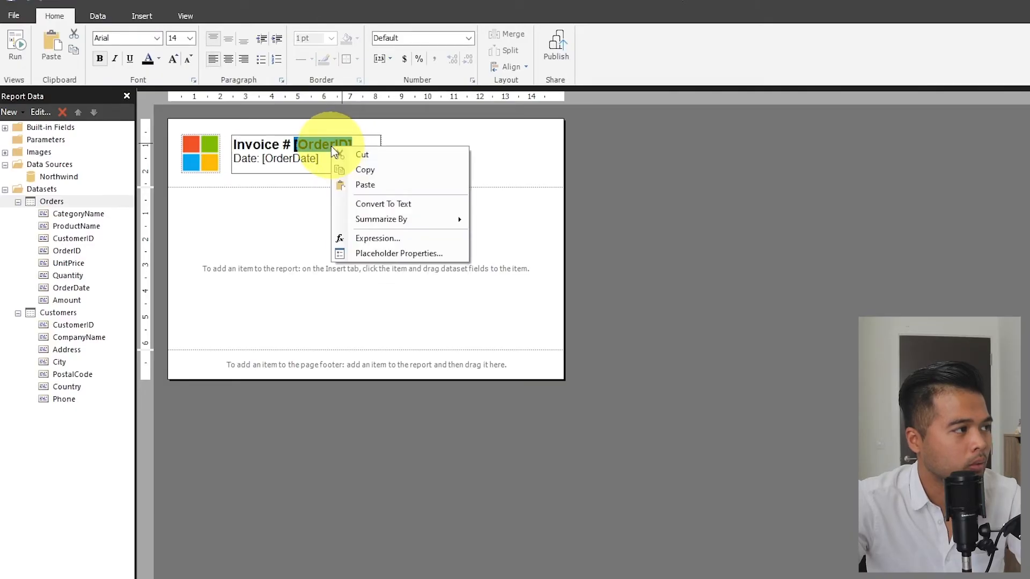
pyautogui.moveTo(407, 223)
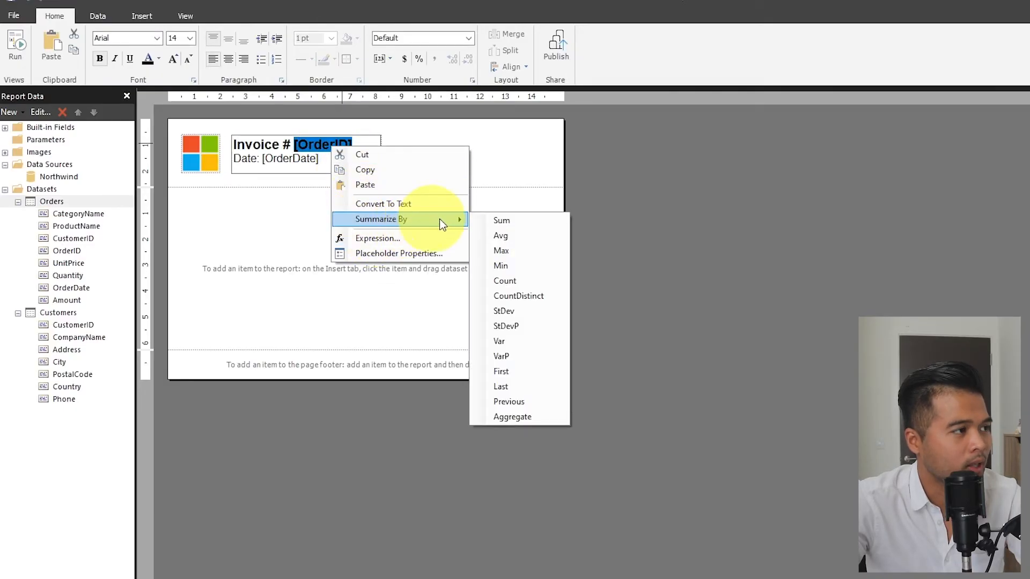
pyautogui.click(539, 378)
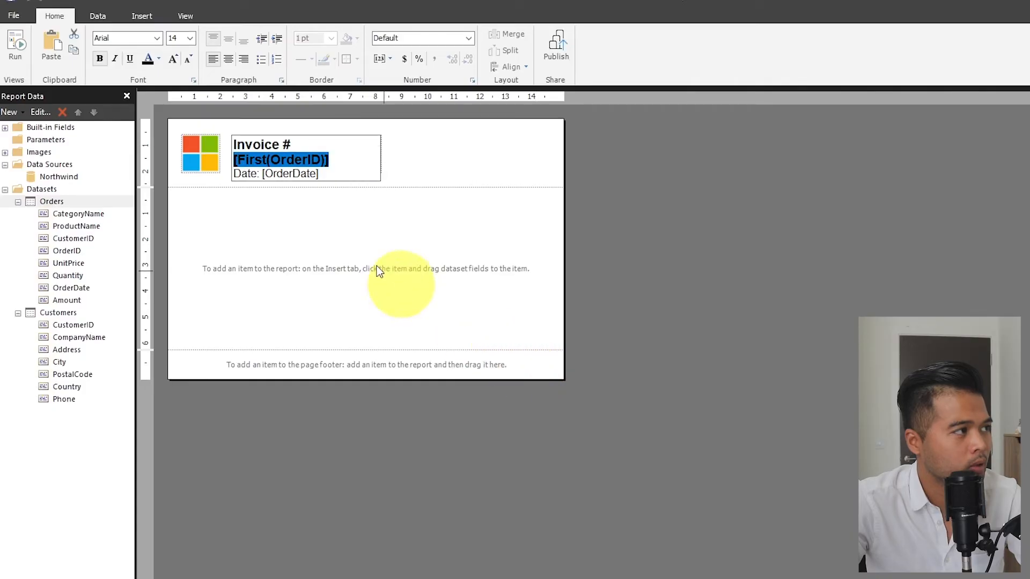
pyautogui.click(371, 159)
pyautogui.moveTo(381, 153); pyautogui.dragTo(411, 152)
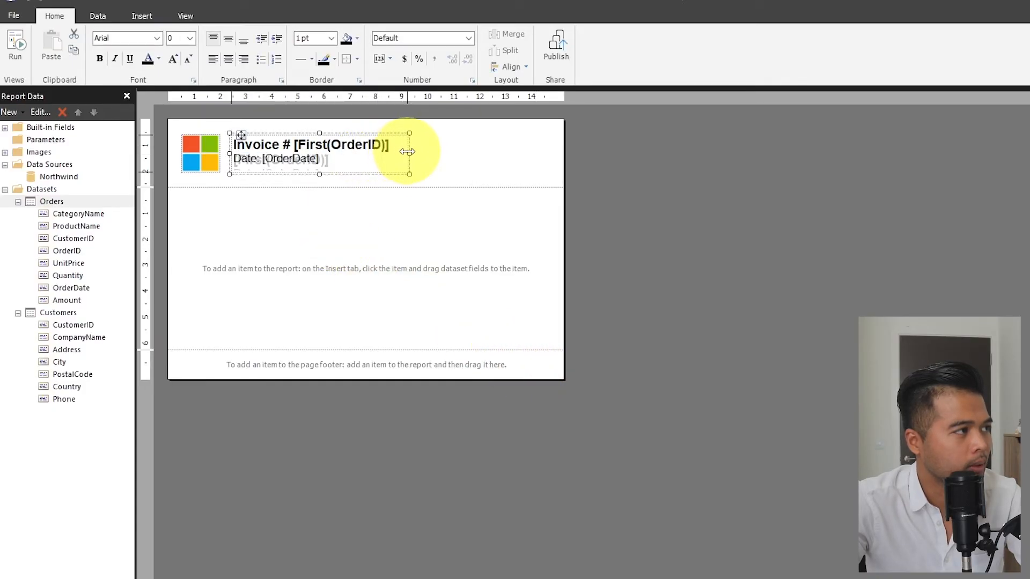
# Step: Summarize the OrderDate field in the header's date line by First
pyautogui.click(303, 161)
pyautogui.click(292, 159)
pyautogui.rightClick(299, 161)
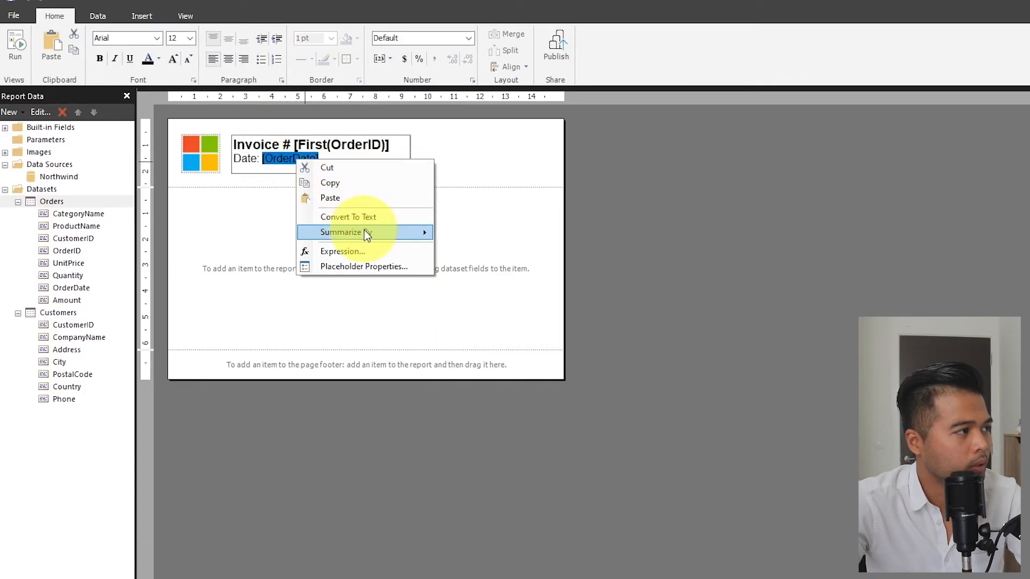
pyautogui.moveTo(430, 230)
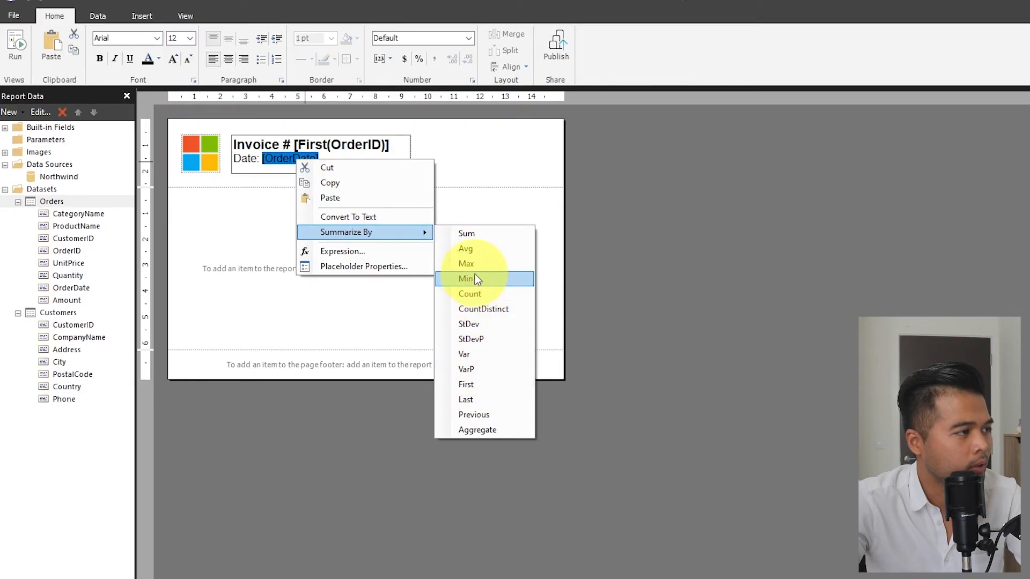
pyautogui.click(483, 385)
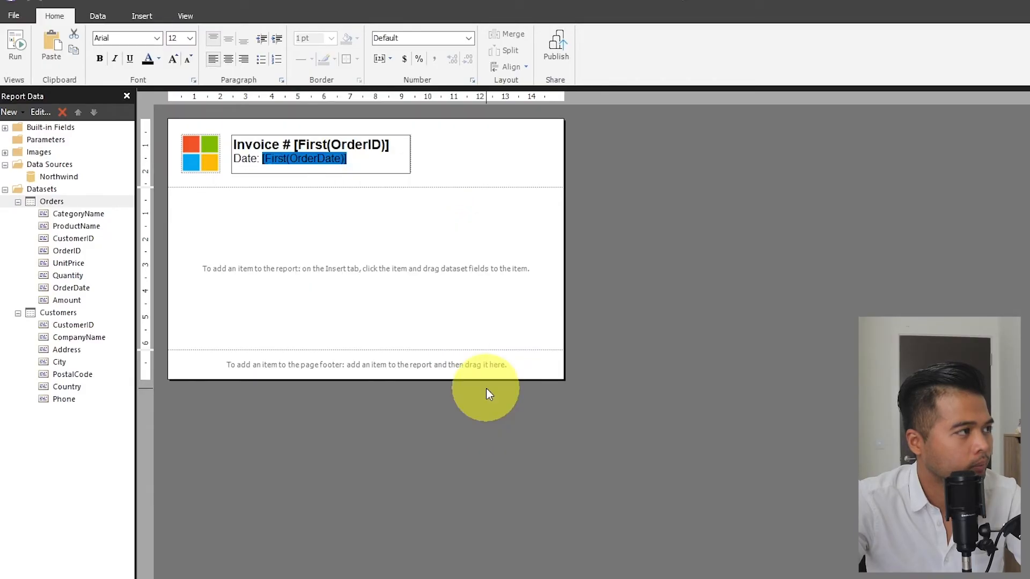
# Step: Set the invoice number expression to =First(Fields!OrderID.Value, "Orders")
pyautogui.click(368, 145)
pyautogui.rightClick(366, 146)
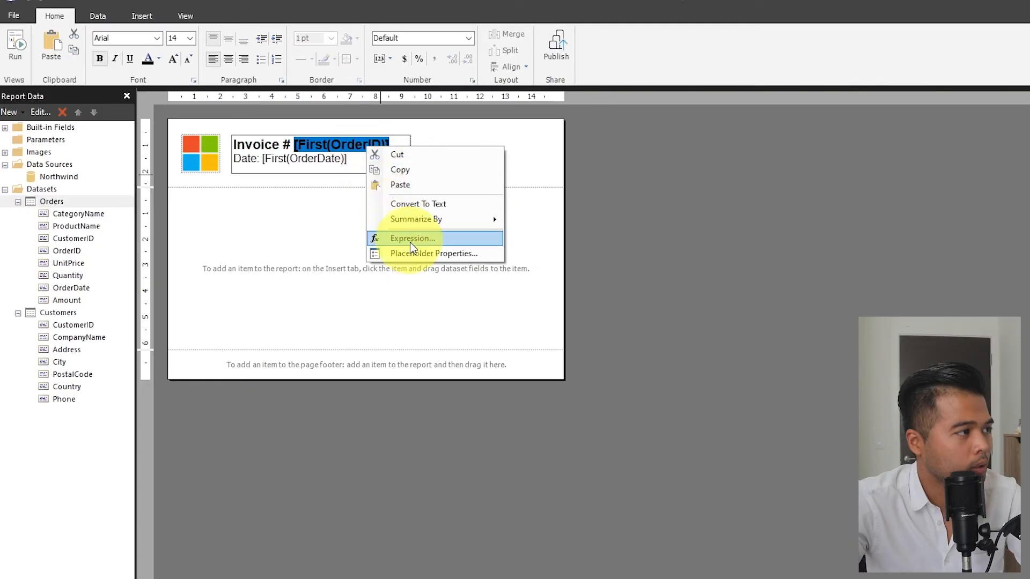
pyautogui.click(428, 241)
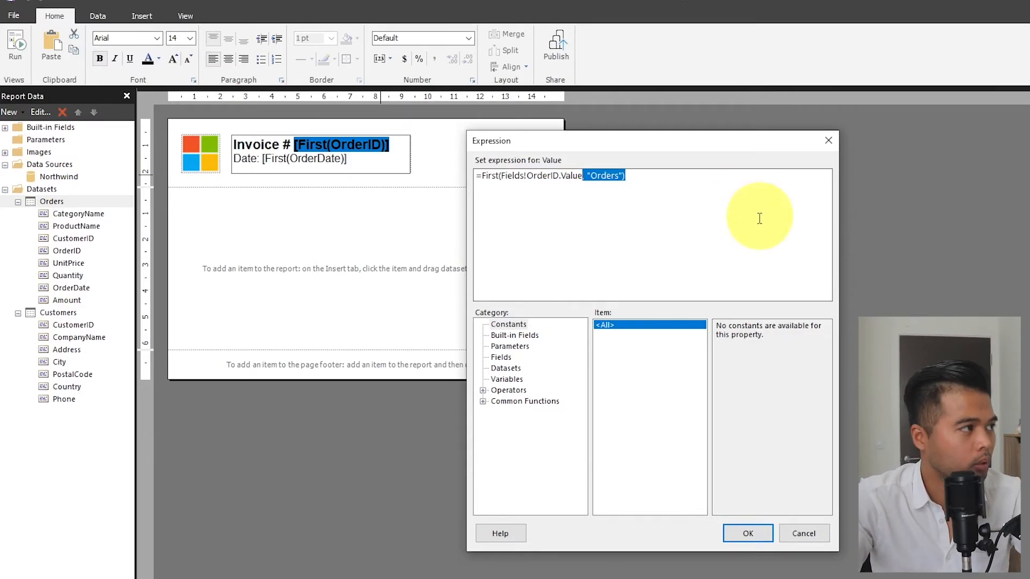
pyautogui.click(736, 533)
# Step: Set the date line's expression to =First(Fields!OrderDate.Value, "Orders") and preview the report
pyautogui.click(337, 160)
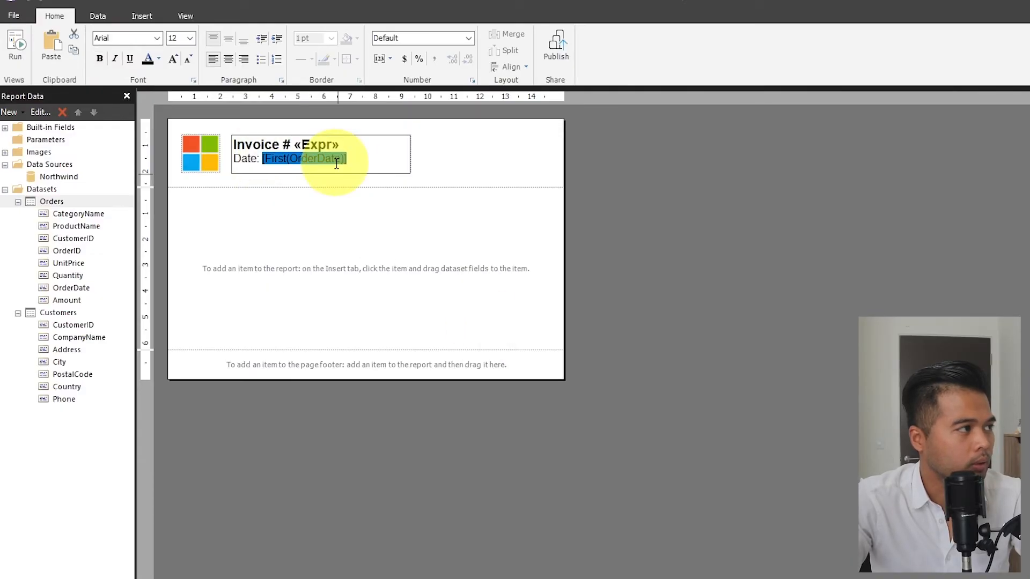
pyautogui.rightClick(336, 161)
pyautogui.click(385, 253)
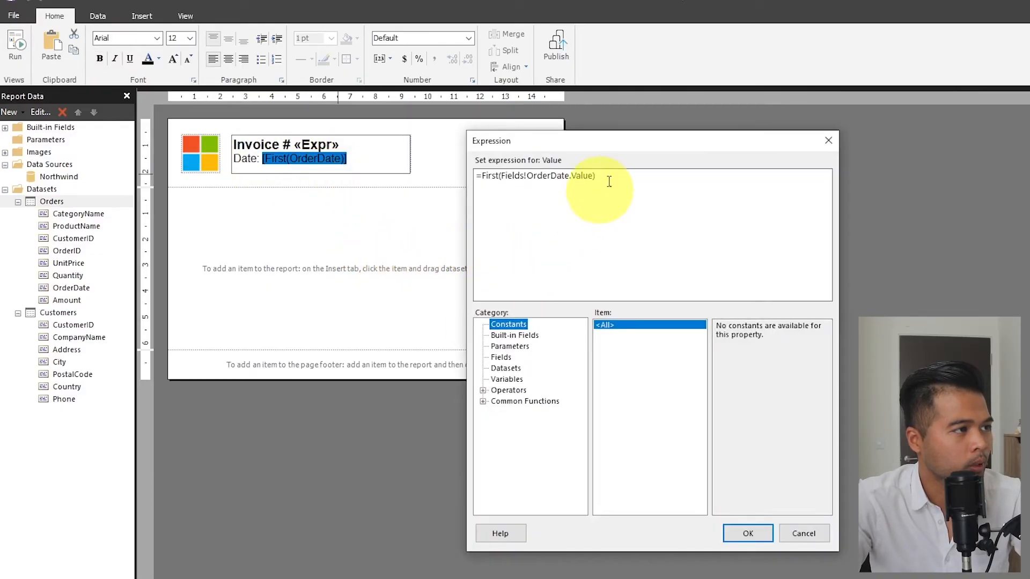
pyautogui.press('Left')
pyautogui.write(', "Orders"')
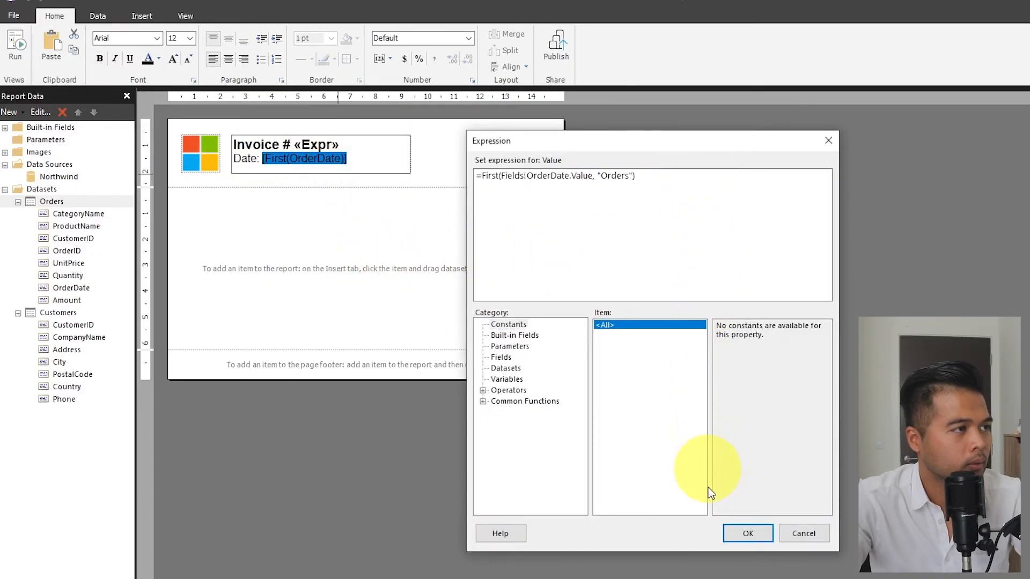
pyautogui.click(742, 534)
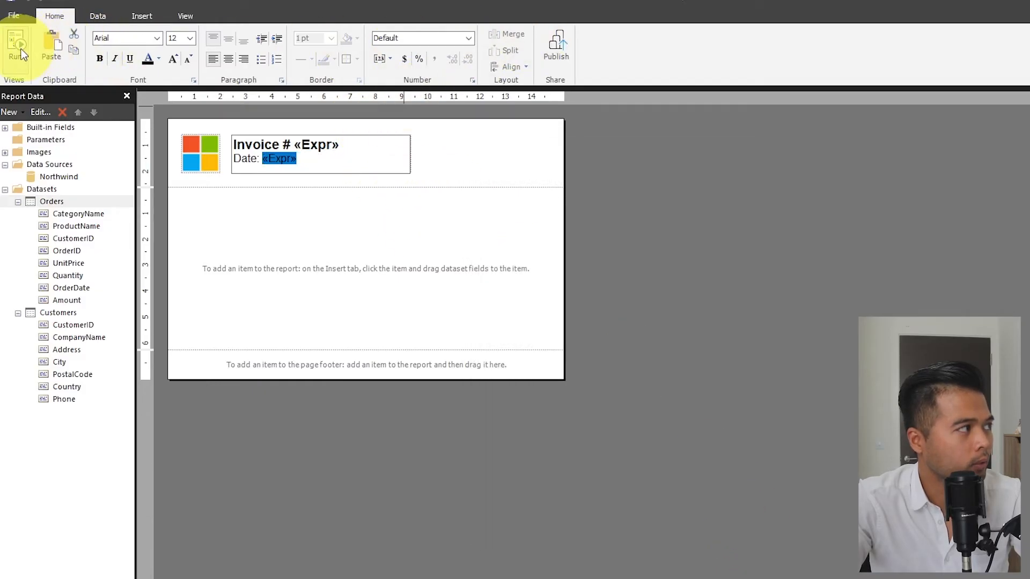
pyautogui.click(19, 48)
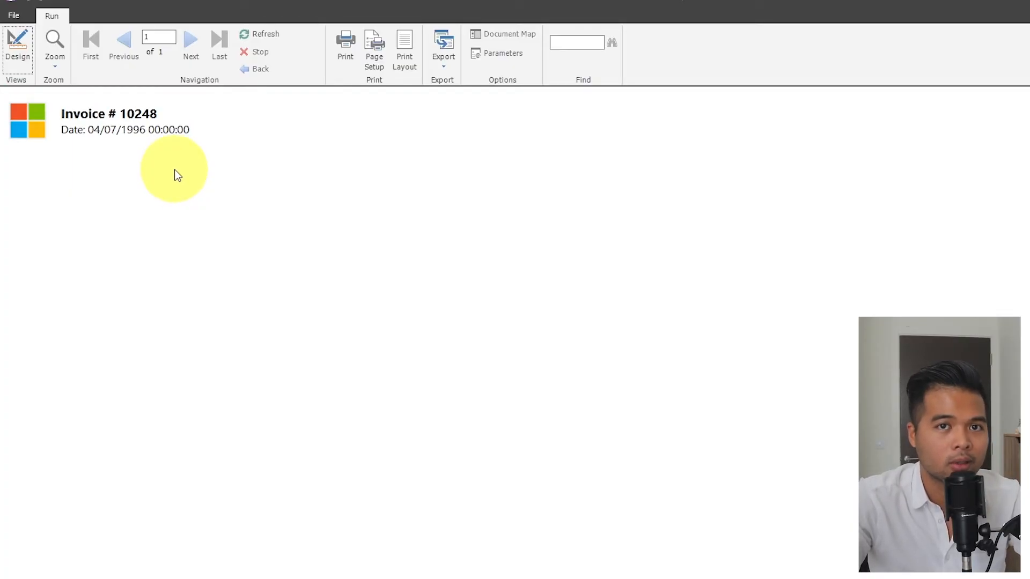
pyautogui.click(18, 49)
# Step: Format the order date placeholder as a Date of type "*31 January 2000" and preview the report
pyautogui.click(287, 160)
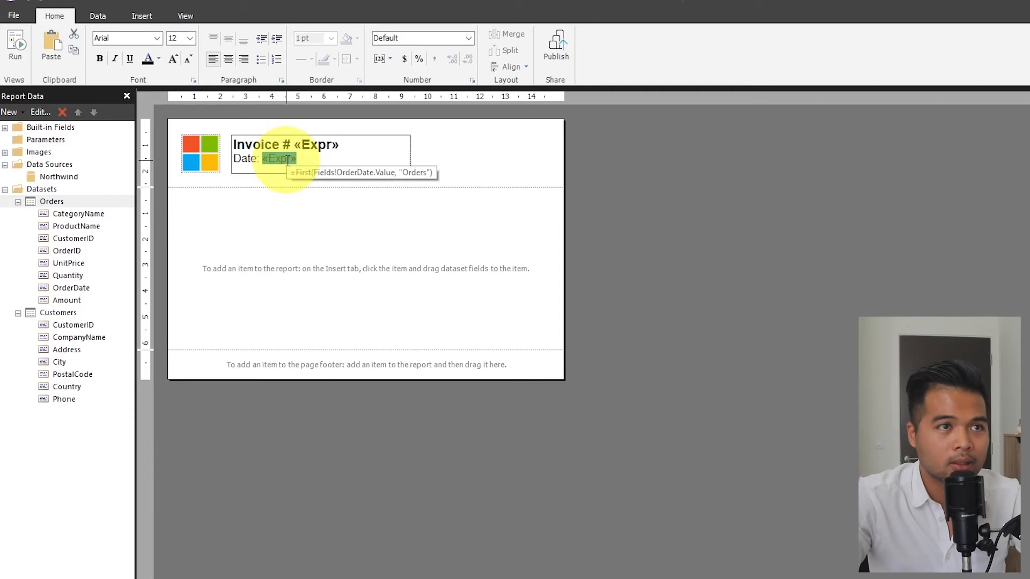
pyautogui.rightClick(287, 161)
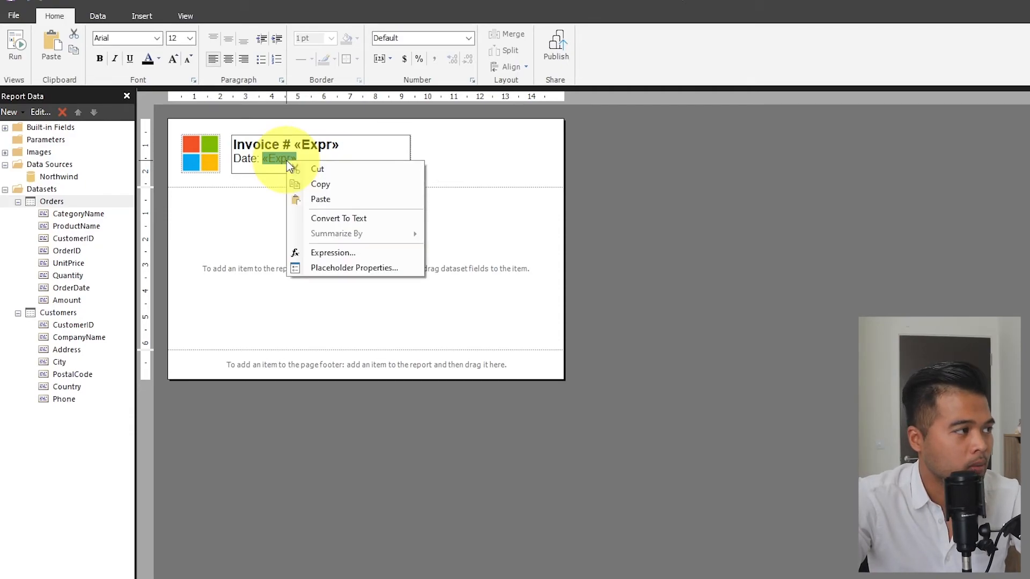
pyautogui.click(332, 275)
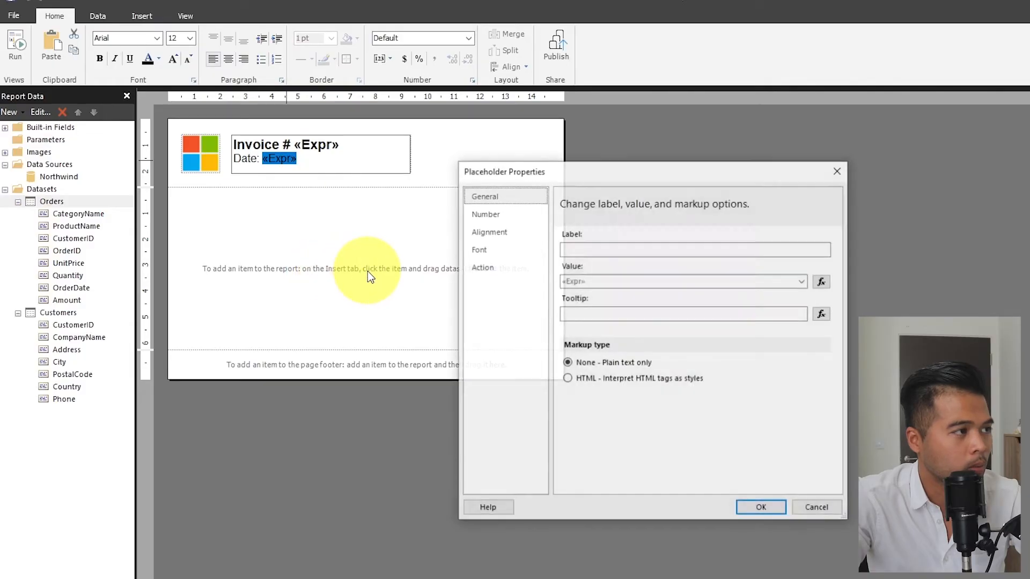
pyautogui.click(494, 213)
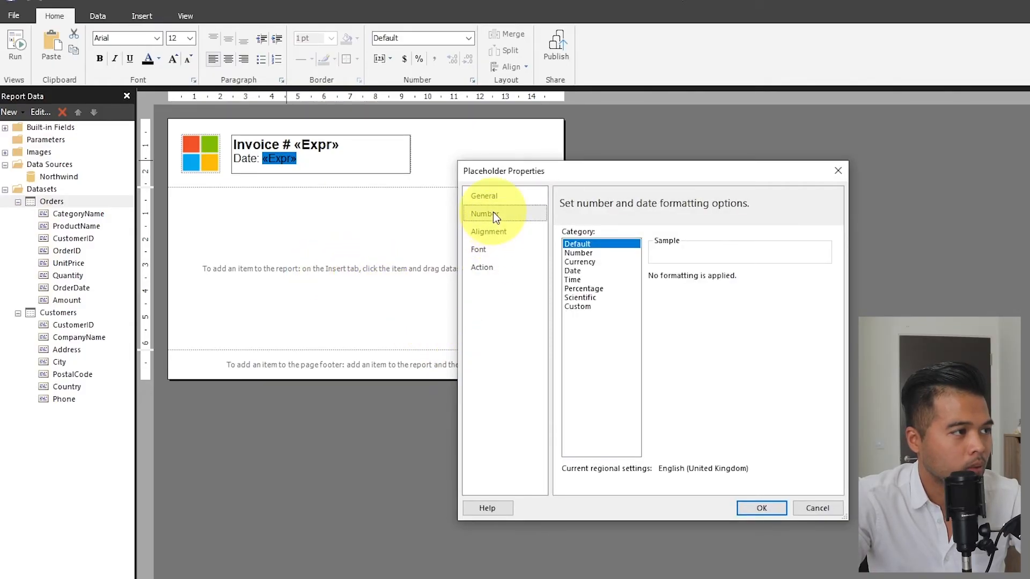
pyautogui.click(584, 271)
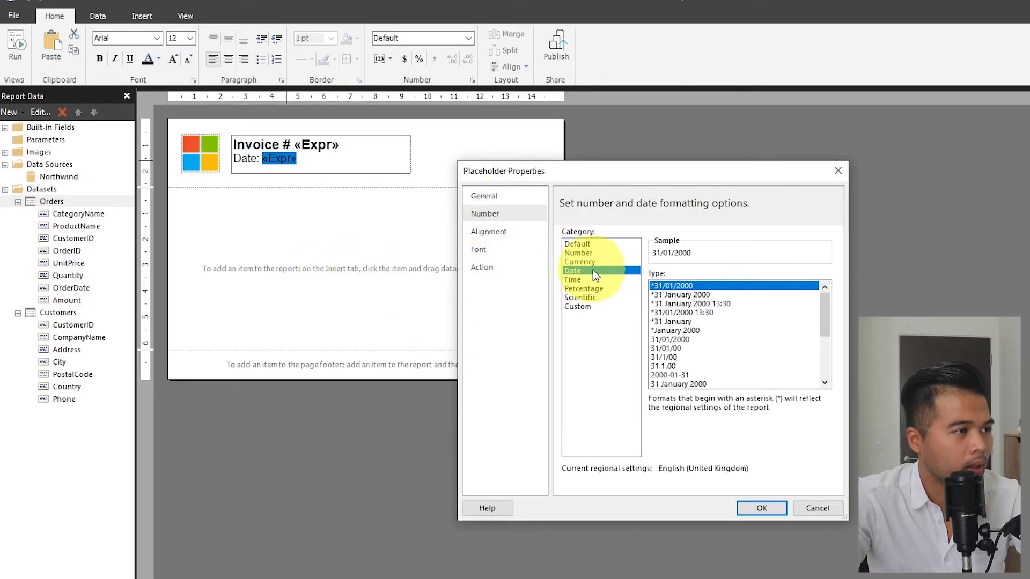
pyautogui.click(668, 295)
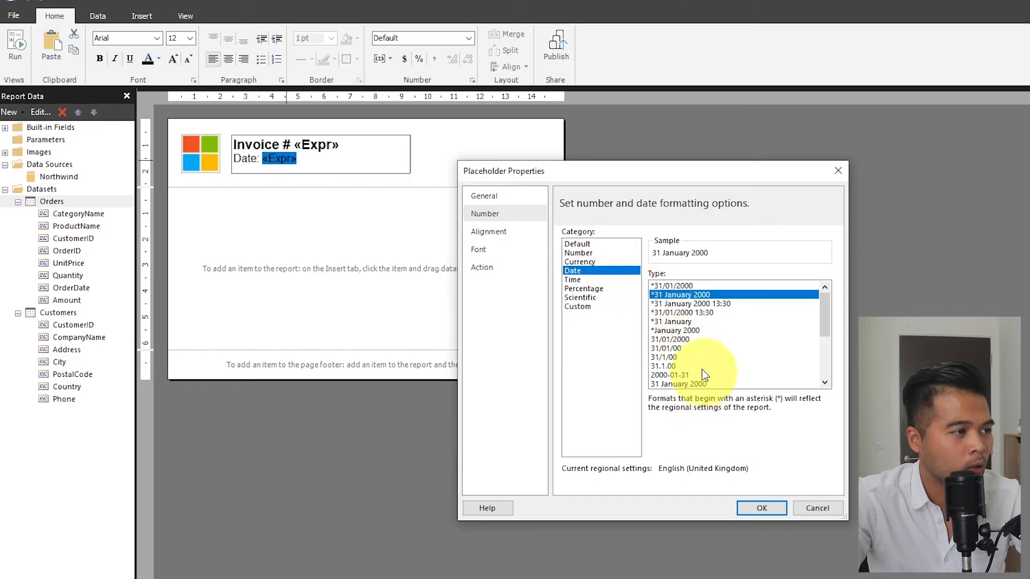
pyautogui.click(762, 512)
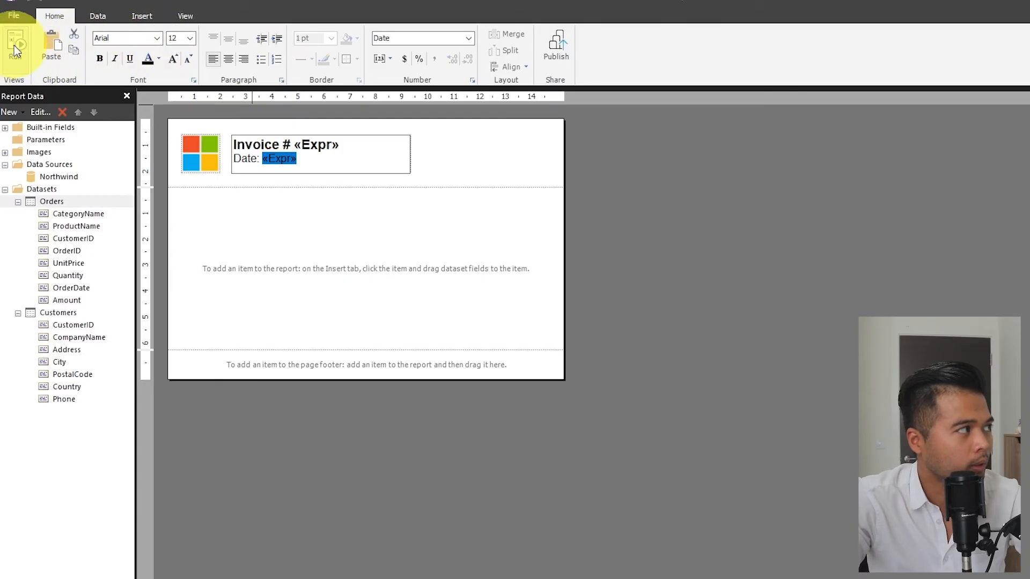
pyautogui.click(15, 46)
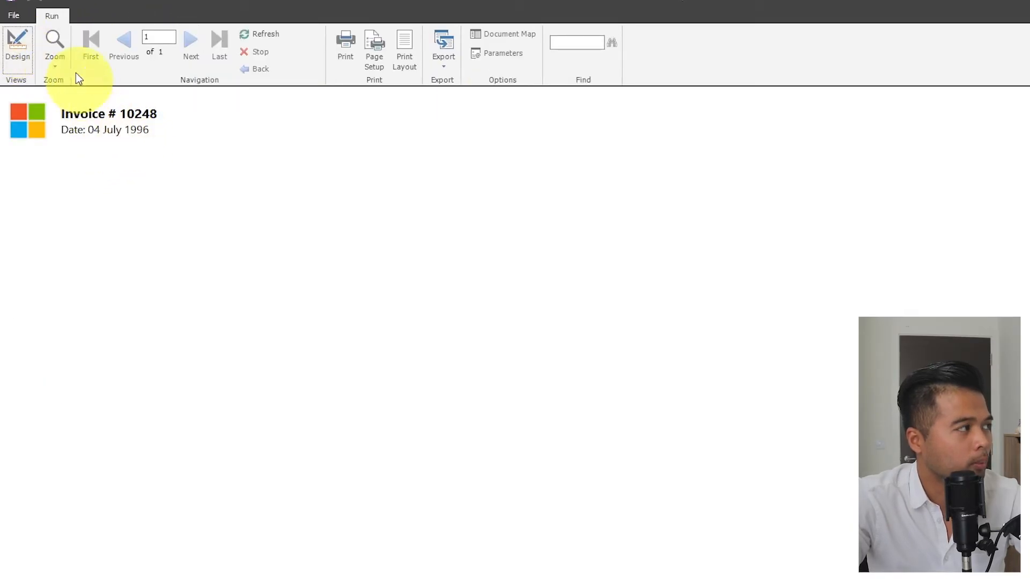
pyautogui.click(19, 47)
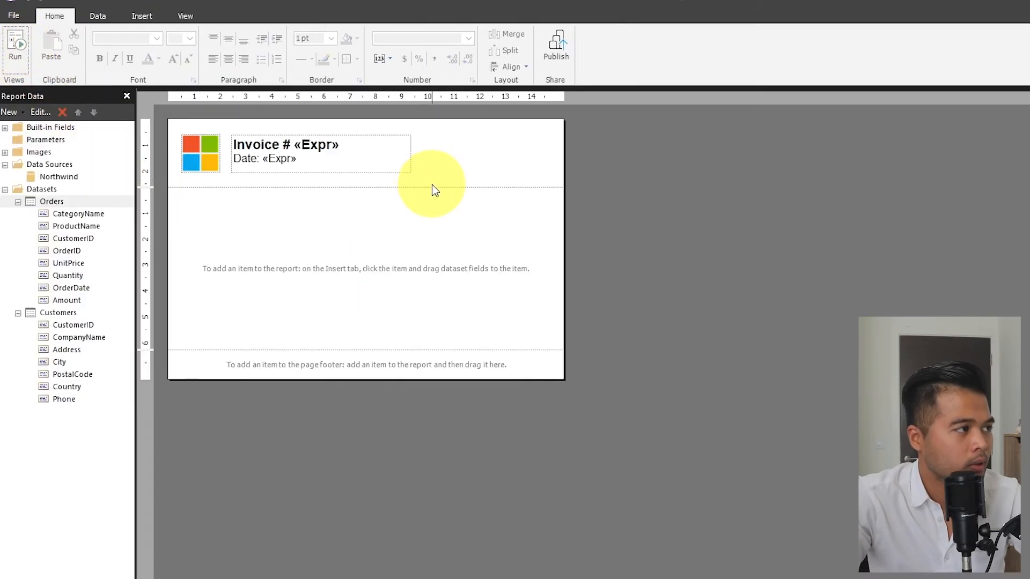
# Step: Extend the page header to about 5.3 cm tall and add a text box about 5 cm wide below the logo
pyautogui.moveTo(430, 187); pyautogui.dragTo(432, 258)
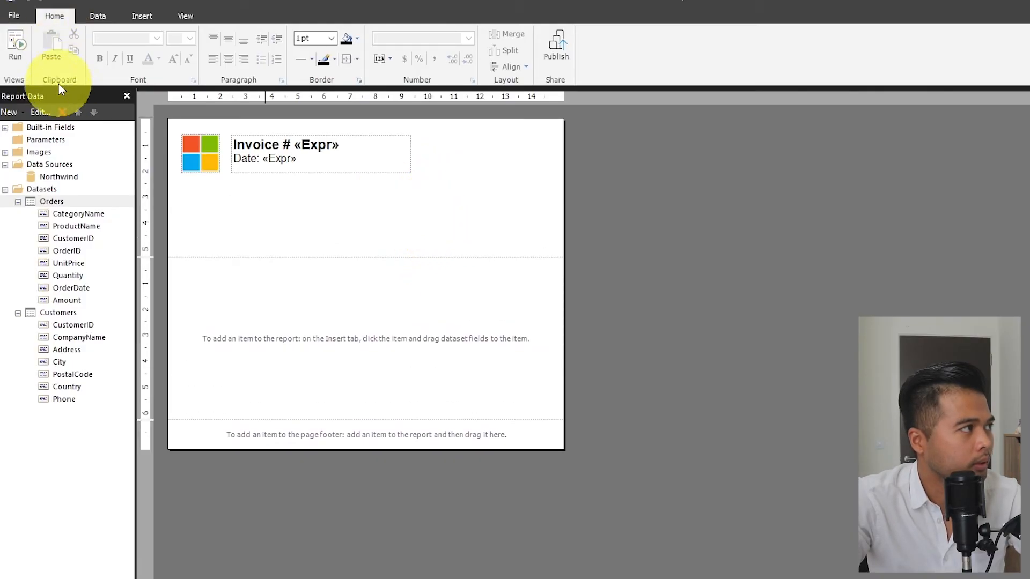
pyautogui.click(140, 20)
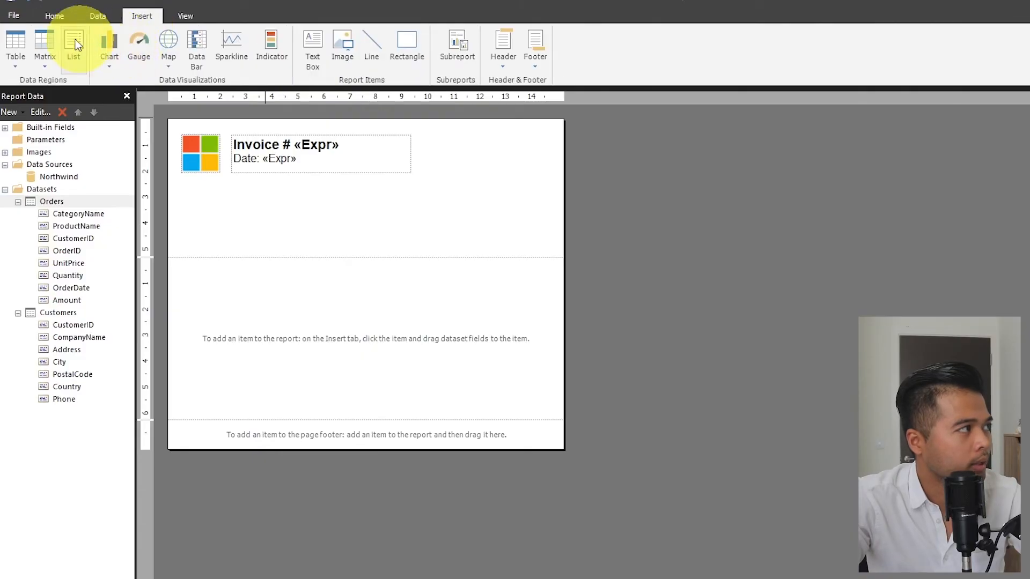
pyautogui.click(312, 48)
pyautogui.moveTo(183, 182); pyautogui.dragTo(318, 252)
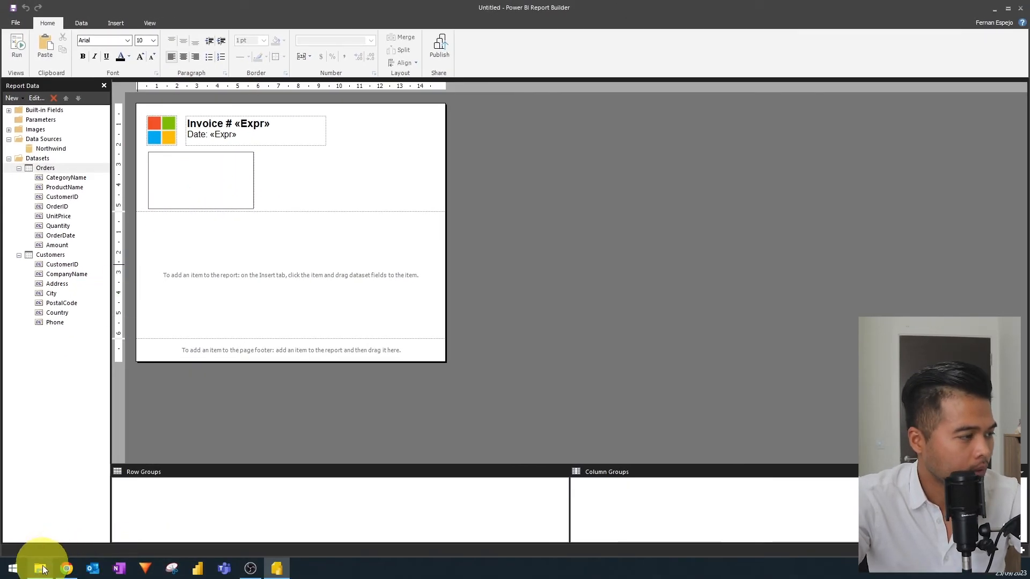
# Step: Open the Invoice Template Word document from the Desktop folder and copy the Solutions Abroad Ltd name and address block
pyautogui.click(40, 568)
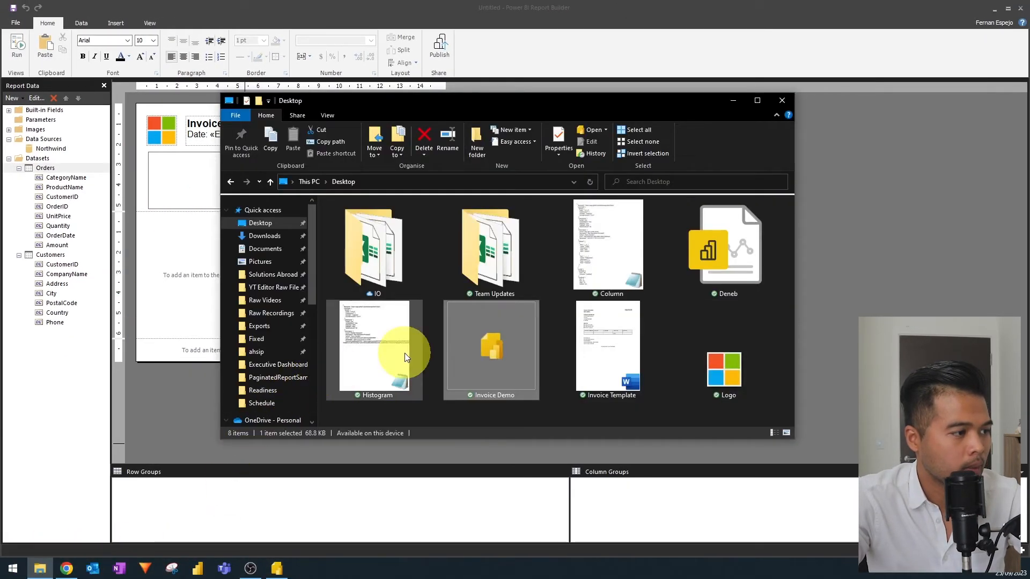
pyautogui.click(644, 338)
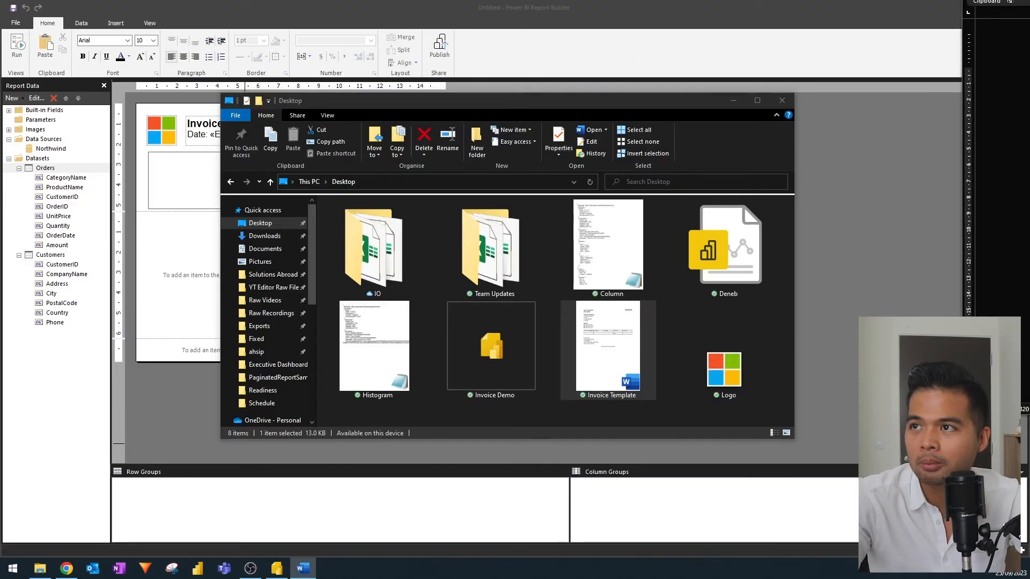
pyautogui.moveTo(1029, 66); pyautogui.dragTo(617, 1)
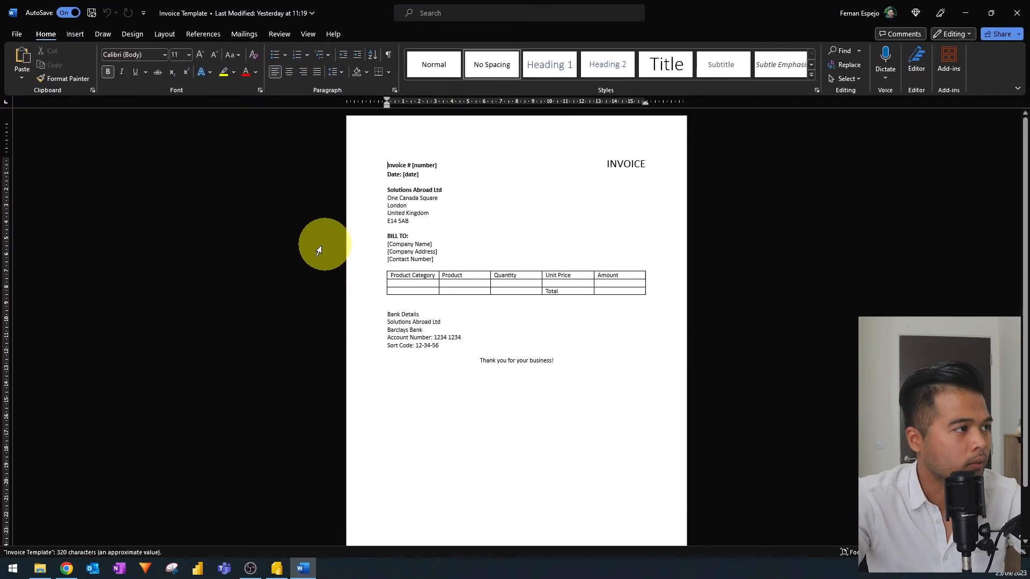
pyautogui.scroll(2, 400, 230)
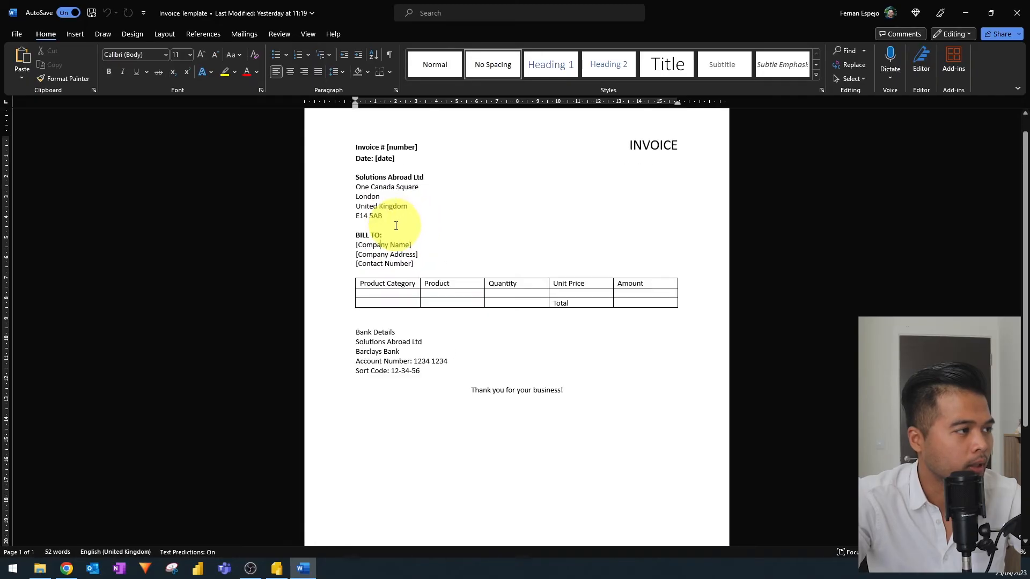
pyautogui.moveTo(374, 213); pyautogui.dragTo(345, 185)
pyautogui.hotkey('ctrl', 'c')
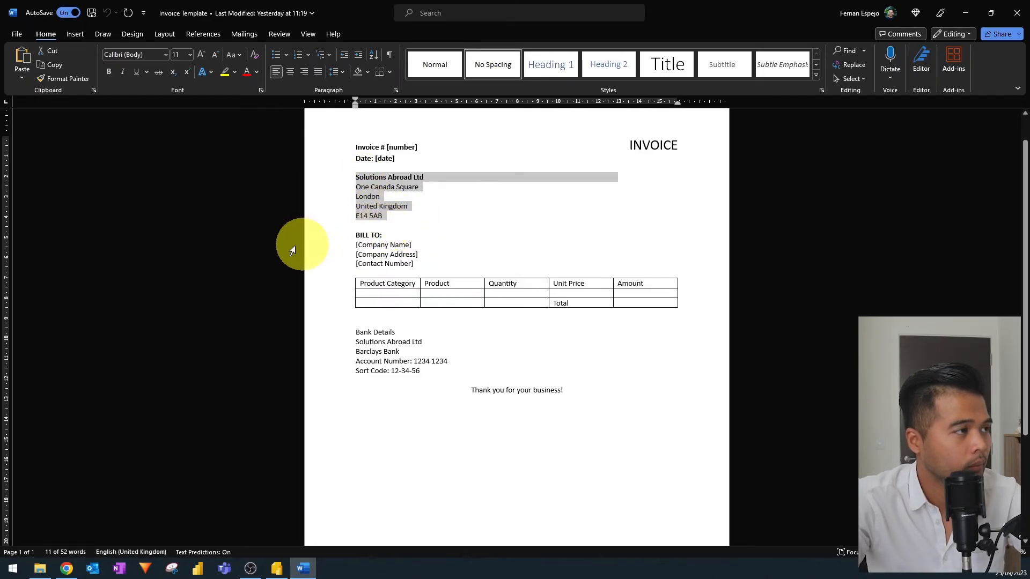
# Step: Switch back to Power BI Report Builder and paste the company name and address block into the new header text box
pyautogui.hotkey('alt', 'Tab')
pyautogui.hotkey('alt', 'Tab')
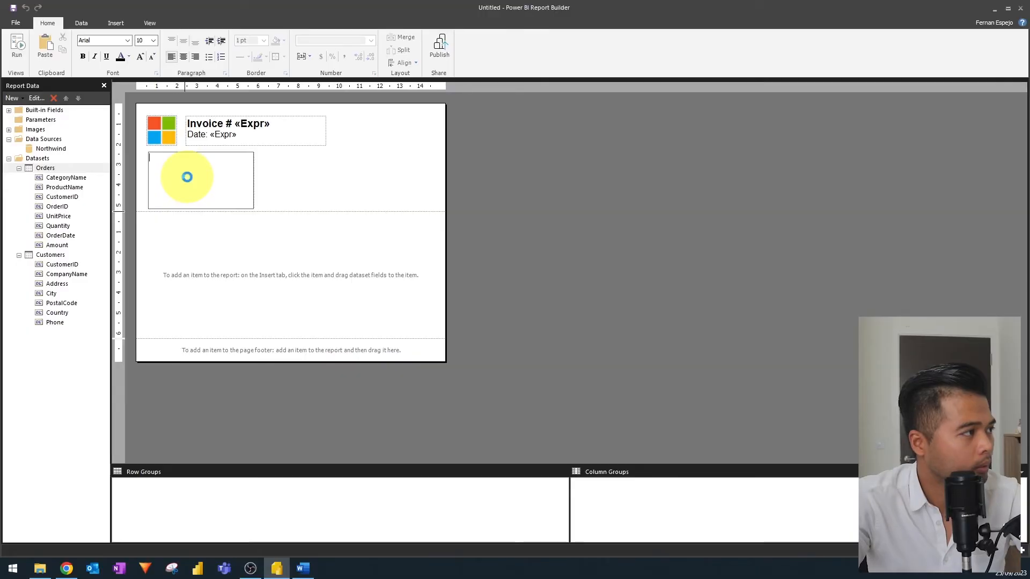
pyautogui.hotkey('ctrl', 'v')
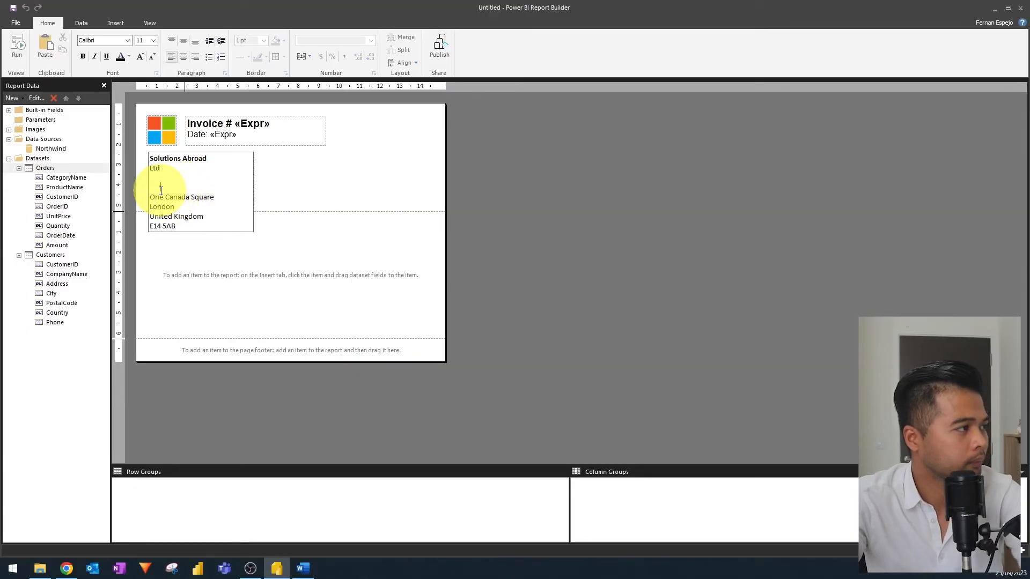
# Step: Delete the blank lines between the company name and the street address in the header text box
pyautogui.moveTo(237, 188); pyautogui.dragTo(180, 167)
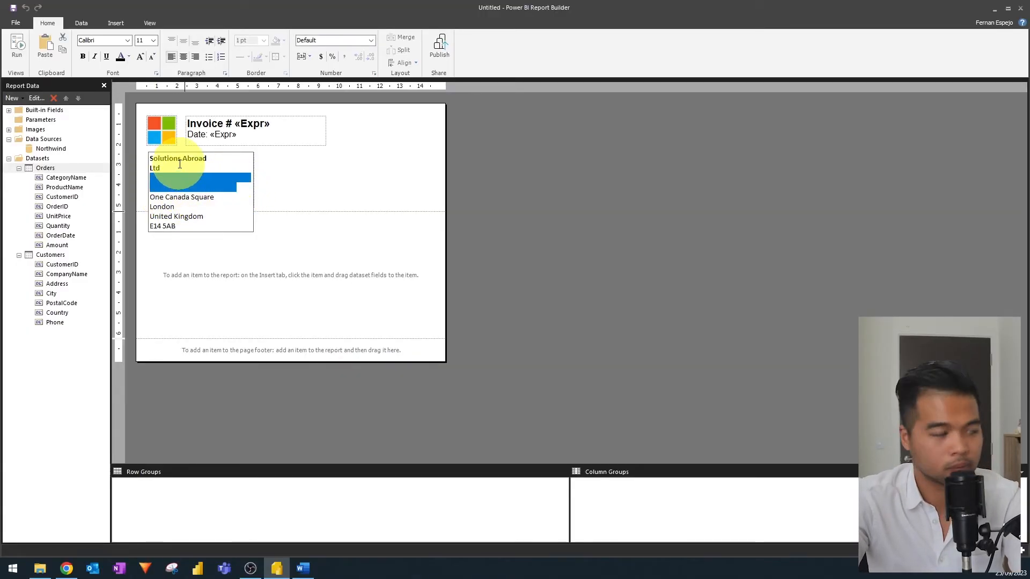
pyautogui.press('BackSpace')
pyautogui.click(253, 195)
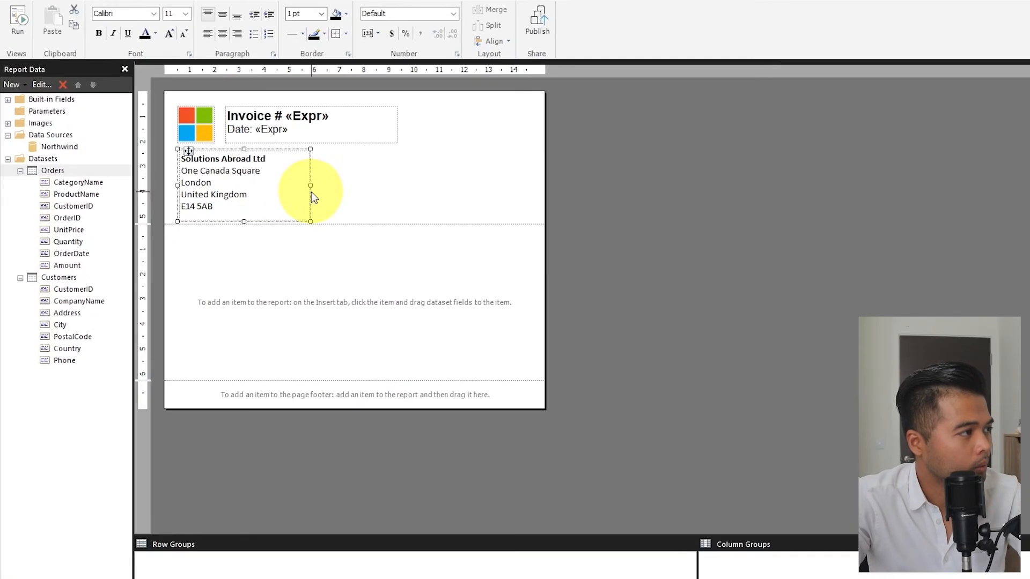
# Step: Duplicate the company address text box and place the copy beside it in the header, starting at about 9.5 cm across the page
pyautogui.click(331, 174)
pyautogui.click(304, 169)
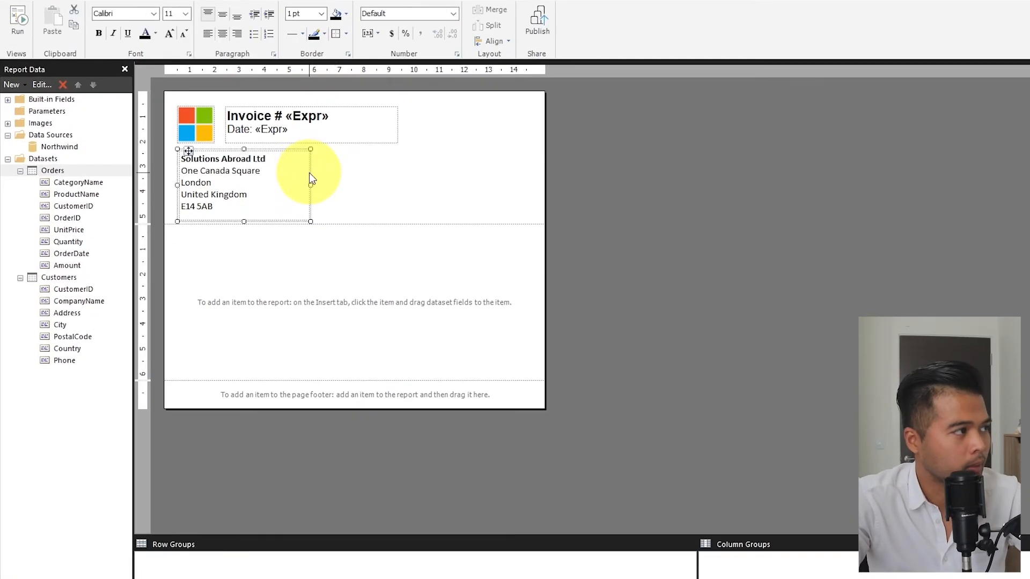
pyautogui.moveTo(308, 176); pyautogui.dragTo(446, 148)
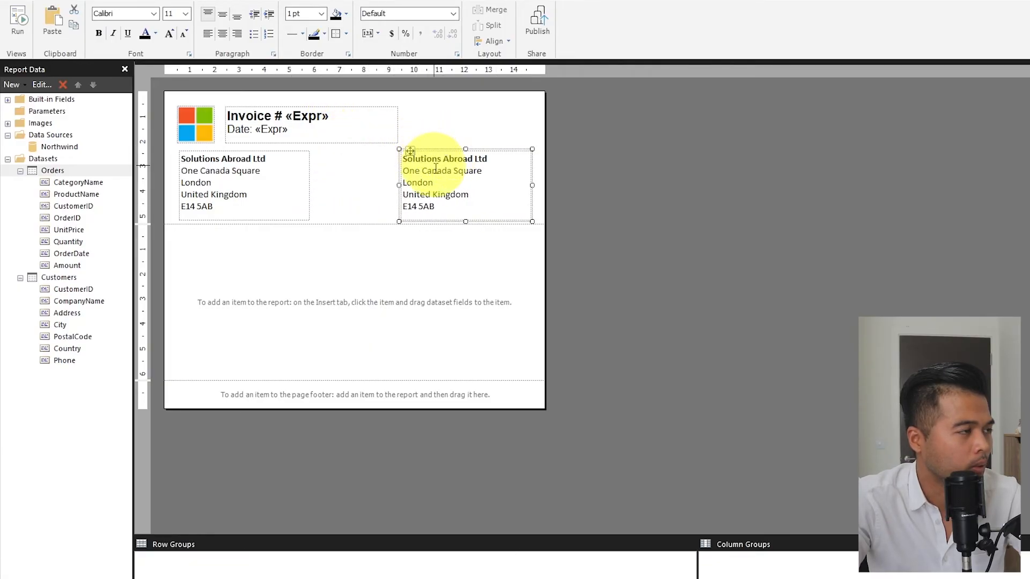
# Step: In the copied text box, replace the company name and street lines with the CompanyName and Address fields of the Customers dataset
pyautogui.click(440, 177)
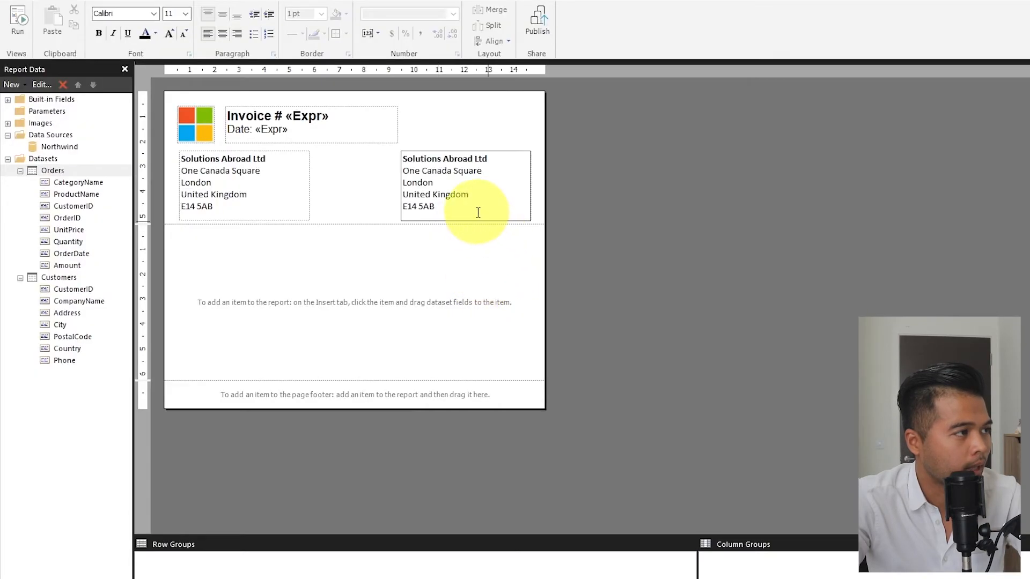
pyautogui.moveTo(472, 206); pyautogui.dragTo(413, 177)
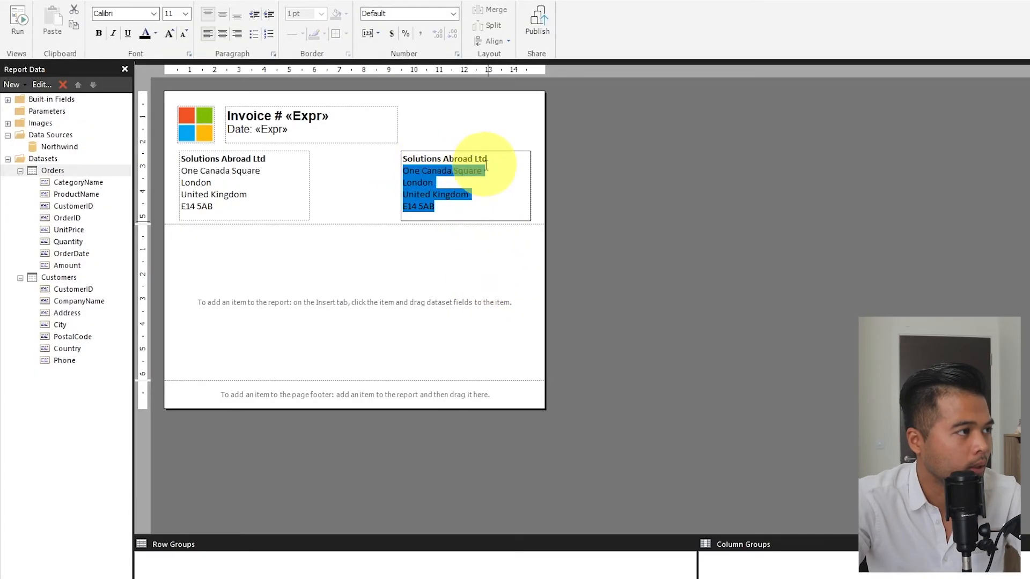
pyautogui.moveTo(497, 158); pyautogui.dragTo(401, 168)
pyautogui.press('Delete')
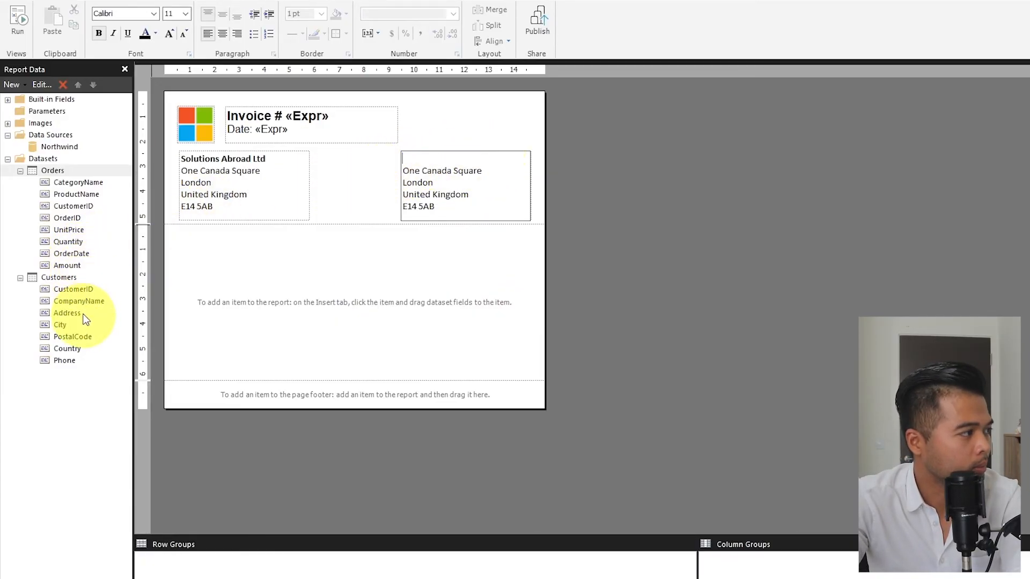
pyautogui.moveTo(71, 303); pyautogui.dragTo(427, 158)
pyautogui.moveTo(482, 171); pyautogui.dragTo(403, 171)
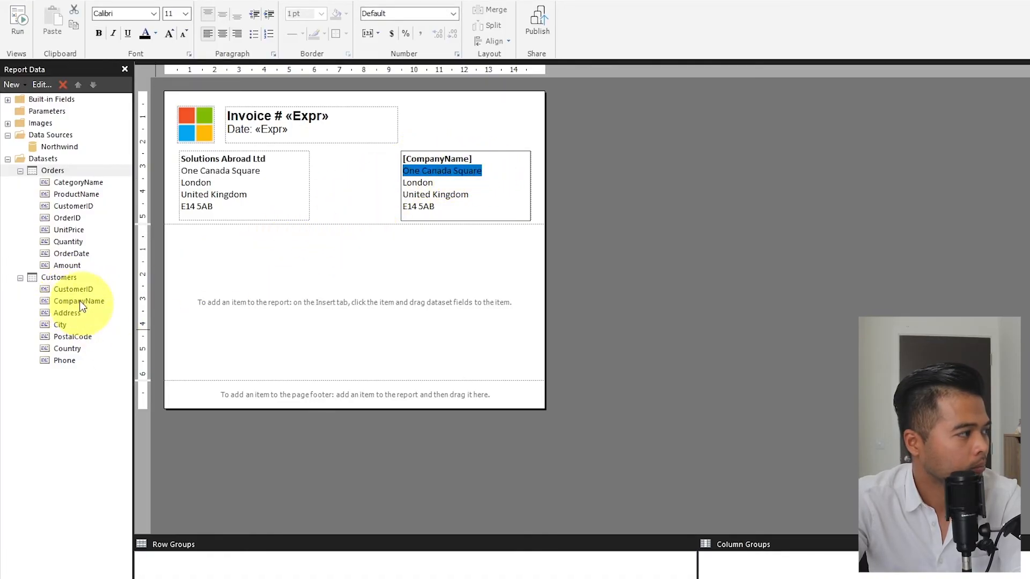
pyautogui.moveTo(72, 313); pyautogui.dragTo(406, 173)
pyautogui.press('Delete')
# Step: Replace the city, country and postcode lines of the copied text box with the Customers fields City, Country and PostalCode
pyautogui.moveTo(69, 325); pyautogui.dragTo(437, 188)
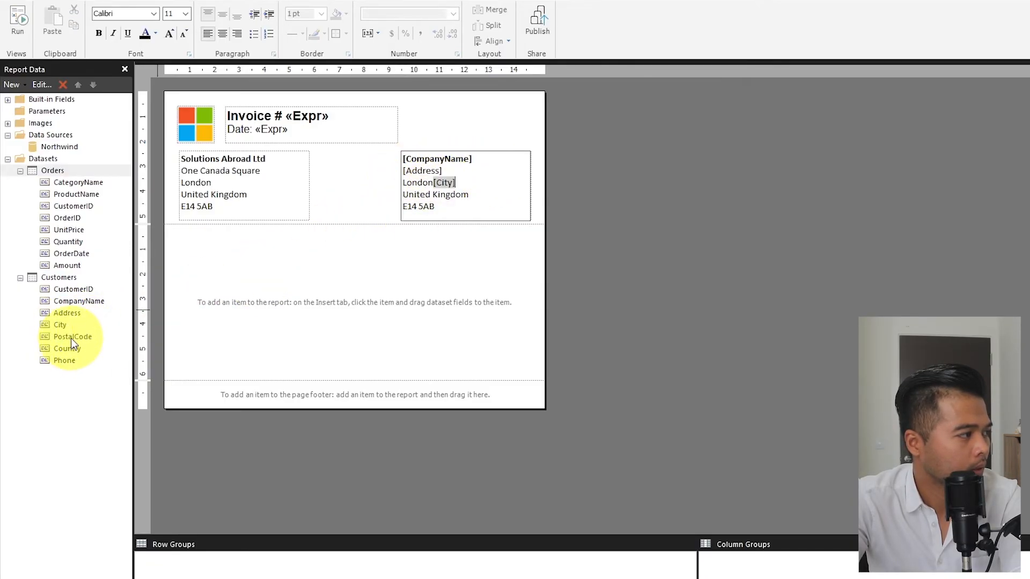
pyautogui.moveTo(78, 346); pyautogui.dragTo(470, 196)
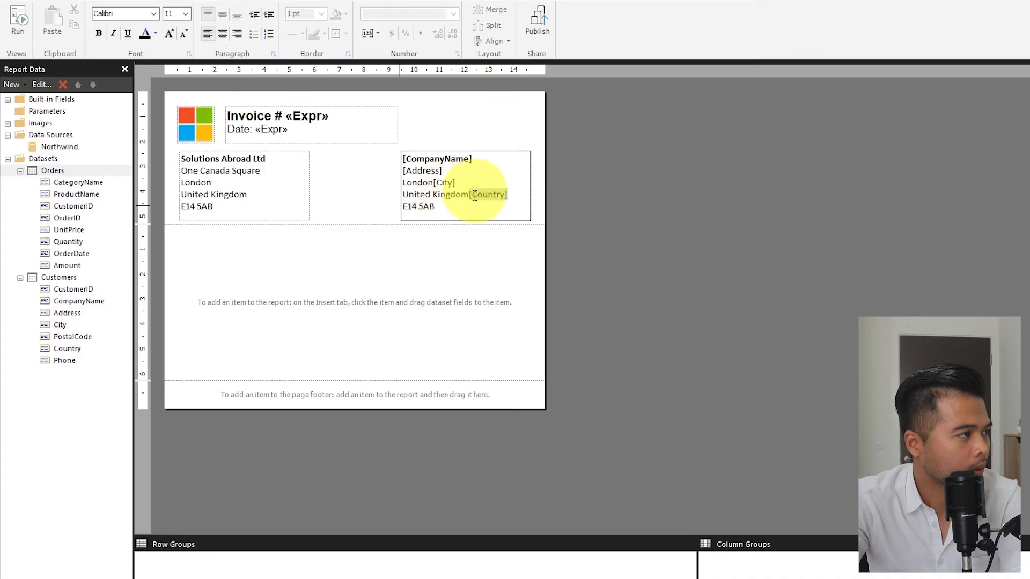
pyautogui.moveTo(72, 338); pyautogui.dragTo(403, 195)
pyautogui.press('BackSpace')
pyautogui.doubleClick(418, 182)
pyautogui.press('BackSpace')
pyautogui.doubleClick(422, 205)
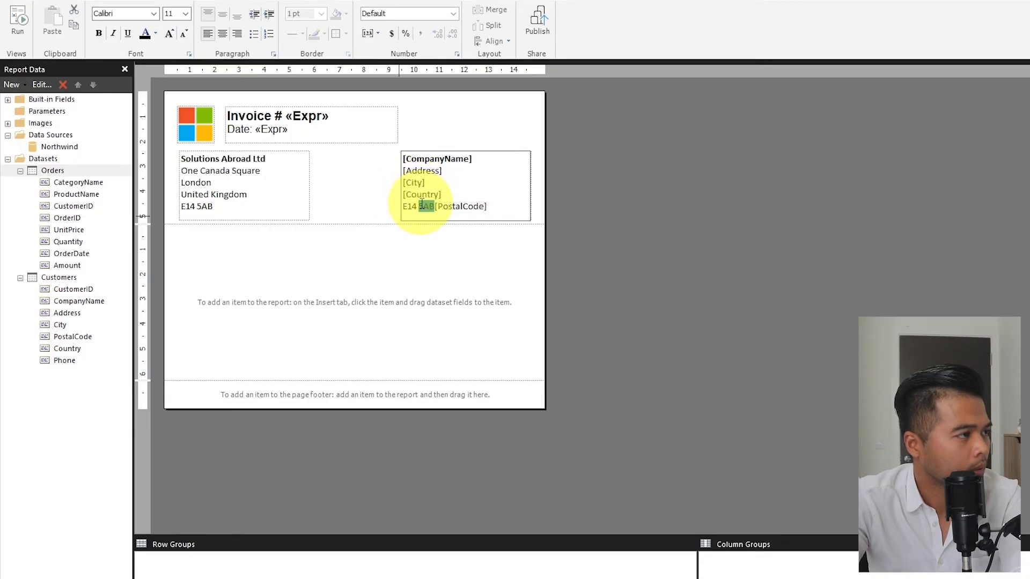
pyautogui.press('BackSpace')
pyautogui.press('BackSpace')
pyautogui.press('BackSpace')
pyautogui.press('BackSpace')
pyautogui.press('BackSpace')
pyautogui.click(495, 116)
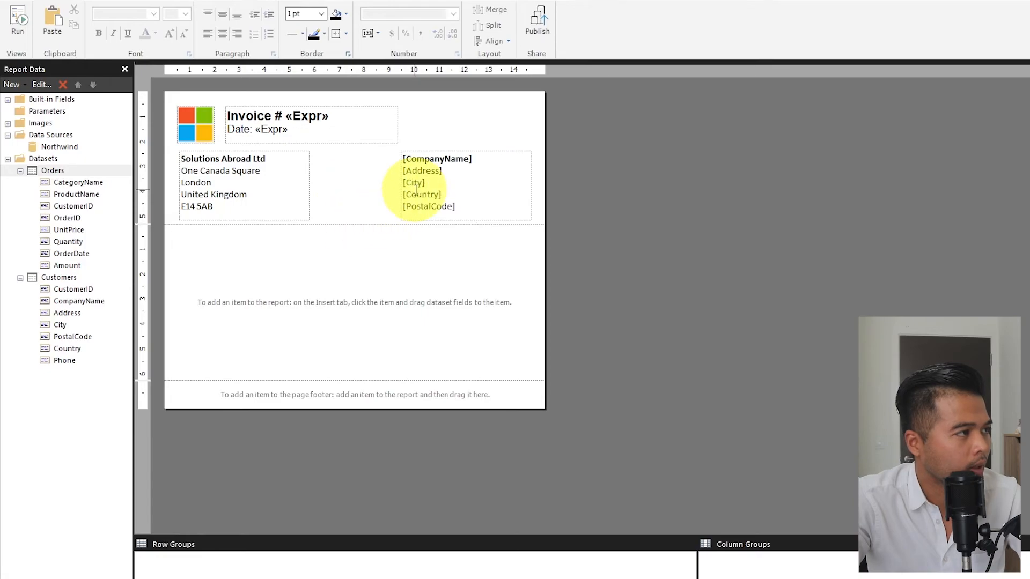
# Step: Summarize the CompanyName and Address placeholders in the customer text box by First
pyautogui.doubleClick(447, 157)
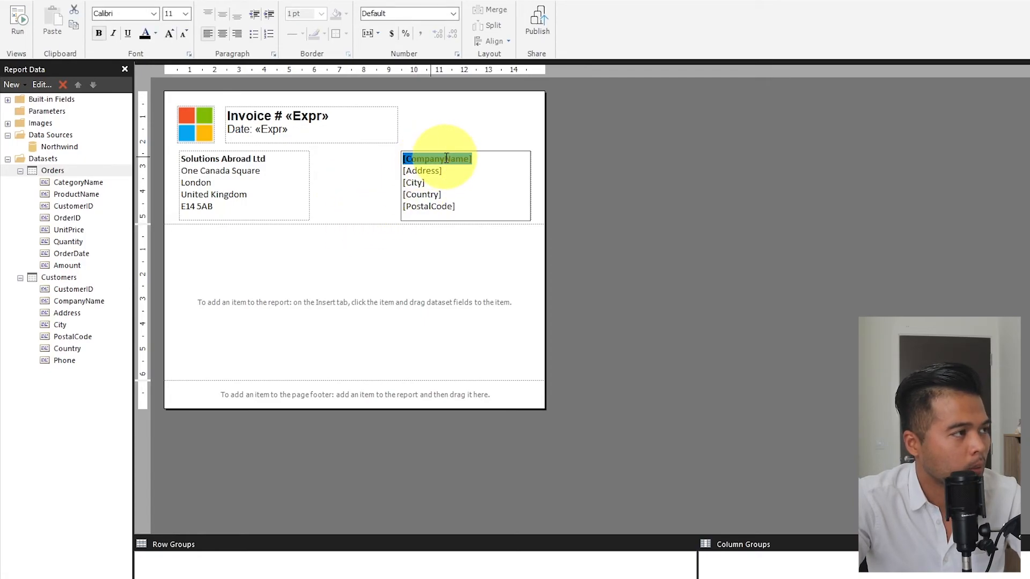
pyautogui.rightClick(446, 159)
pyautogui.moveTo(520, 238)
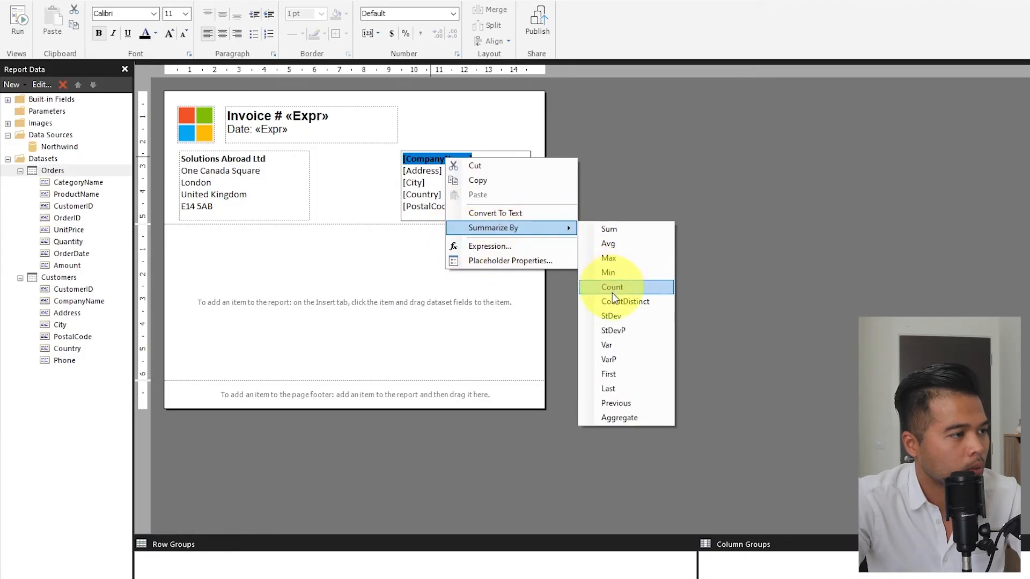
pyautogui.click(625, 374)
pyautogui.rightClick(429, 171)
pyautogui.moveTo(512, 242)
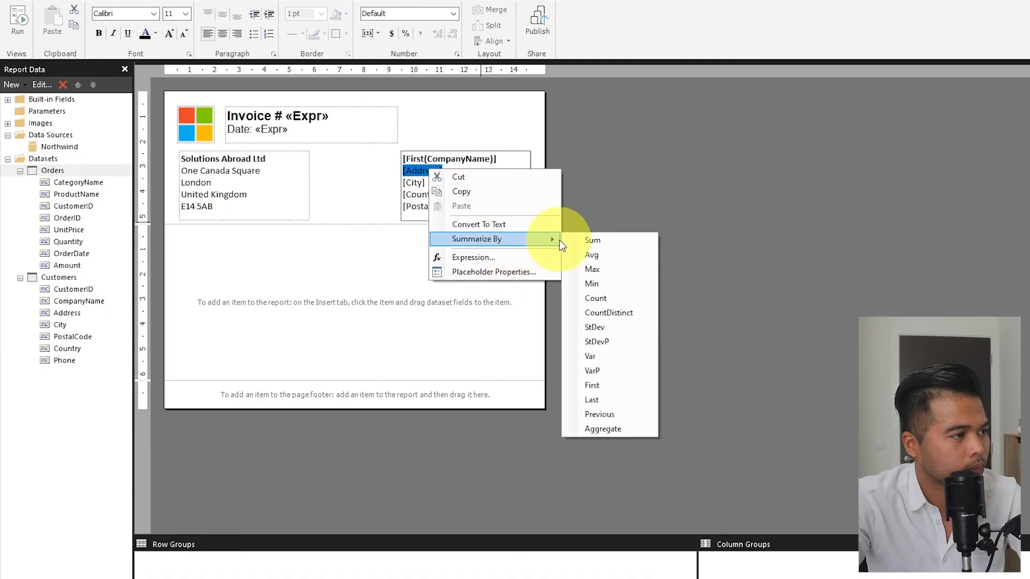
pyautogui.click(622, 385)
# Step: Summarize the City, Country and PostalCode placeholders in the customer text box by First
pyautogui.rightClick(412, 185)
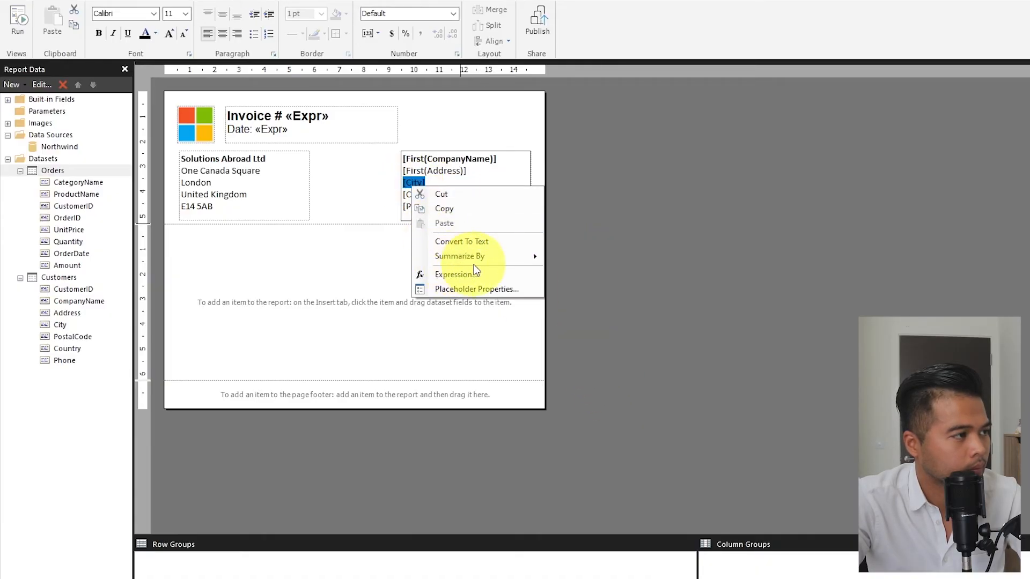
pyautogui.moveTo(484, 260)
pyautogui.click(580, 402)
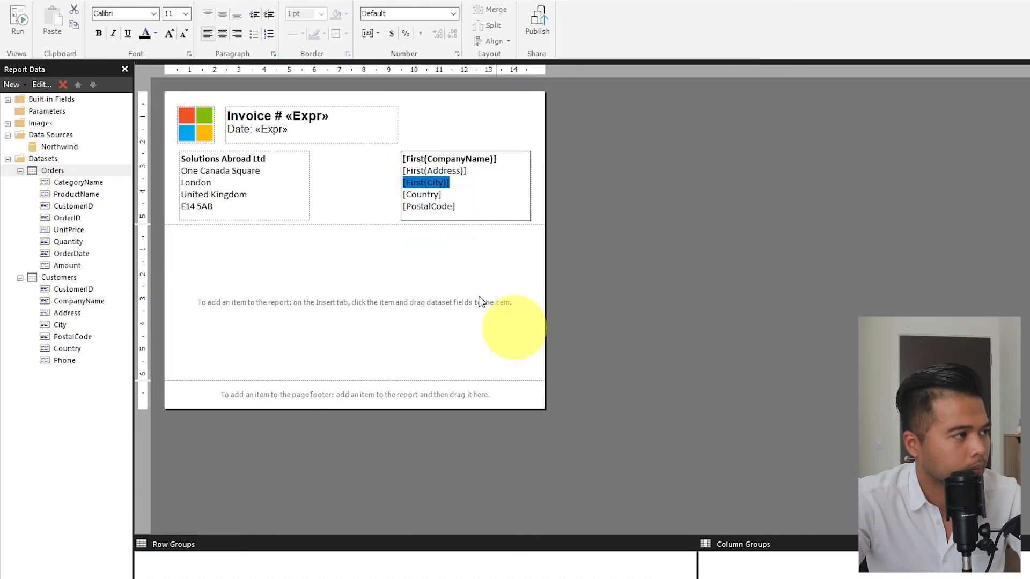
pyautogui.rightClick(424, 194)
pyautogui.moveTo(536, 266)
pyautogui.click(587, 409)
pyautogui.rightClick(435, 207)
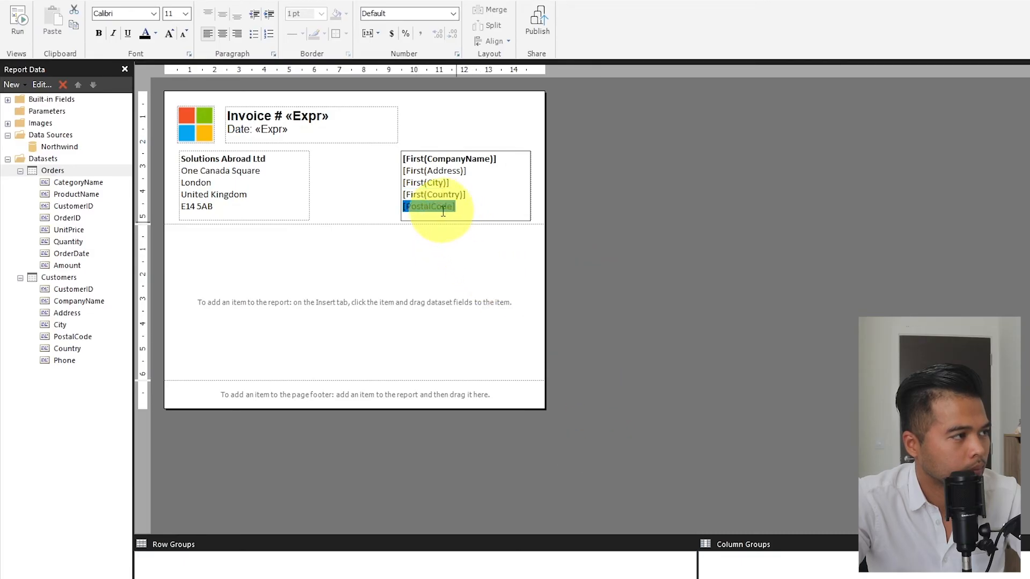
pyautogui.moveTo(516, 279)
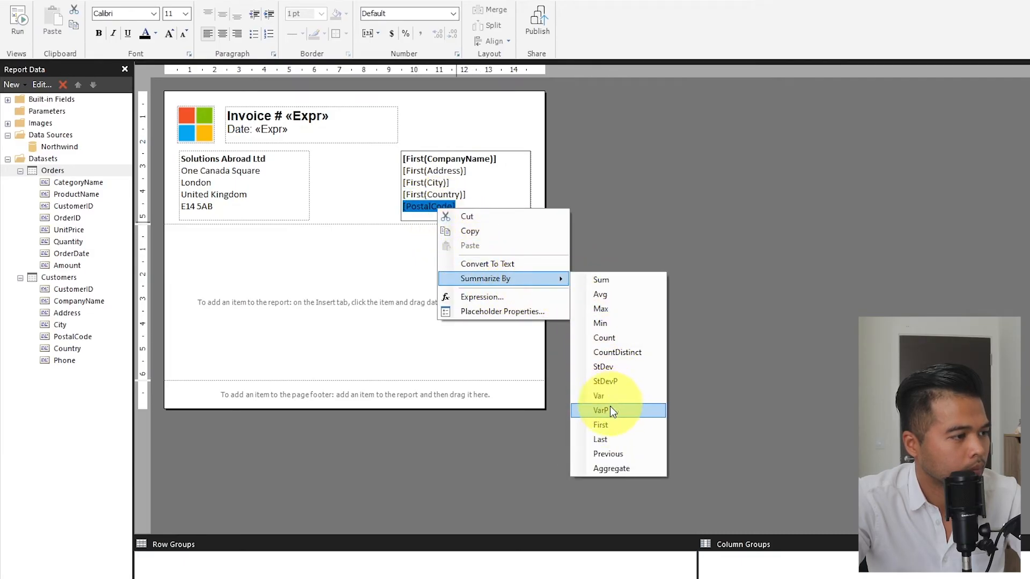
pyautogui.click(601, 424)
# Step: Set the company name placeholder's expression to =First(Fields!CompanyName.Value, "Customers")
pyautogui.click(439, 159)
pyautogui.rightClick(439, 159)
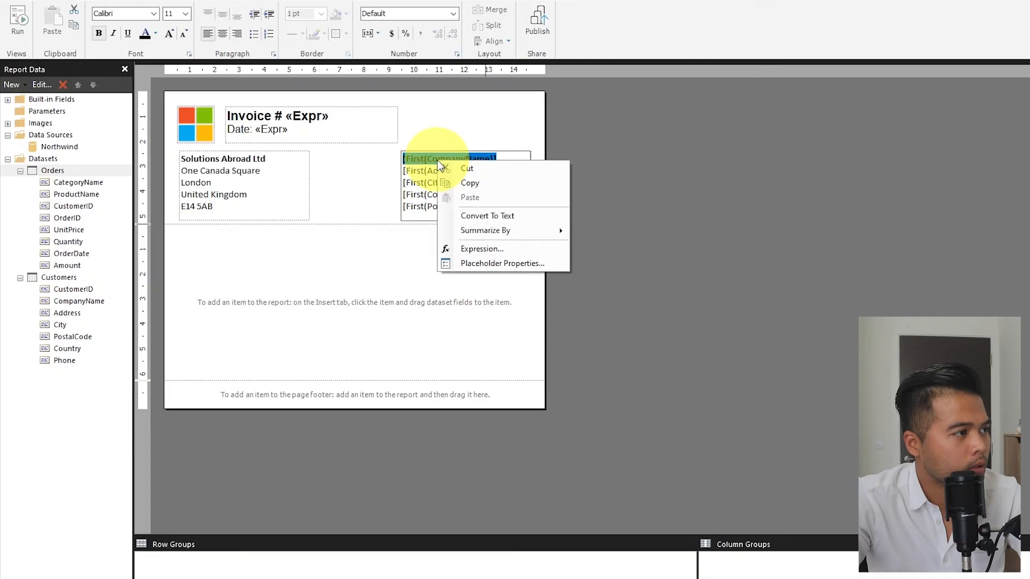
pyautogui.click(483, 253)
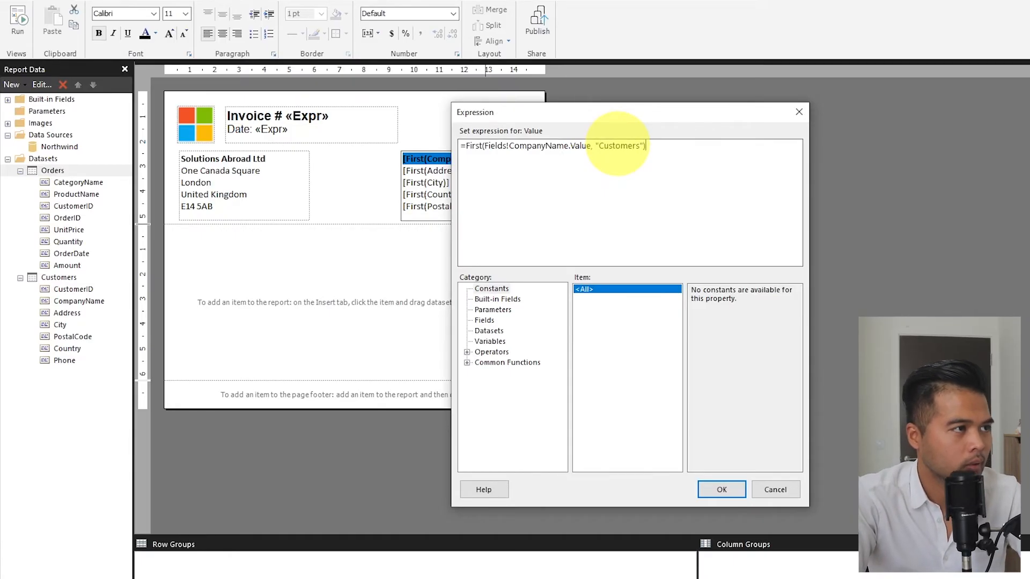
pyautogui.hotkey('ctrl', 'shift', 'Left')
pyautogui.hotkey('ctrl', 'shift', 'Left')
pyautogui.hotkey('ctrl', 'shift', 'Right')
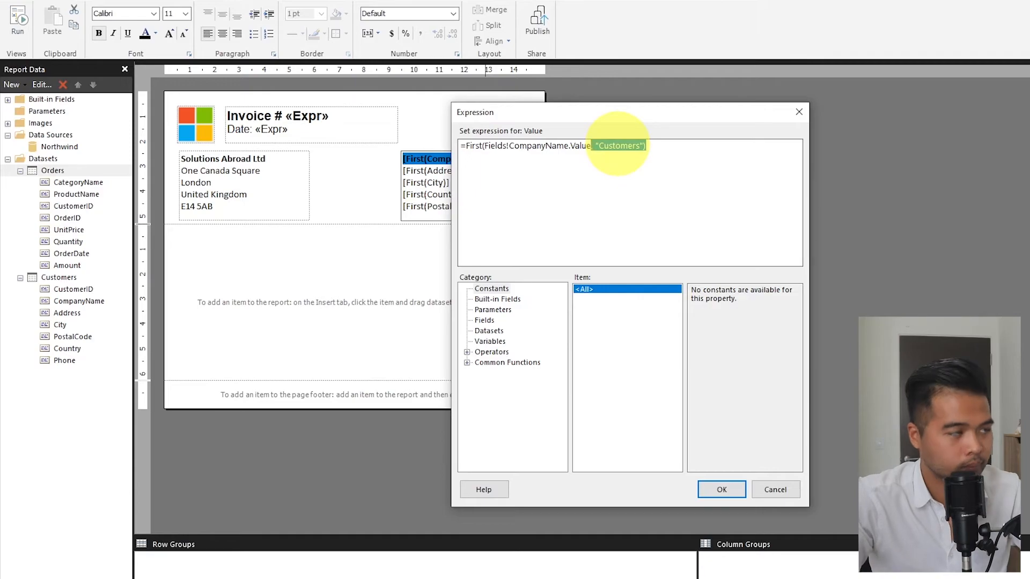
pyautogui.click(721, 488)
# Step: Add the "Customers" dataset scope to the First expressions of the Address and City placeholders
pyautogui.rightClick(452, 170)
pyautogui.click(496, 258)
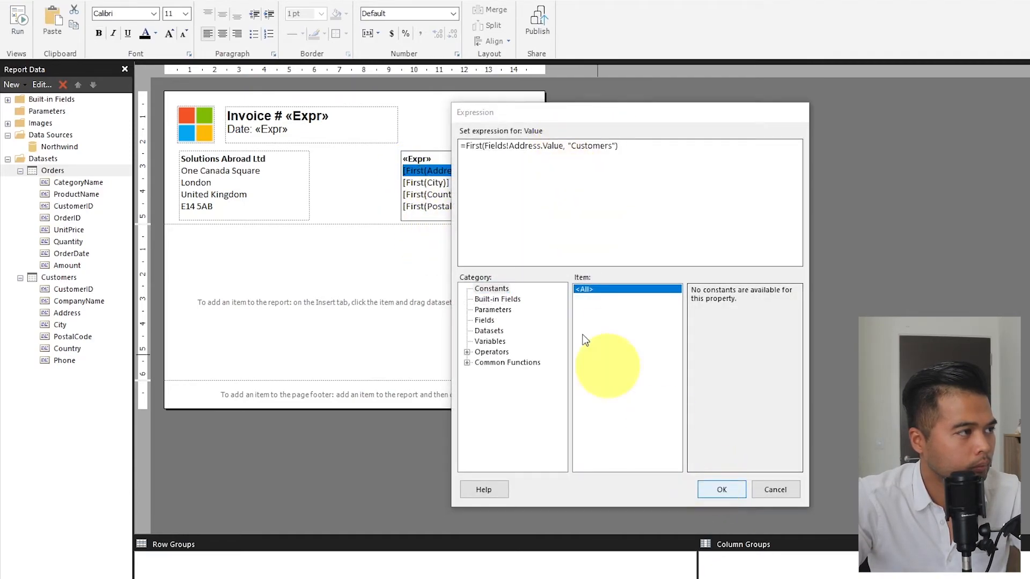
pyautogui.press('Return')
pyautogui.rightClick(441, 182)
pyautogui.click(480, 271)
pyautogui.click(545, 146)
pyautogui.write(', "Customers"')
pyautogui.click(722, 489)
# Step: Add the "Customers" scope to the First expressions of the Country and PostalCode placeholders, and preview the report
pyautogui.click(462, 194)
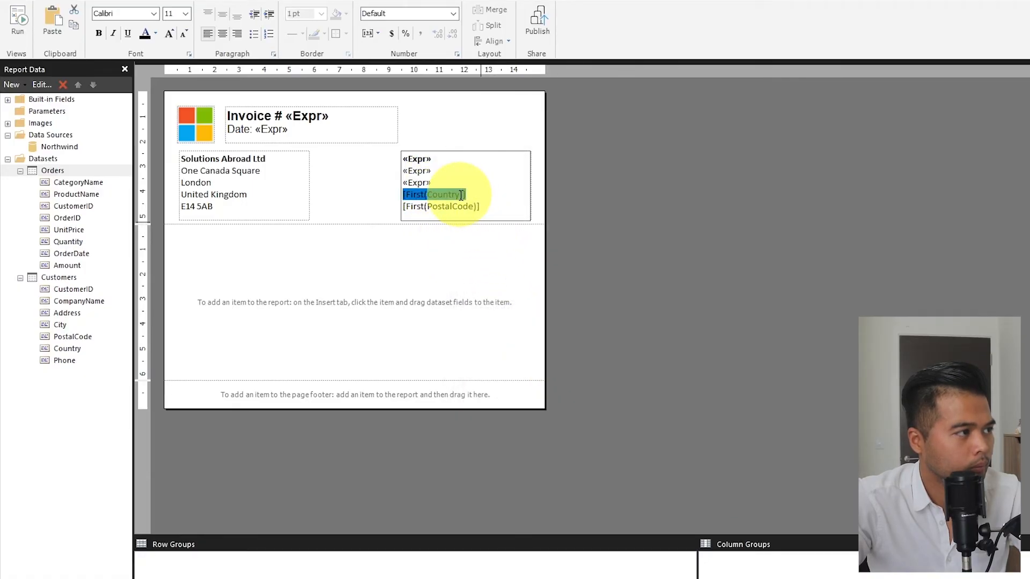
pyautogui.rightClick(461, 195)
pyautogui.click(488, 285)
pyautogui.click(559, 146)
pyautogui.write(', "Customers"')
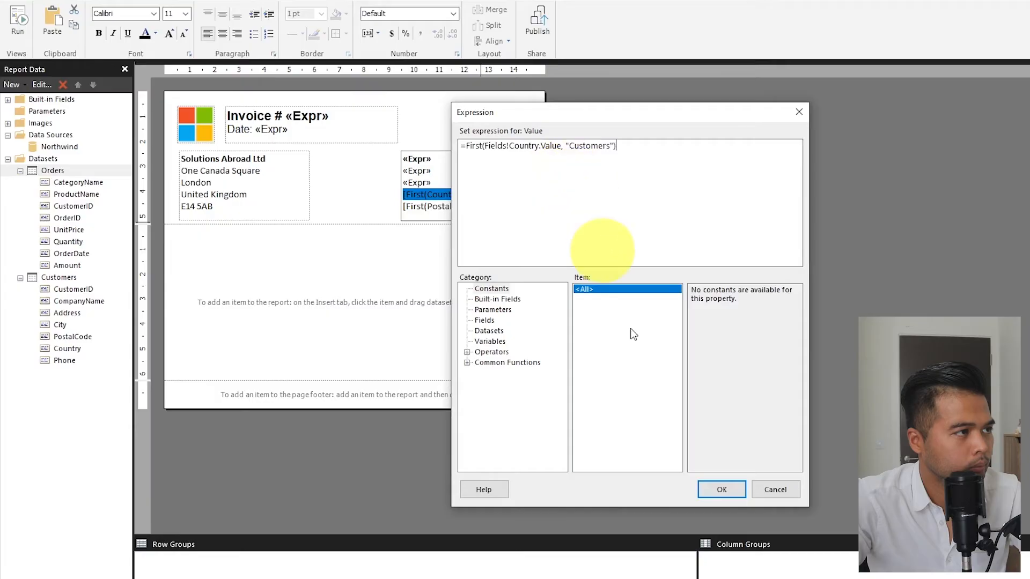
pyautogui.click(722, 489)
pyautogui.rightClick(453, 206)
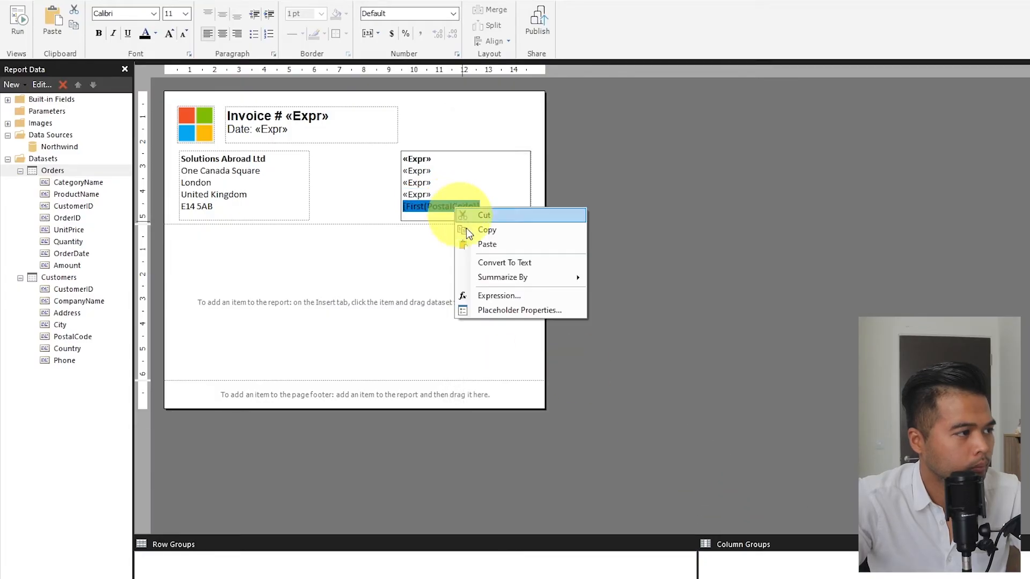
pyautogui.click(491, 296)
pyautogui.click(577, 145)
pyautogui.write(', "Customers"')
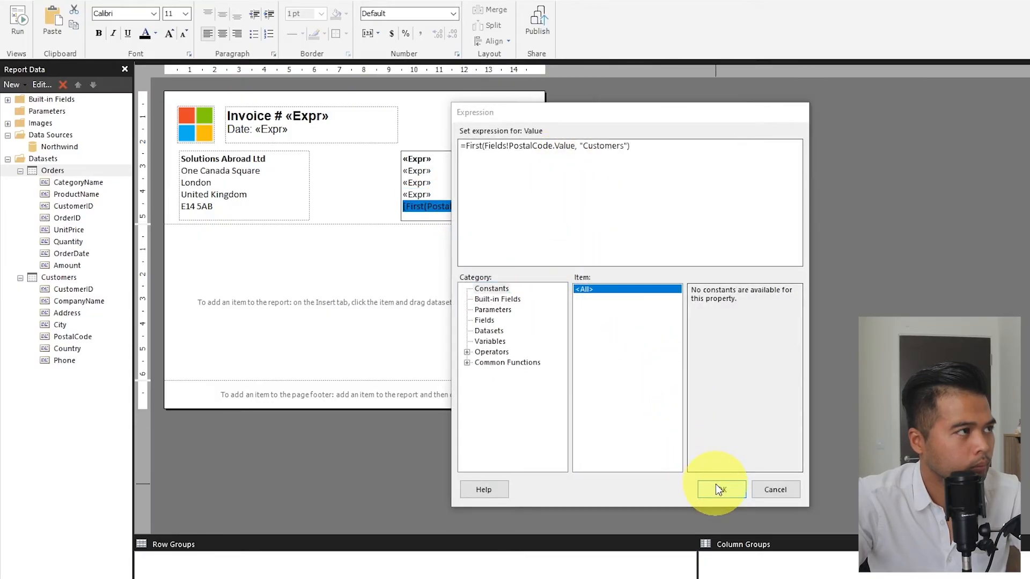
pyautogui.click(716, 489)
pyautogui.click(21, 18)
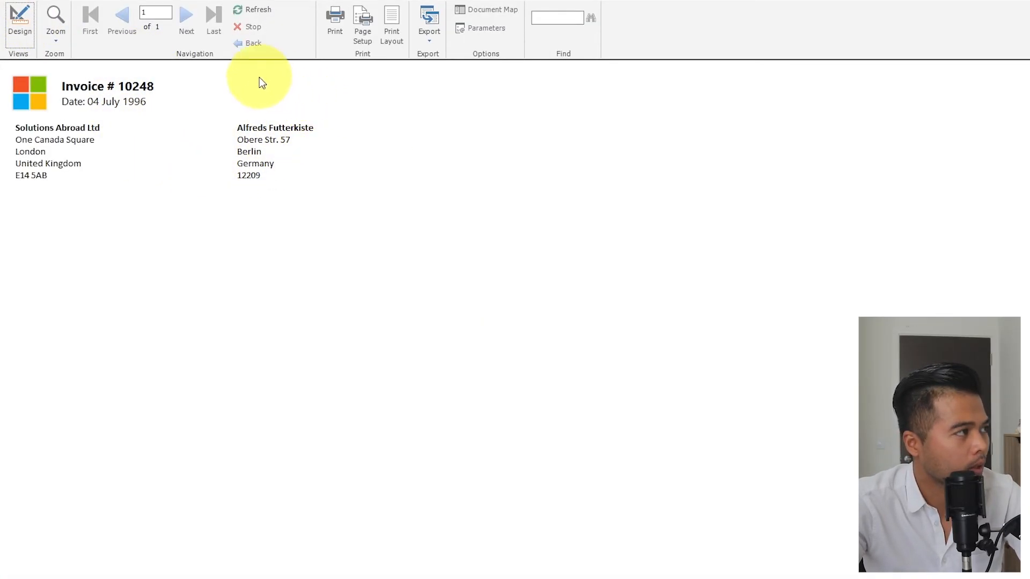
# Step: Return to the design view, widen the customer address text box to about 7 cm and shorten the report body to about 5.7 cm
pyautogui.click(31, 41)
pyautogui.click(435, 153)
pyautogui.moveTo(434, 153); pyautogui.dragTo(399, 153)
pyautogui.moveTo(495, 185); pyautogui.dragTo(538, 185)
pyautogui.click(437, 390)
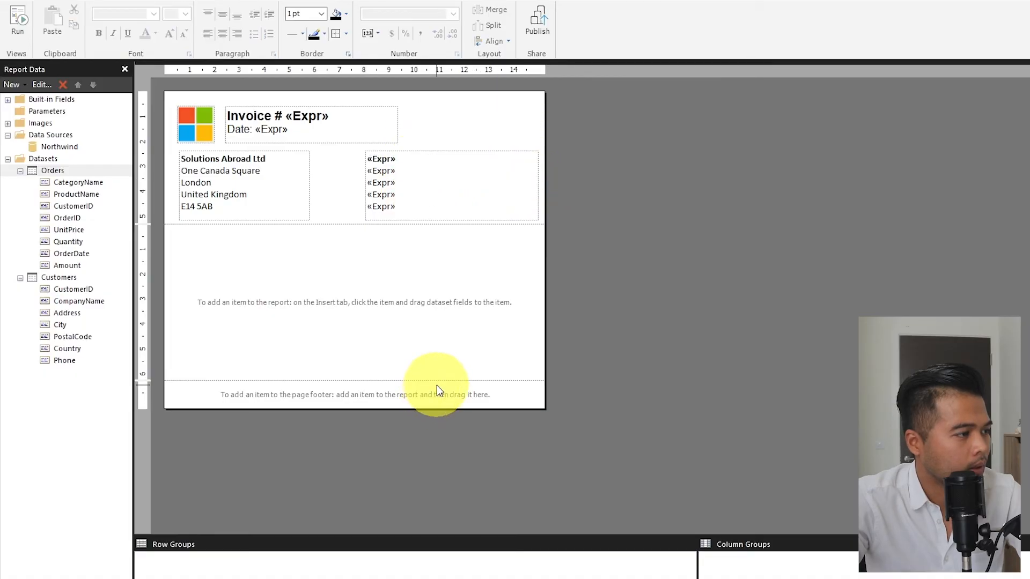
pyautogui.moveTo(438, 384); pyautogui.dragTo(451, 364)
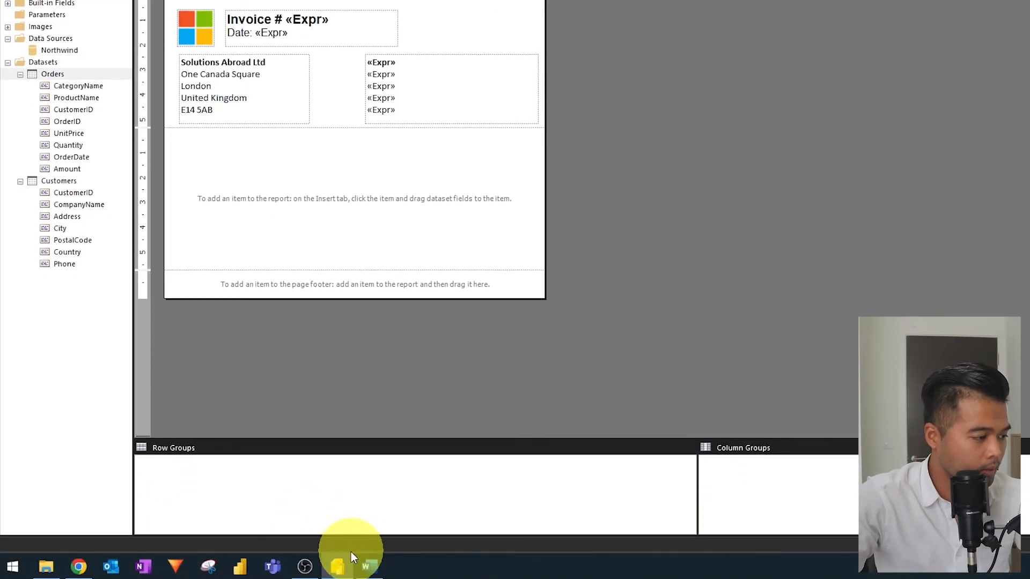
# Step: Switch to the Invoice Template Word document and copy the bank details block together with the "Thank you for your business!" line
pyautogui.click(369, 564)
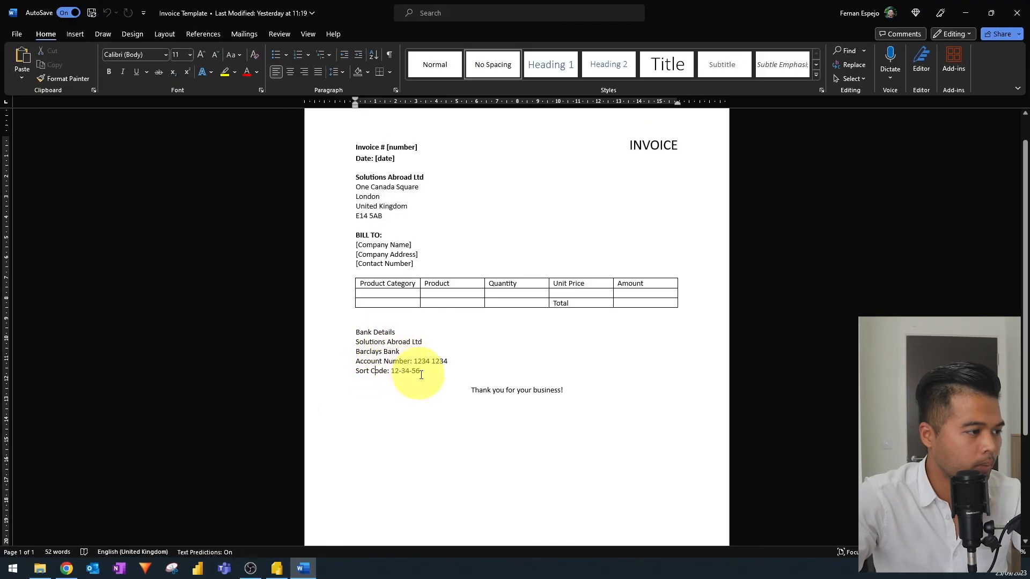
pyautogui.moveTo(421, 375); pyautogui.dragTo(356, 337)
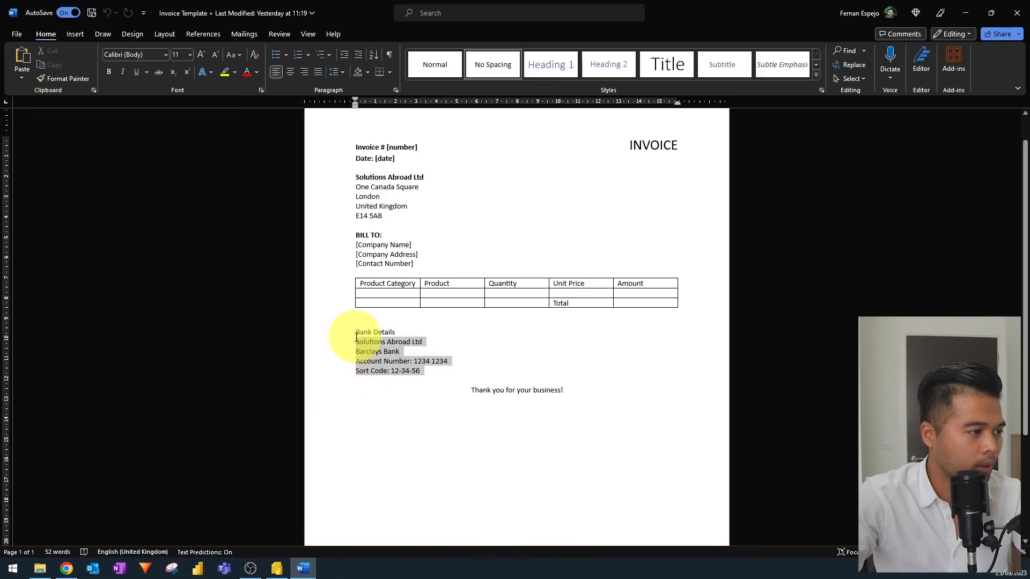
pyautogui.click(576, 387)
pyautogui.moveTo(577, 387); pyautogui.dragTo(324, 365)
# Step: Switch back to Power BI Report Builder, add a text box in the page footer and paste the bank details and thank-you line into it
pyautogui.hotkey('alt', 'Tab')
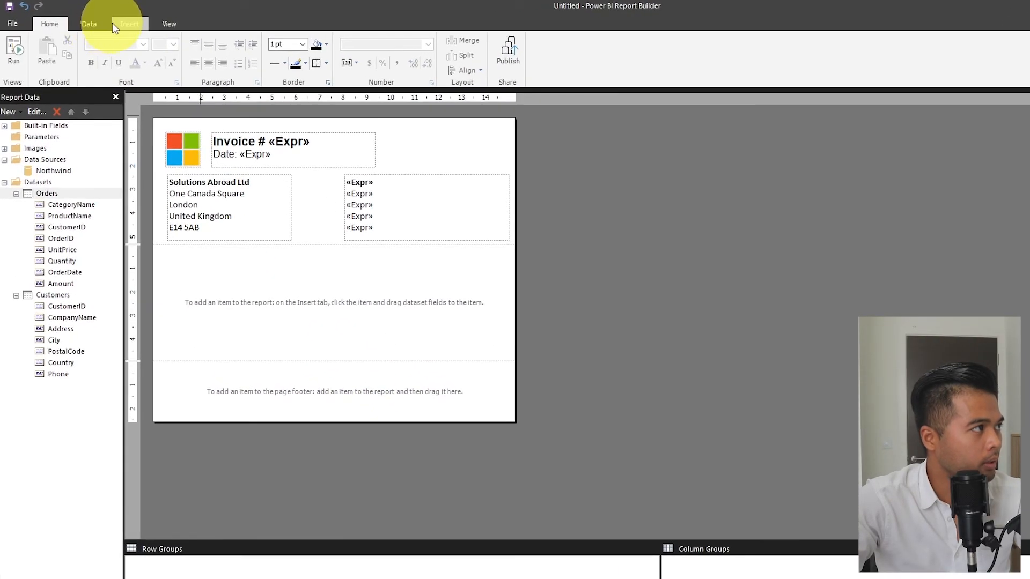
pyautogui.click(128, 24)
pyautogui.click(285, 54)
pyautogui.moveTo(211, 371); pyautogui.dragTo(491, 487)
pyautogui.write('Bank Details Solutions Abroad Ltd Barclays Bank Account Number: 12341234 Sort Code: 12-34-56  Thank you for your business!')
pyautogui.click(504, 398)
# Step: Extend the page footer, and stretch its text box across the page to about 14.5 cm wide
pyautogui.click(338, 411)
pyautogui.moveTo(340, 421); pyautogui.dragTo(345, 460)
pyautogui.moveTo(361, 371); pyautogui.dragTo(317, 372)
pyautogui.moveTo(425, 414); pyautogui.dragTo(510, 414)
# Step: Reduce the page footer to about 4.3 cm tall and the report body to about 3.8 cm tall
pyautogui.click(334, 490)
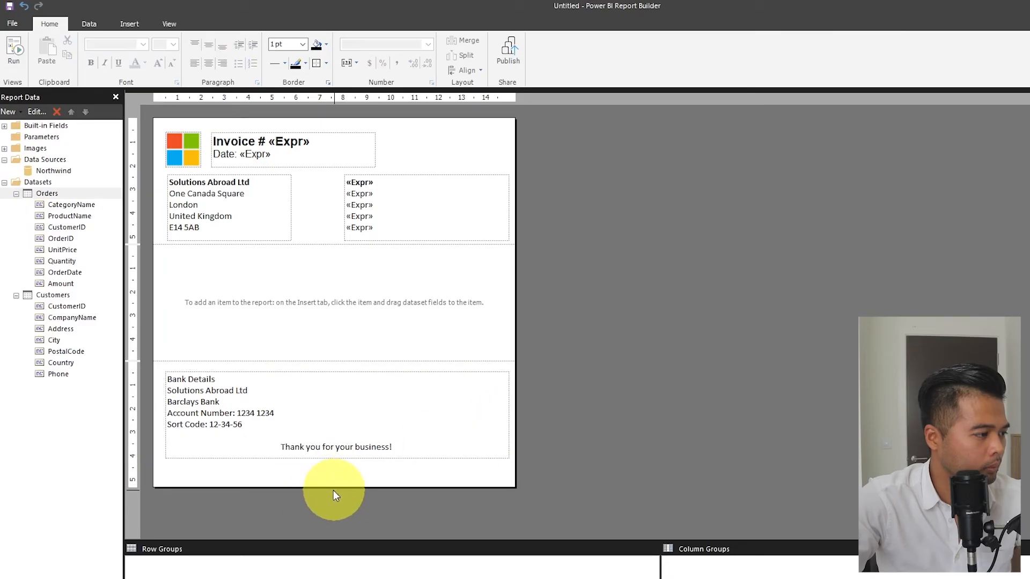
pyautogui.moveTo(338, 488); pyautogui.dragTo(367, 463)
pyautogui.moveTo(359, 362); pyautogui.dragTo(377, 340)
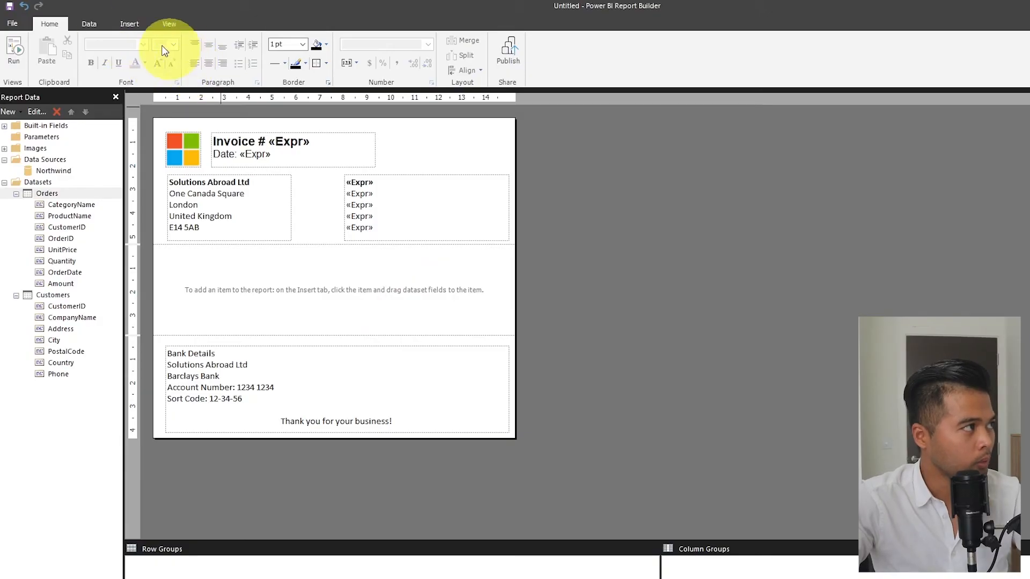
# Step: Start the Table Wizard for a new table and choose the Orders dataset as its source
pyautogui.click(129, 24)
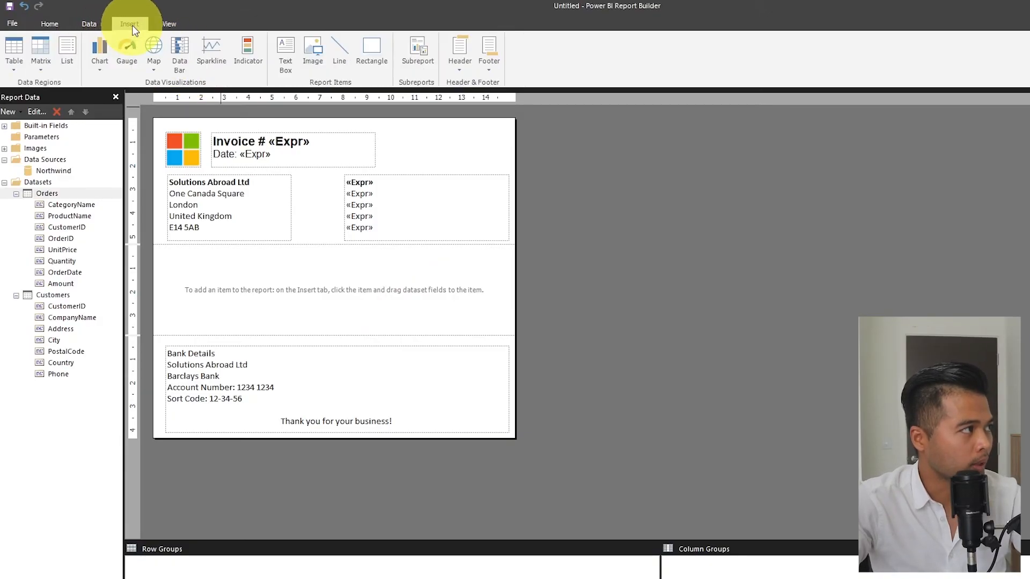
pyautogui.click(20, 68)
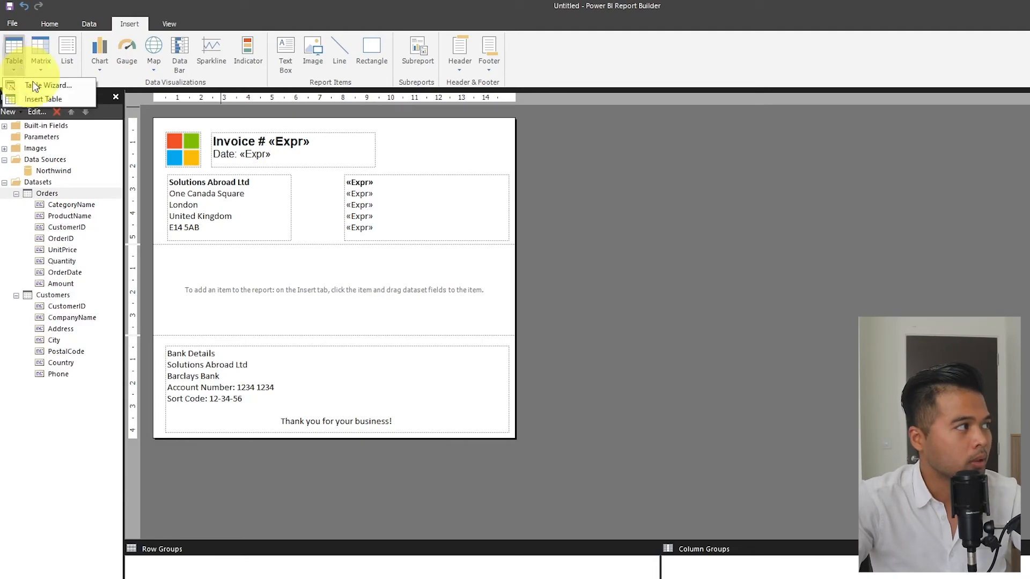
pyautogui.click(75, 88)
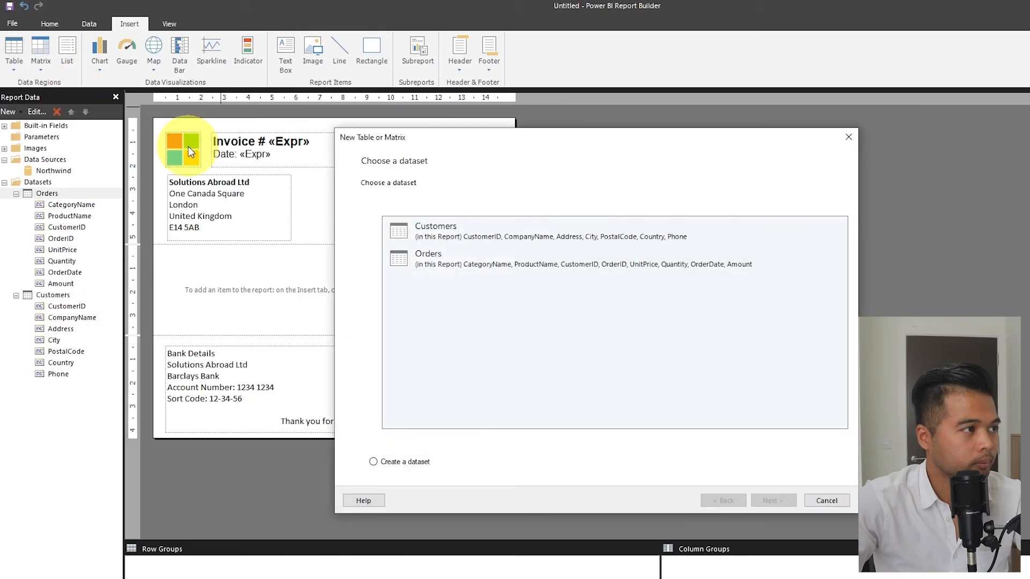
pyautogui.click(522, 265)
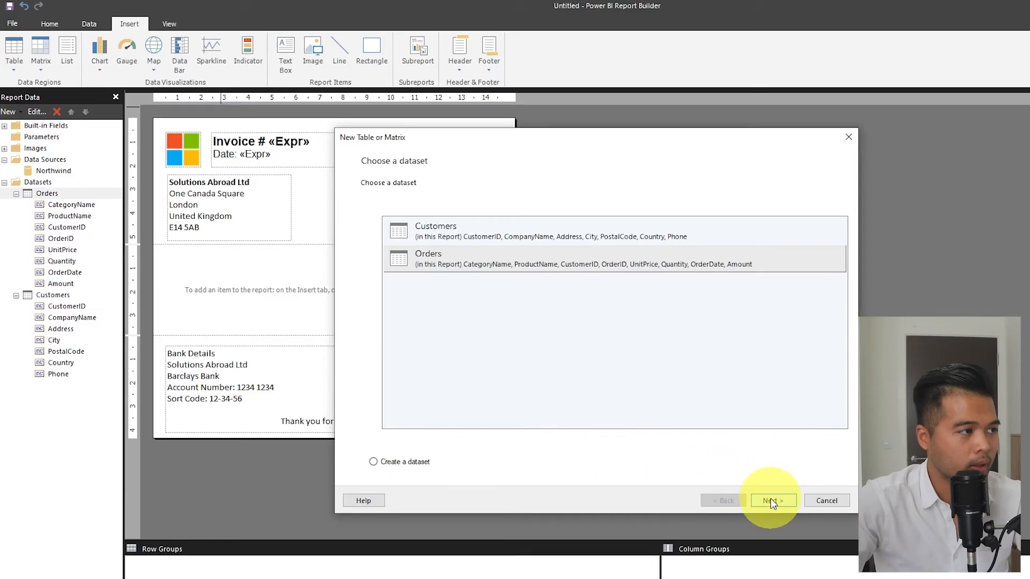
pyautogui.click(770, 501)
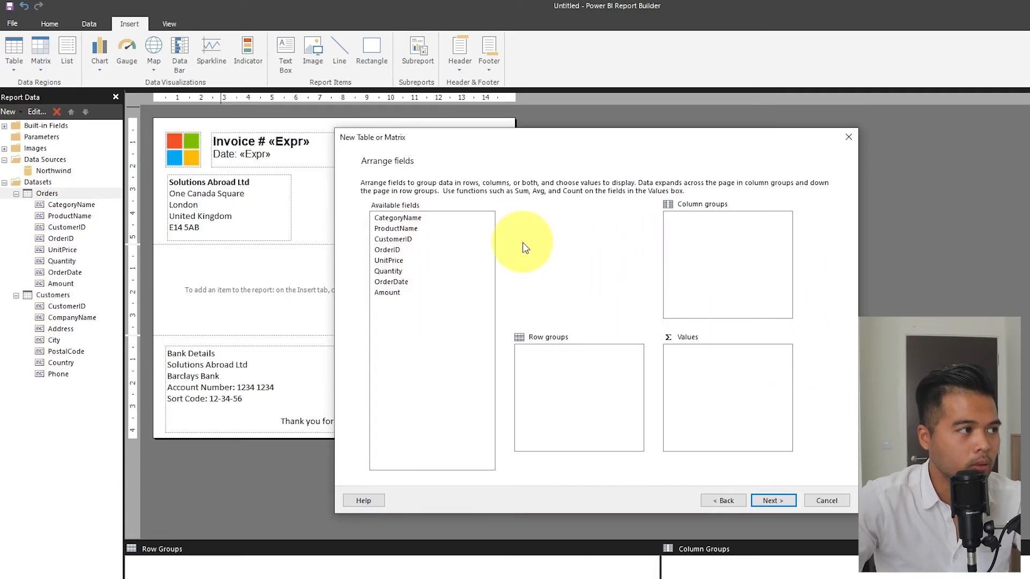
# Step: Group the table rows by CategoryName and add ProductName, UnitPrice, Quantity and Amount as values
pyautogui.moveTo(408, 218); pyautogui.dragTo(562, 402)
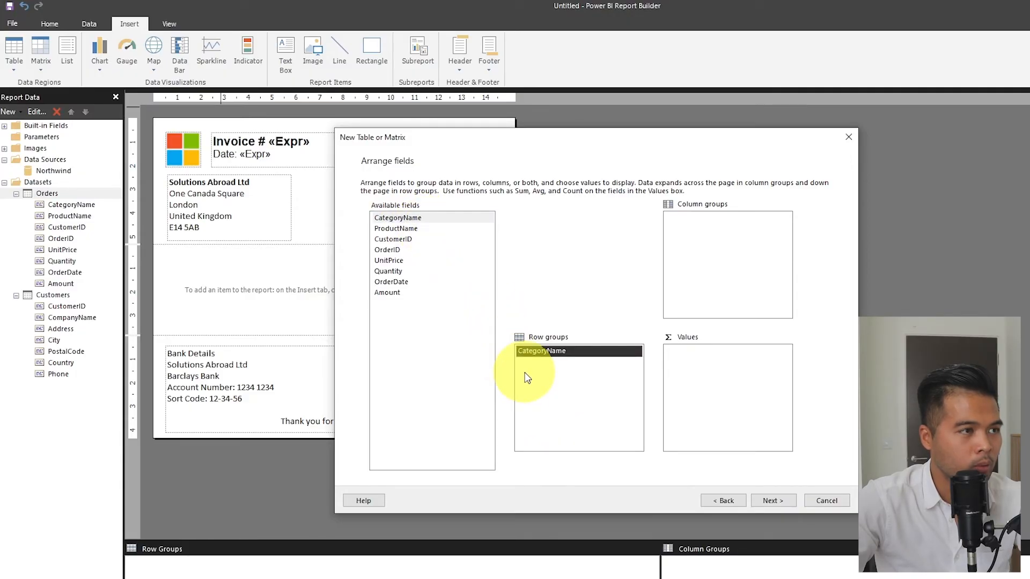
pyautogui.moveTo(408, 228); pyautogui.dragTo(713, 365)
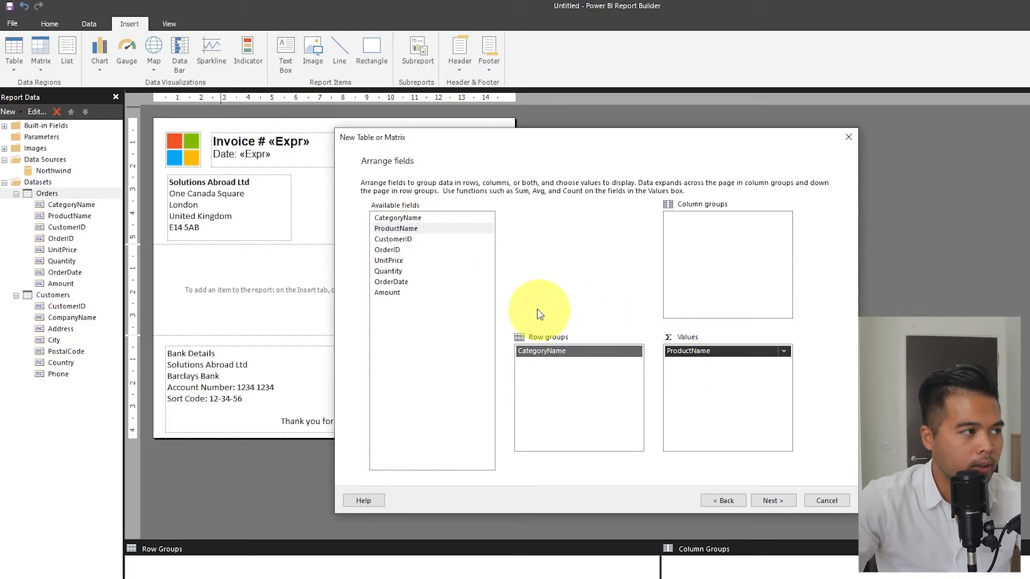
pyautogui.doubleClick(394, 261)
pyautogui.doubleClick(400, 272)
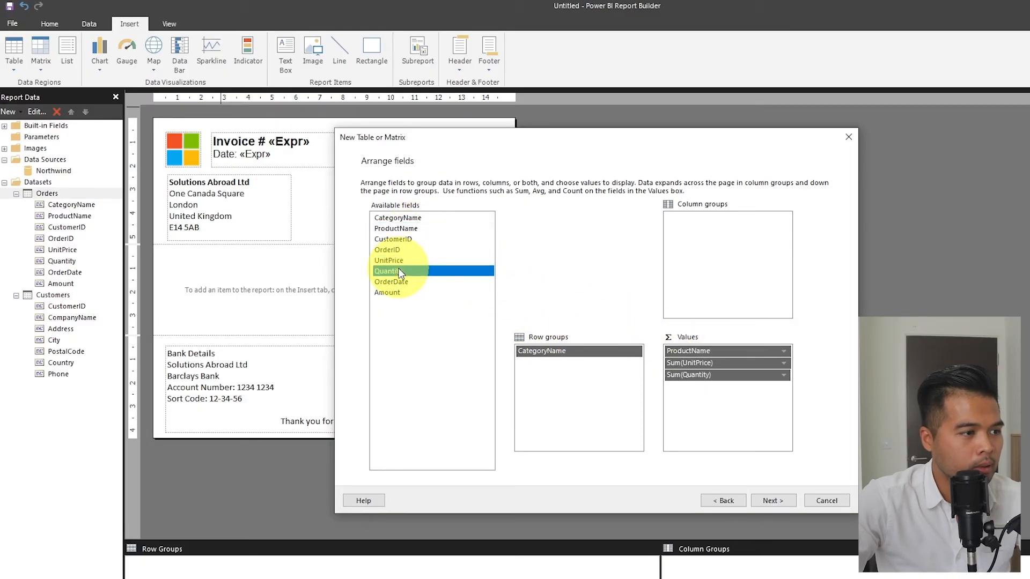
pyautogui.doubleClick(399, 294)
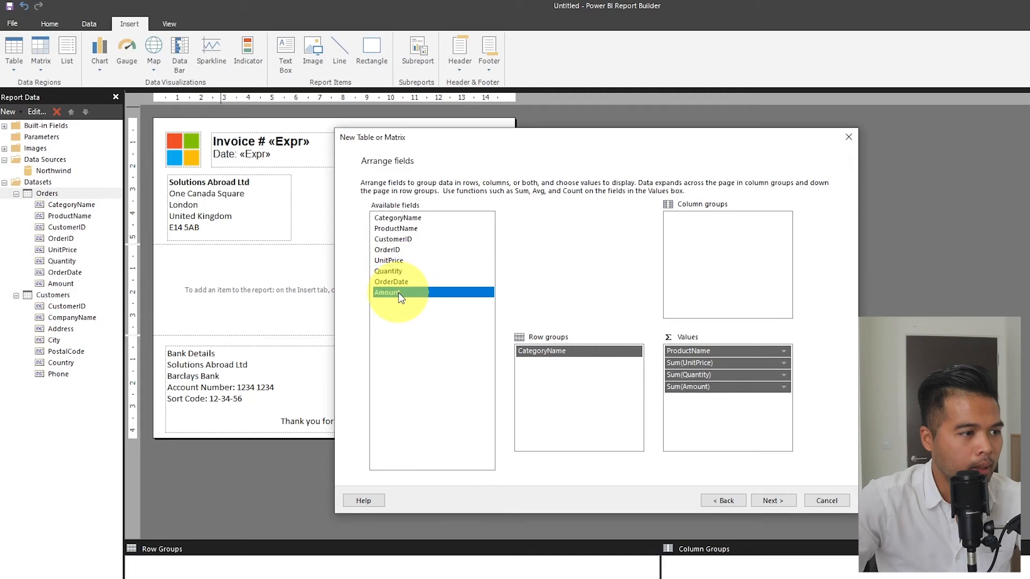
# Step: Finish the wizard with the blocked, subtotal-below layout, and stretch the table to the full page width and about 3.5 cm tall
pyautogui.click(766, 501)
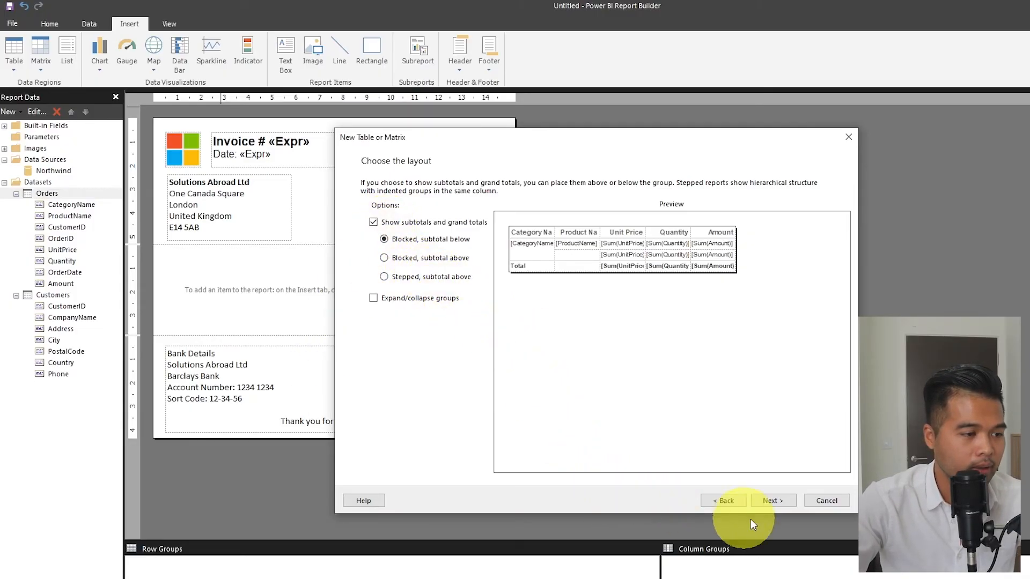
pyautogui.click(780, 509)
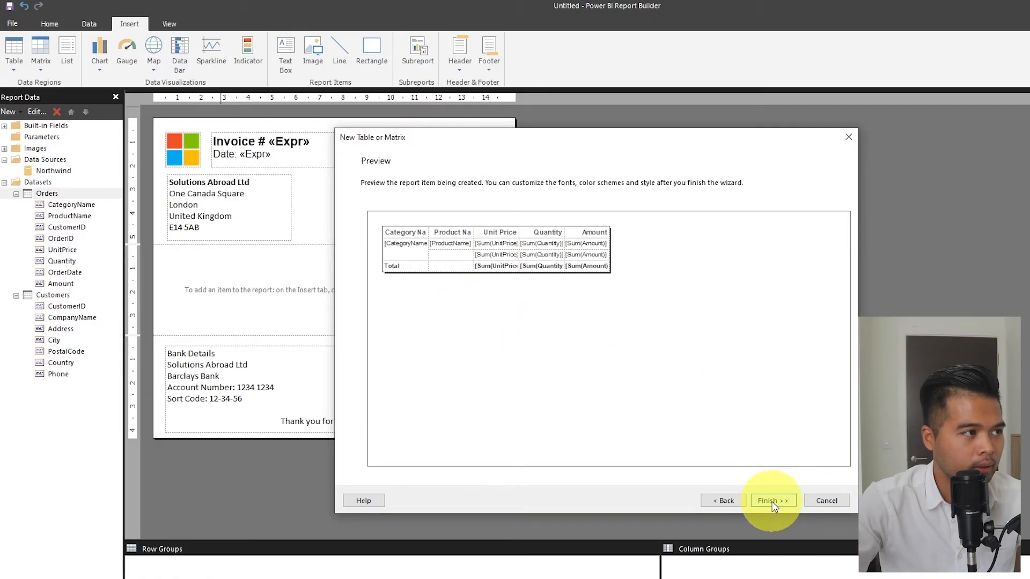
pyautogui.click(771, 501)
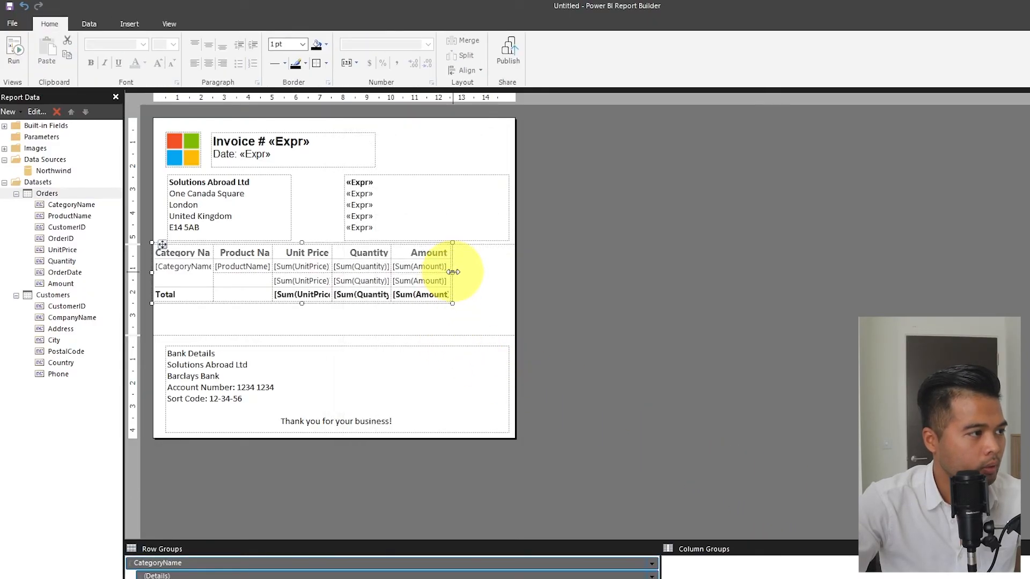
pyautogui.moveTo(472, 271); pyautogui.dragTo(516, 266)
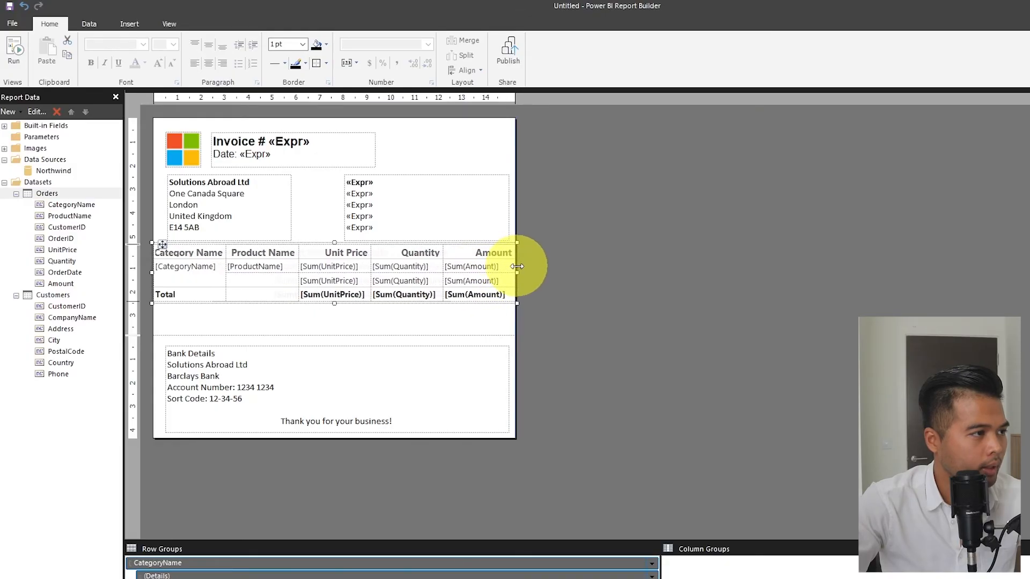
pyautogui.moveTo(333, 303); pyautogui.dragTo(335, 331)
# Step: Run the report to check the table's rows, page flow and number formats, and return to the design view
pyautogui.click(14, 57)
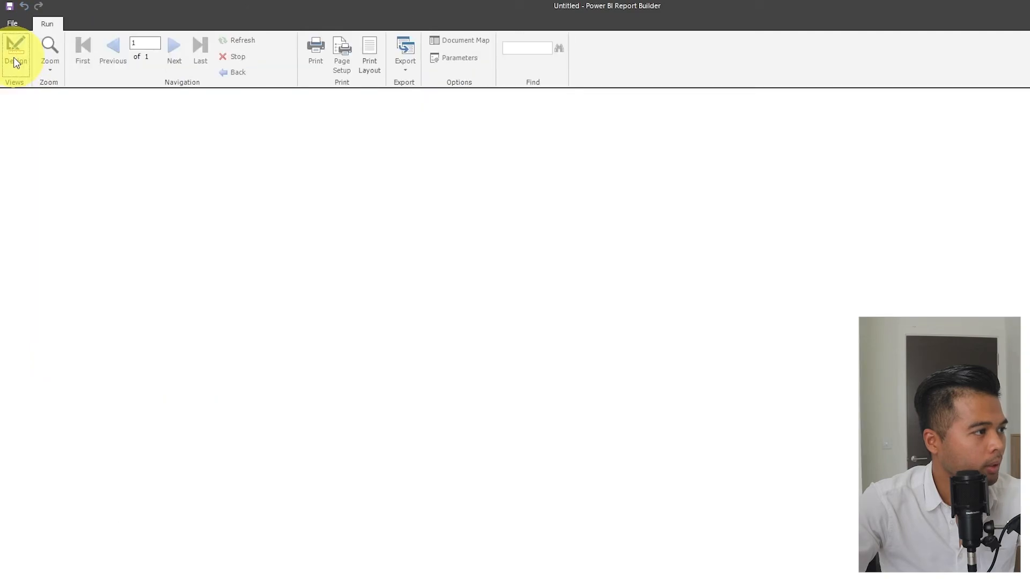
pyautogui.scroll(-6, 287, 317)
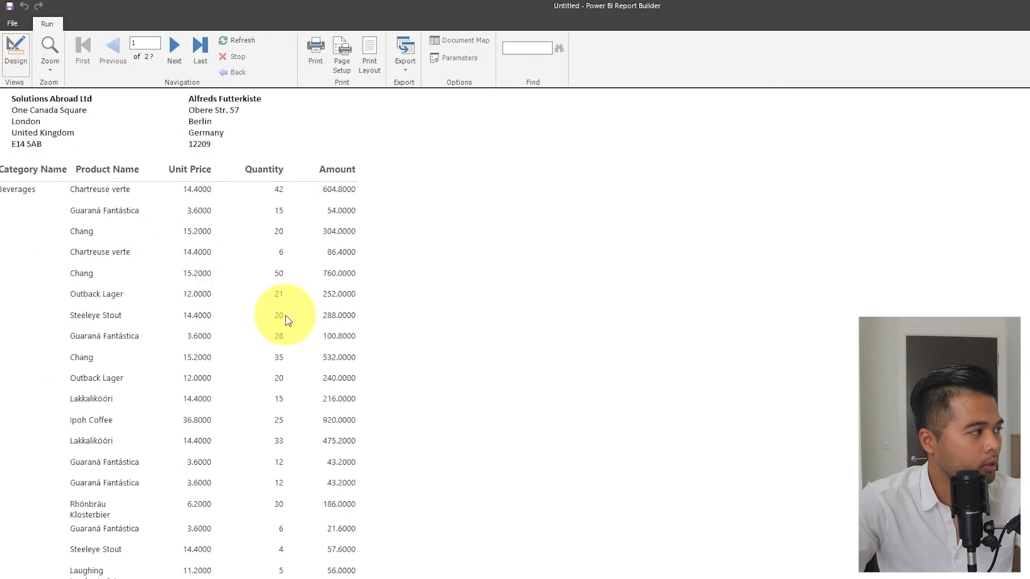
pyautogui.scroll(6, 287, 320)
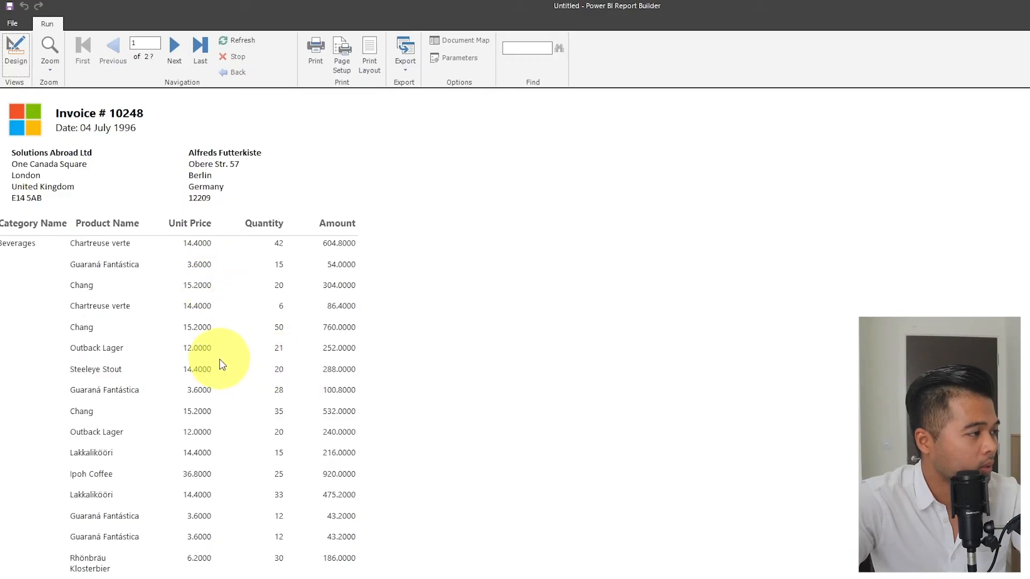
pyautogui.scroll(-15, 220, 359)
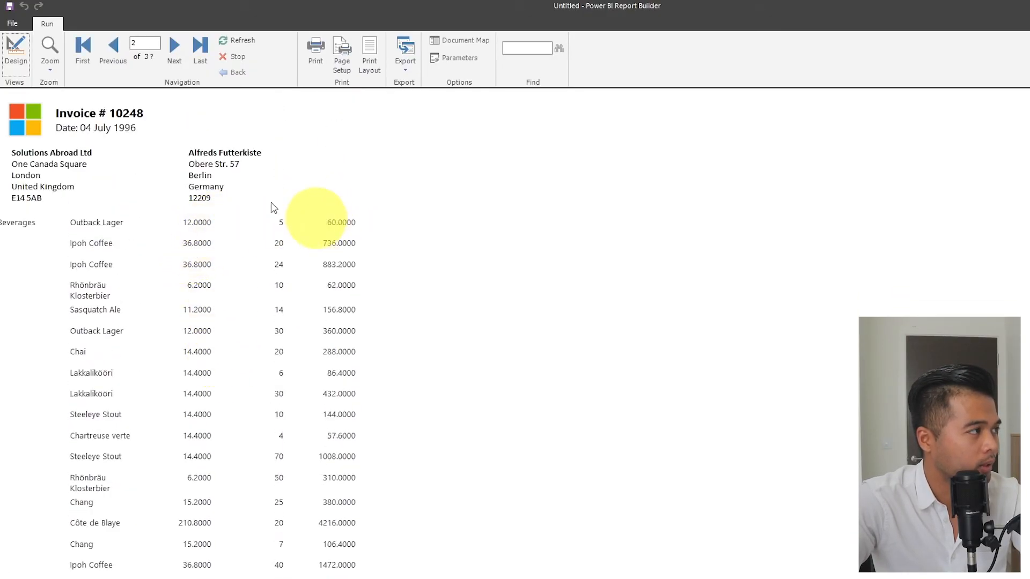
pyautogui.click(15, 51)
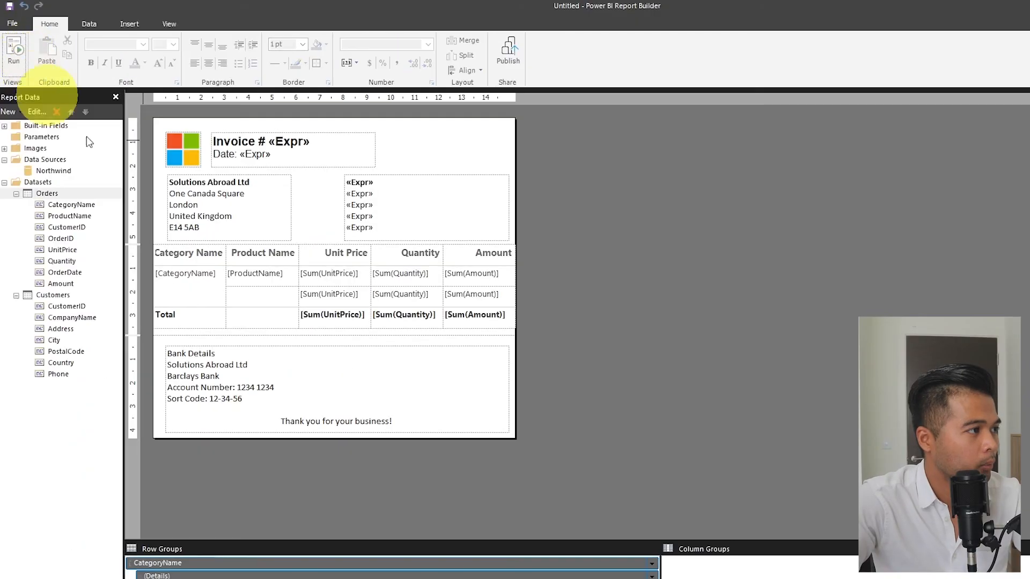
pyautogui.doubleClick(338, 274)
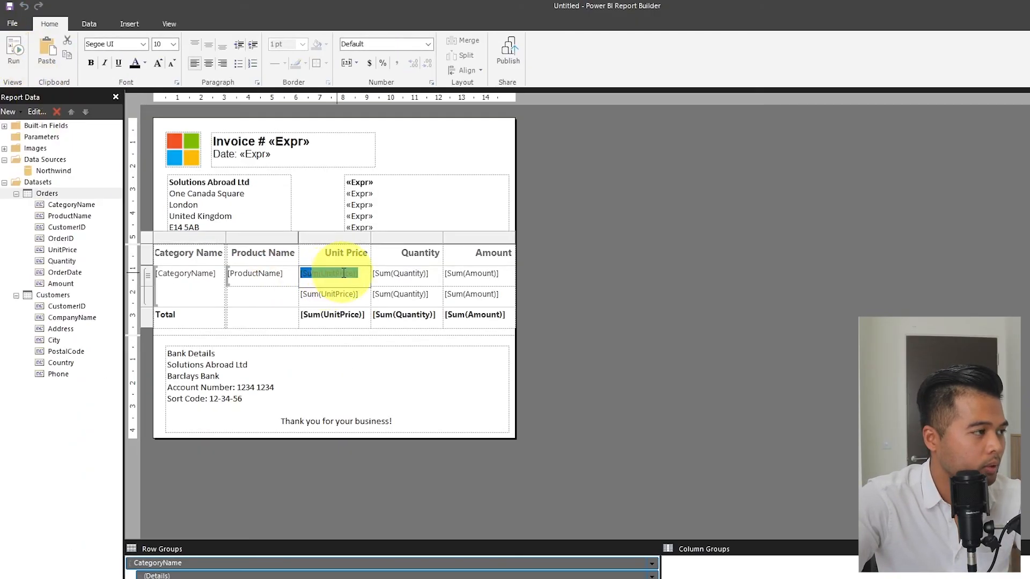
pyautogui.click(12, 49)
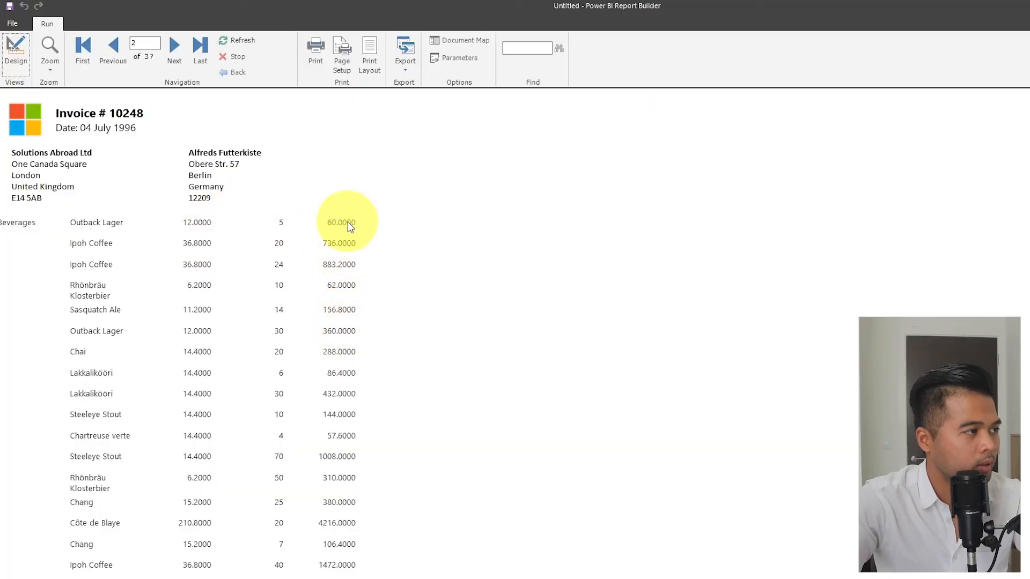
pyautogui.click(11, 49)
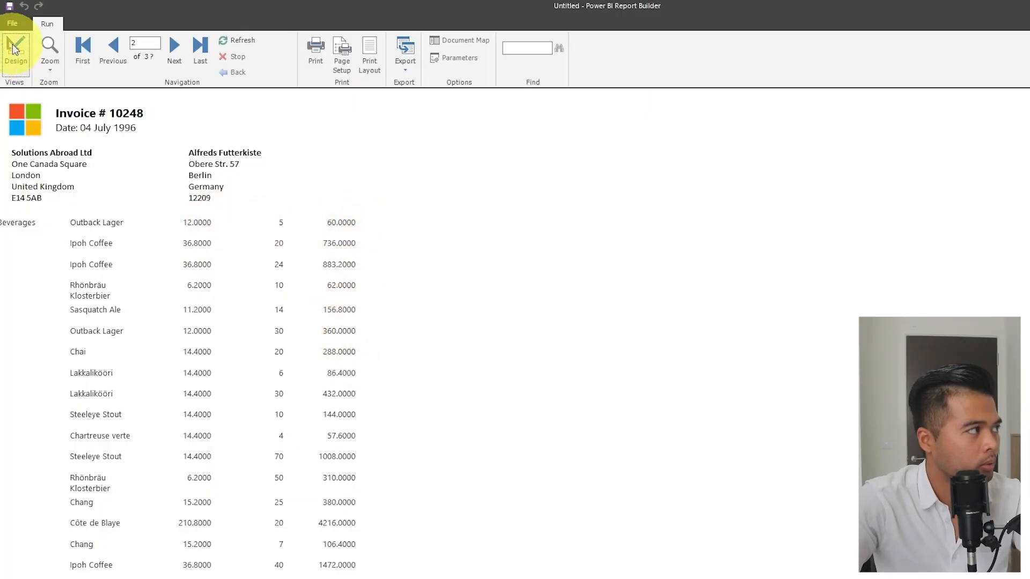
# Step: Format the Unit Price detail value as Currency in £ English (United Kingdom) with 2 decimal places and a 1000 separator
pyautogui.doubleClick(345, 273)
pyautogui.rightClick(349, 271)
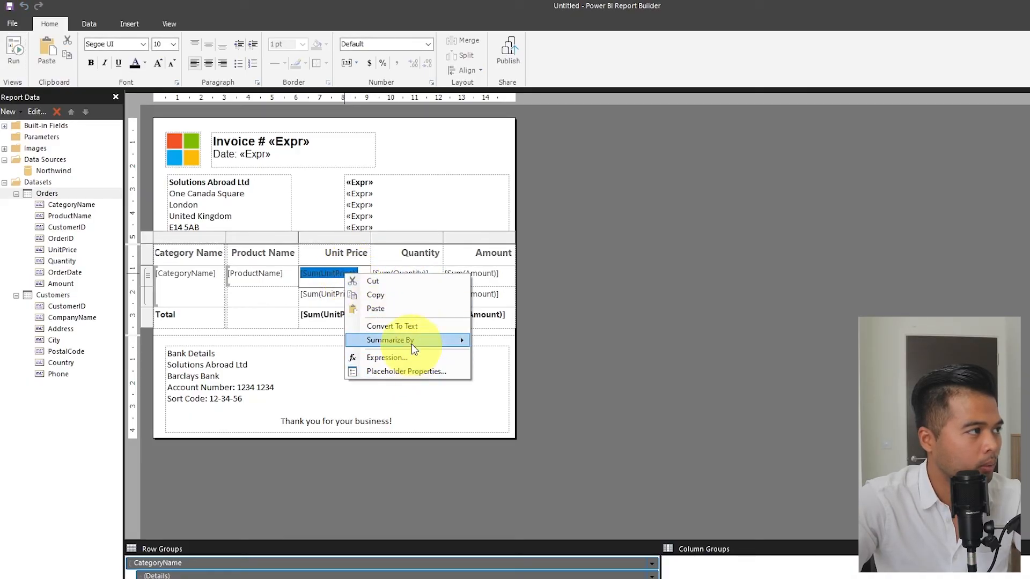
pyautogui.click(419, 371)
pyautogui.click(445, 204)
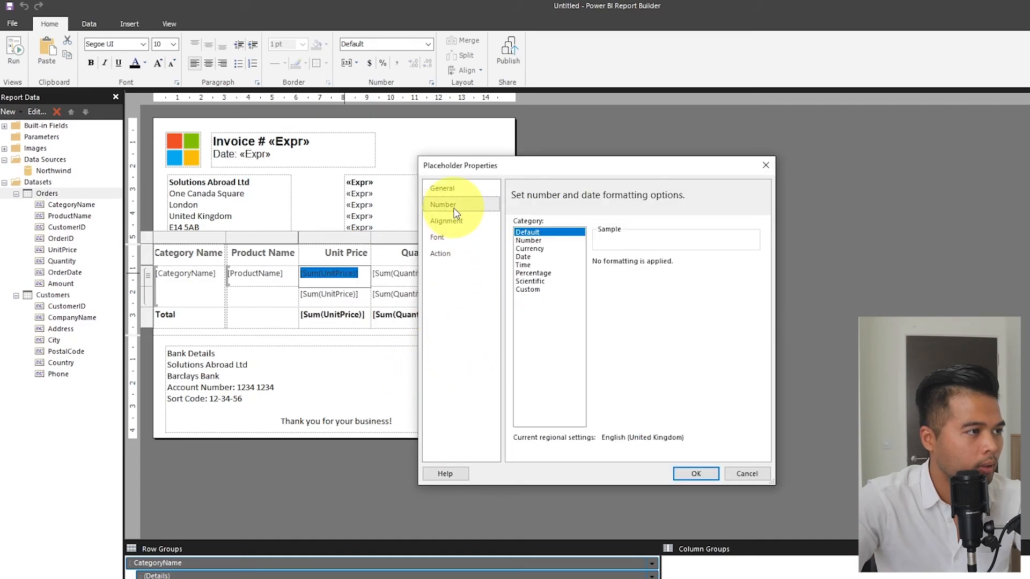
pyautogui.click(533, 249)
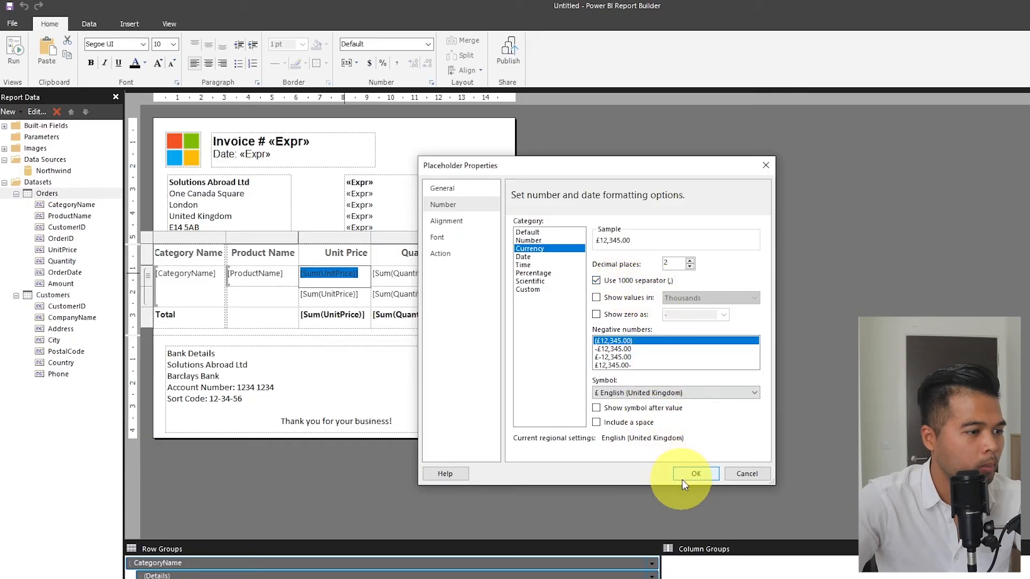
pyautogui.click(696, 474)
# Step: Format the Unit Price value in the category subtotal row as £ Currency with 2 decimal places and a 1000 separator
pyautogui.click(345, 291)
pyautogui.rightClick(346, 291)
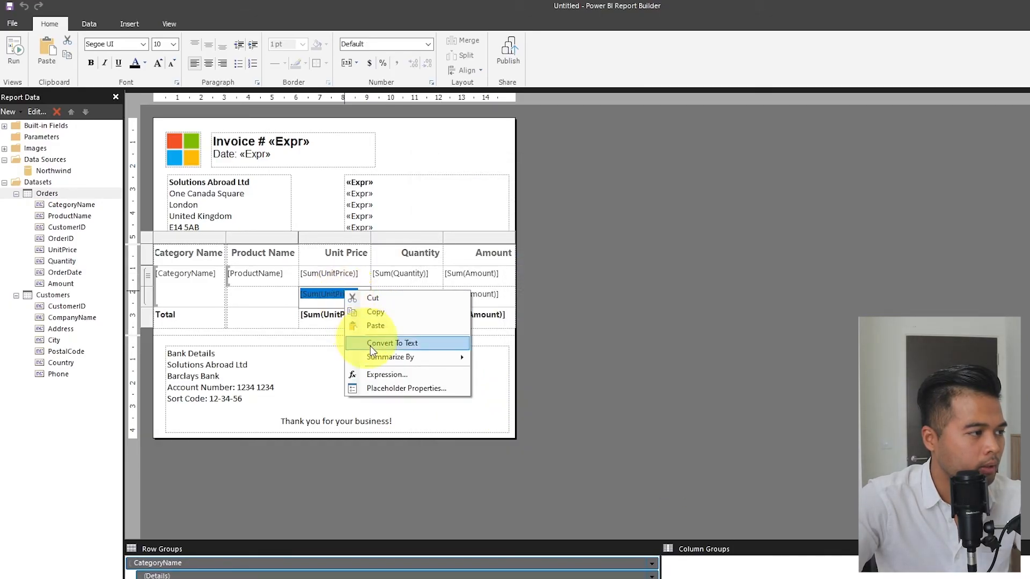
pyautogui.click(440, 385)
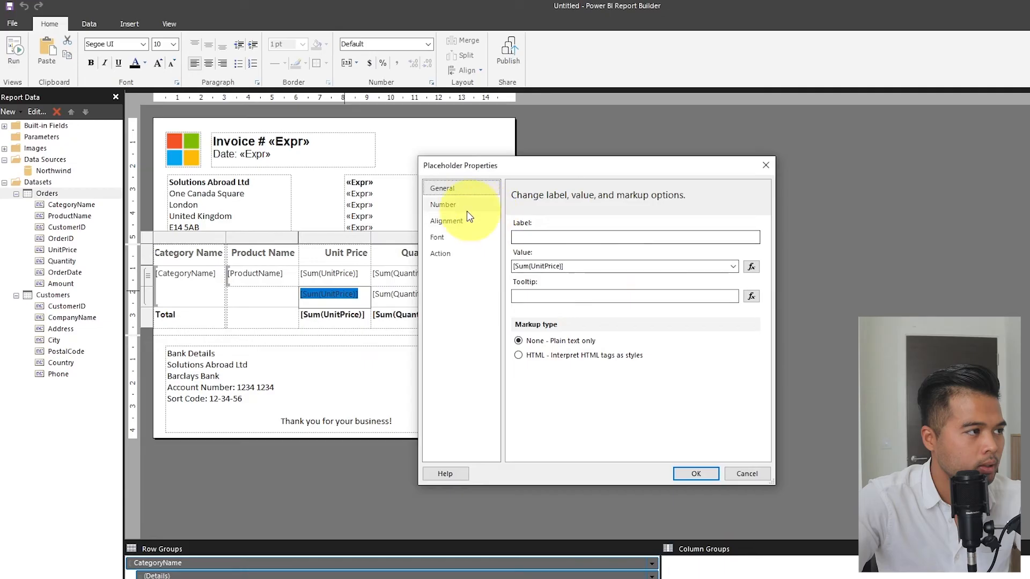
pyautogui.click(467, 208)
pyautogui.click(529, 248)
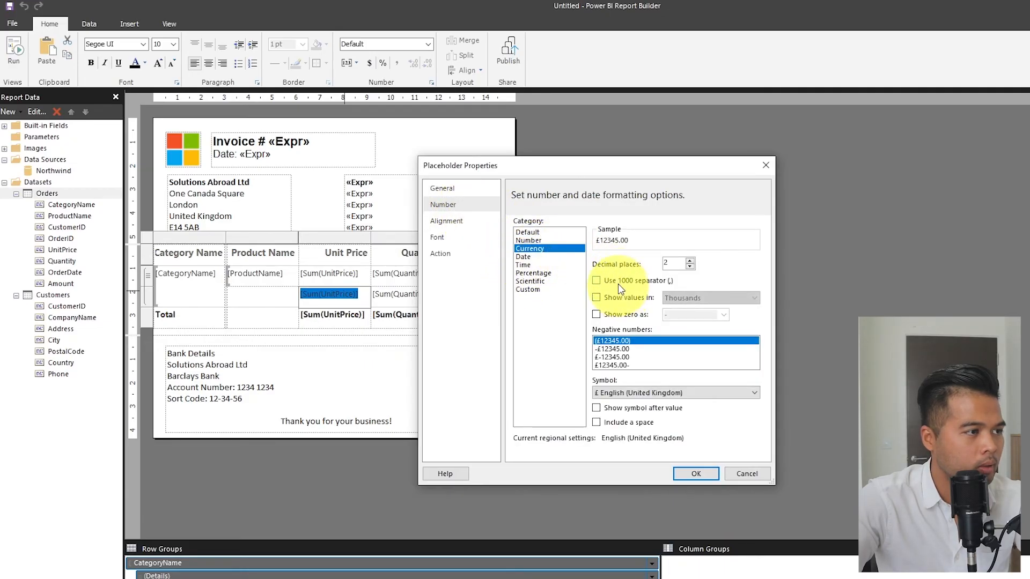
pyautogui.click(695, 474)
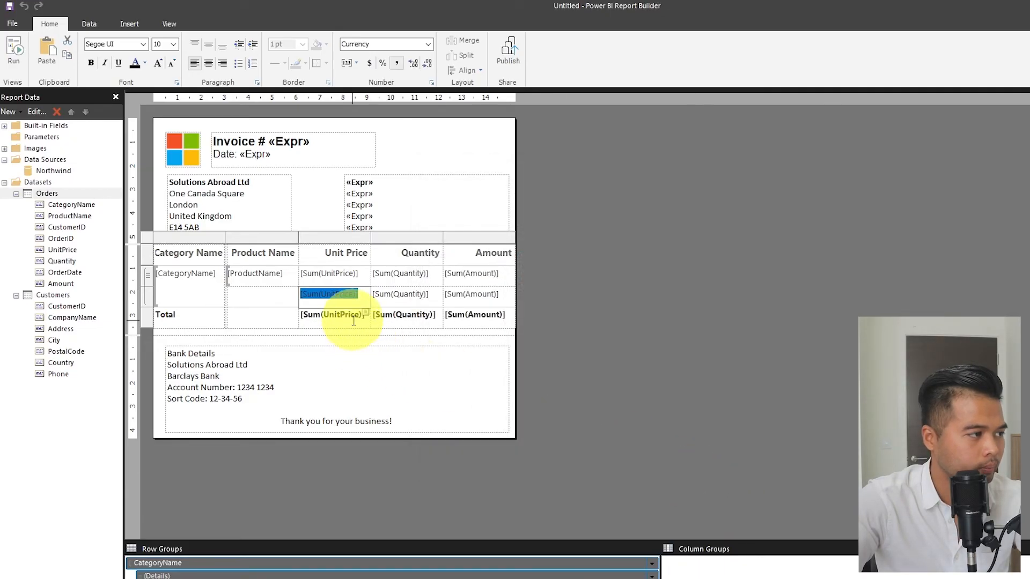
pyautogui.rightClick(352, 317)
pyautogui.click(393, 401)
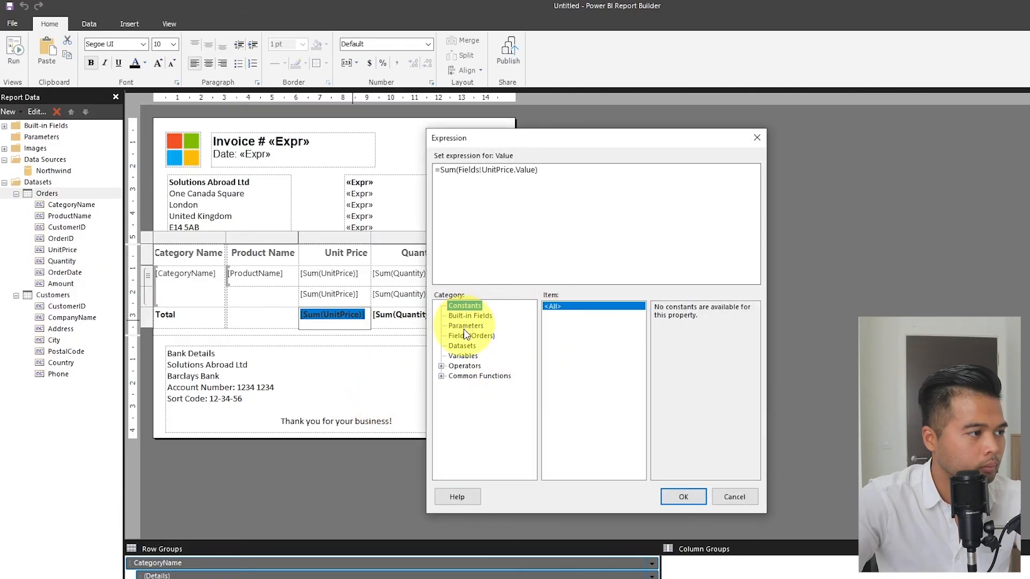
pyautogui.click(729, 490)
# Step: Format the Unit Price value in the Total row as Currency with a 1000 separator
pyautogui.rightClick(354, 317)
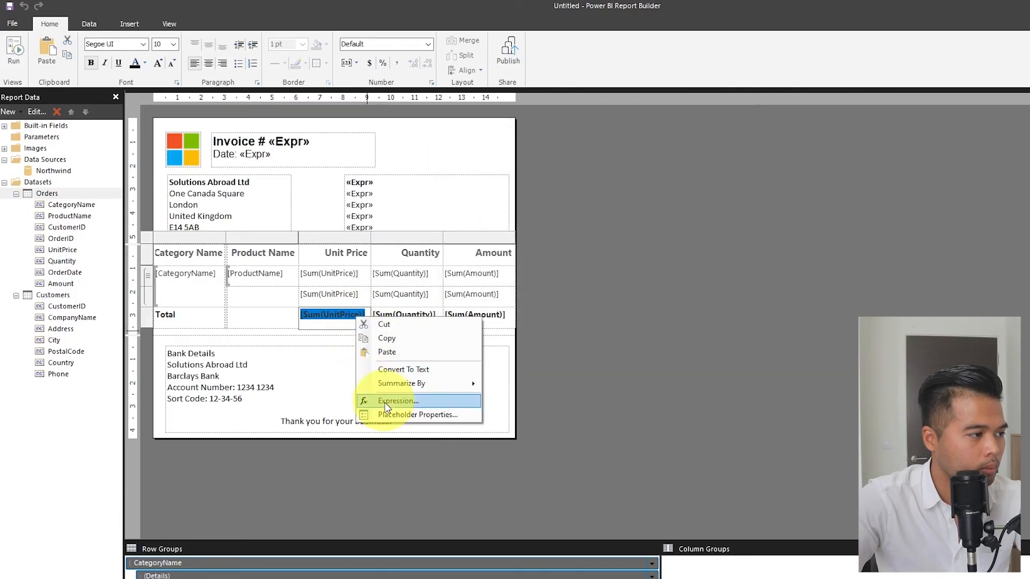
pyautogui.click(389, 414)
pyautogui.click(443, 204)
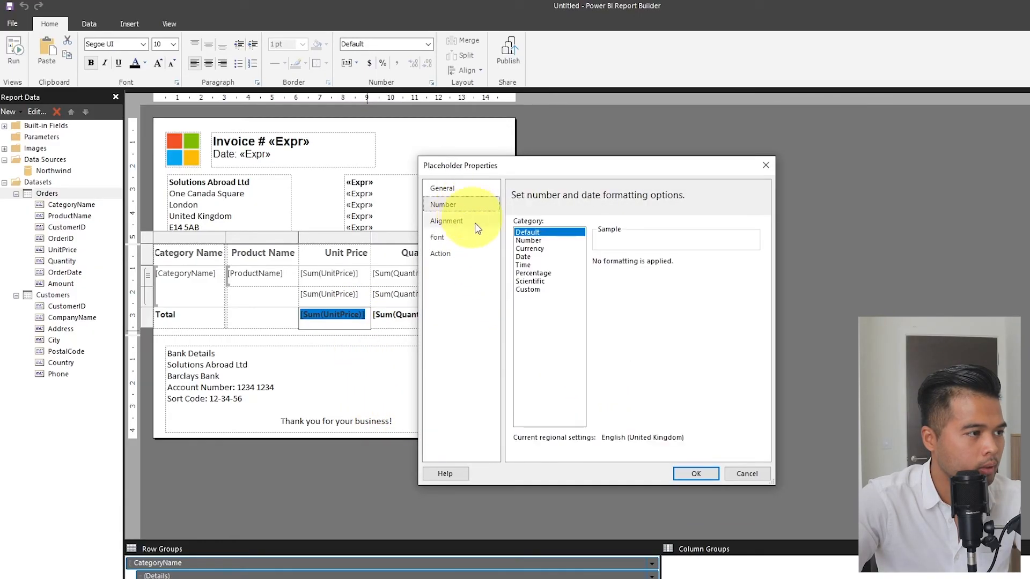
pyautogui.click(534, 250)
pyautogui.click(596, 281)
pyautogui.click(696, 473)
# Step: Format the Amount detail value as Currency in £ English (United Kingdom) with 2 decimal places
pyautogui.rightClick(460, 273)
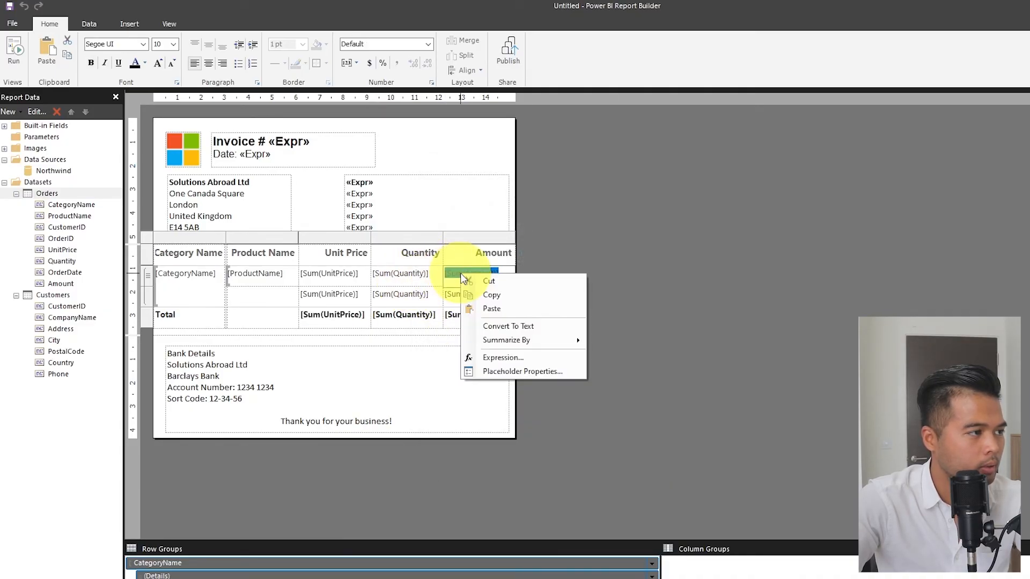
pyautogui.click(507, 367)
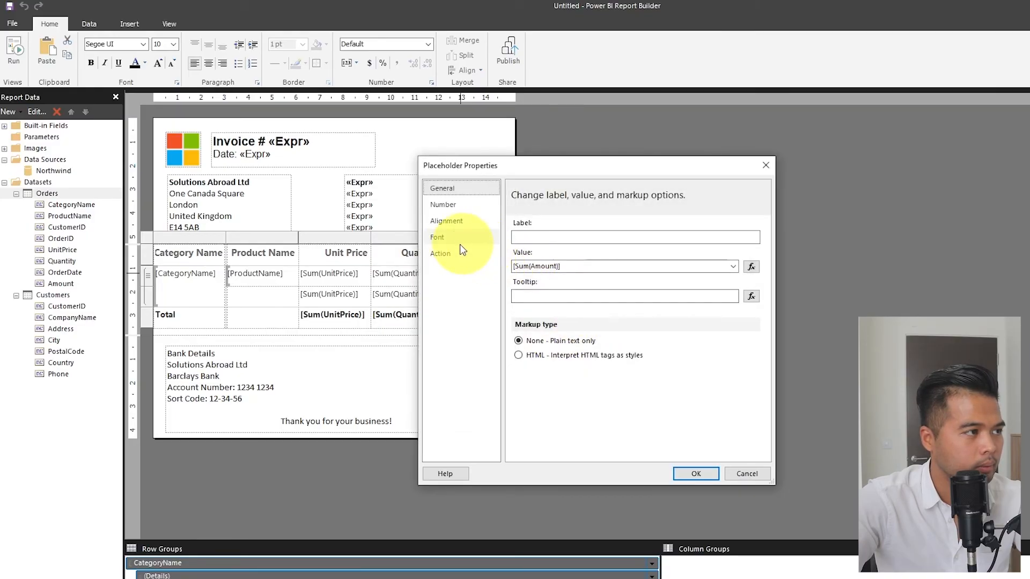
pyautogui.click(444, 205)
pyautogui.click(529, 249)
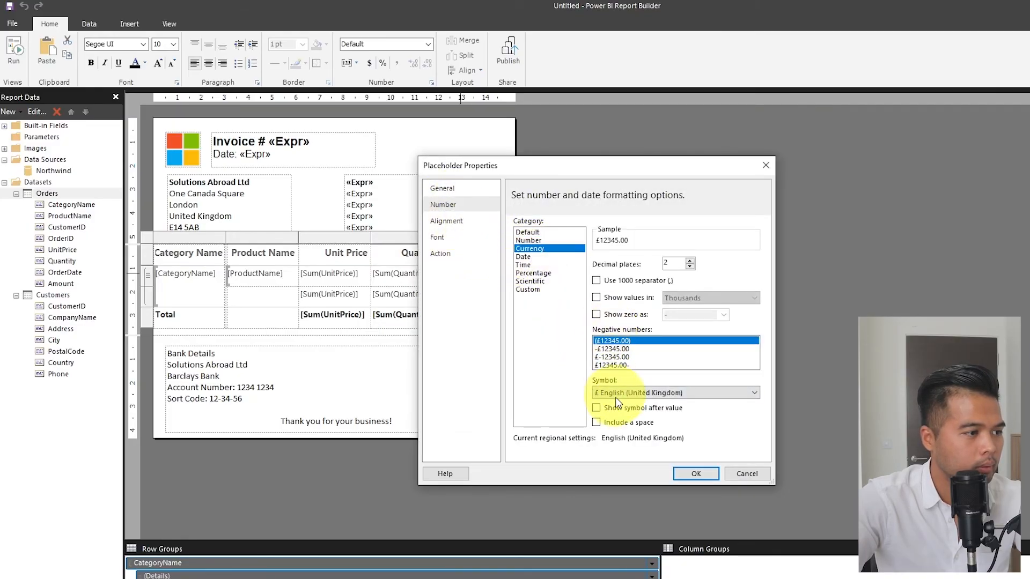
pyautogui.click(675, 477)
# Step: Format the Amount value in the category subtotal row as £ Currency with 2 decimal places and a 1000 separator
pyautogui.click(471, 294)
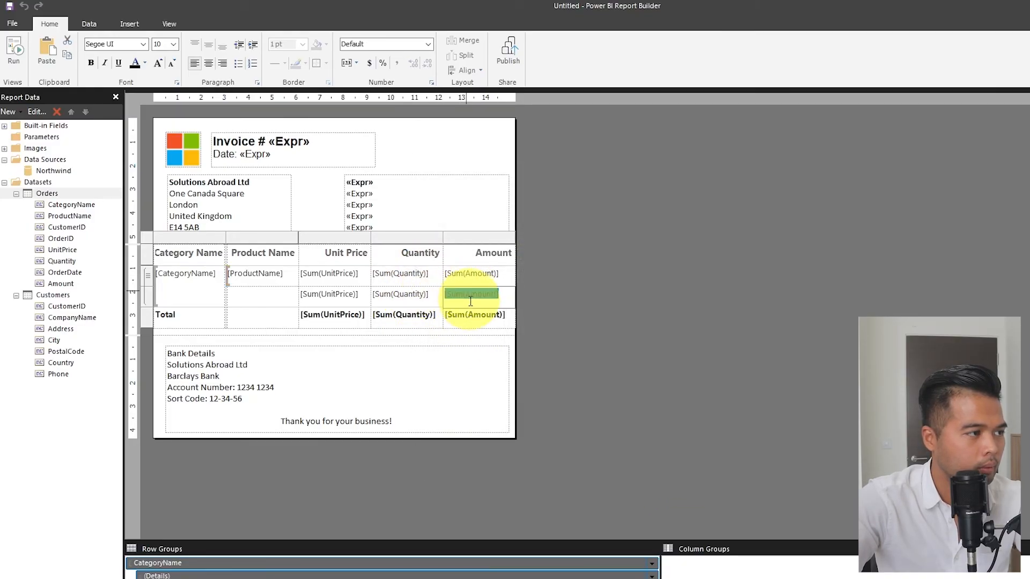
pyautogui.rightClick(485, 300)
pyautogui.click(526, 395)
pyautogui.click(446, 204)
pyautogui.click(536, 248)
pyautogui.click(616, 282)
pyautogui.click(693, 474)
# Step: Format the Amount value in the Total row as £ English (United Kingdom) Currency with 2 decimal places and a 1000 separator
pyautogui.click(475, 315)
pyautogui.rightClick(477, 316)
pyautogui.click(523, 411)
pyautogui.click(444, 204)
pyautogui.click(530, 249)
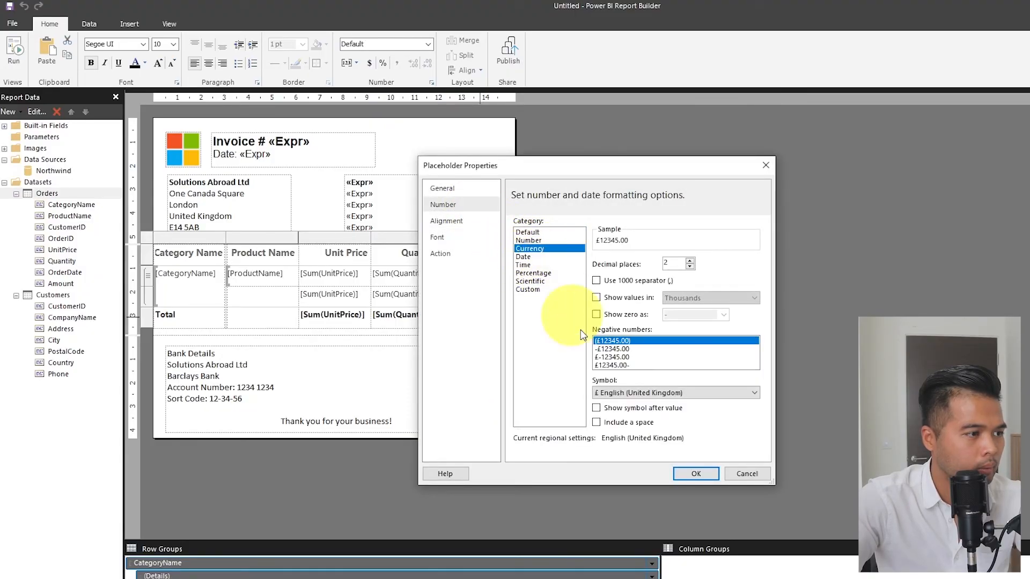
pyautogui.click(622, 281)
pyautogui.click(689, 476)
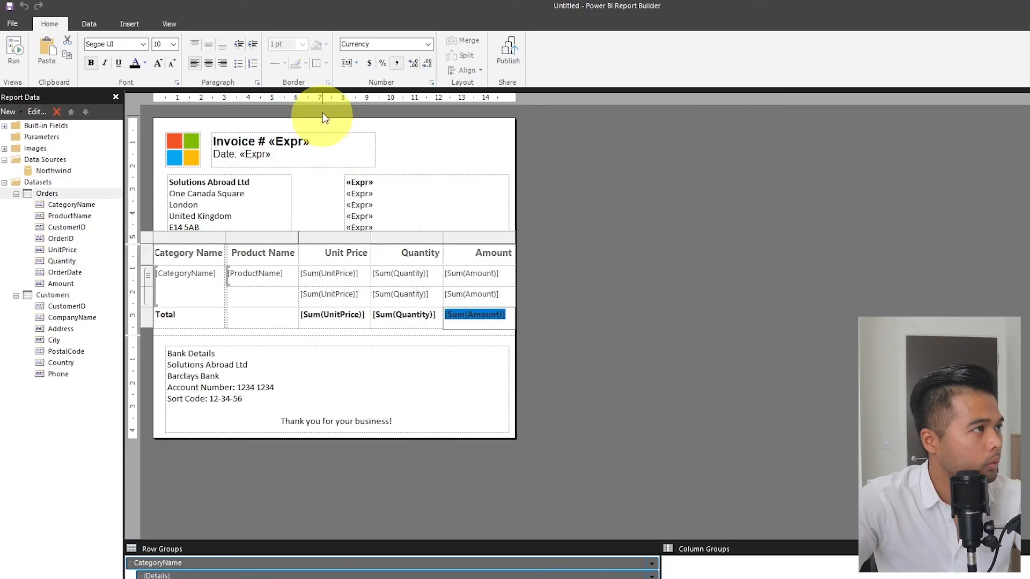
# Step: Run the report and examine the currency formatting, page headers and footer across the first three pages
pyautogui.click(16, 50)
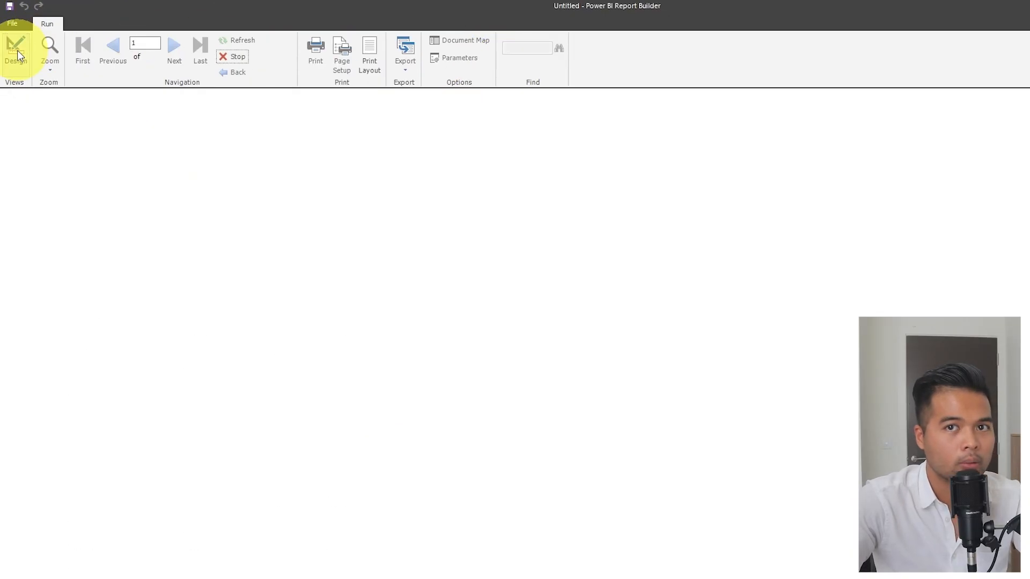
pyautogui.scroll(-10, 219, 310)
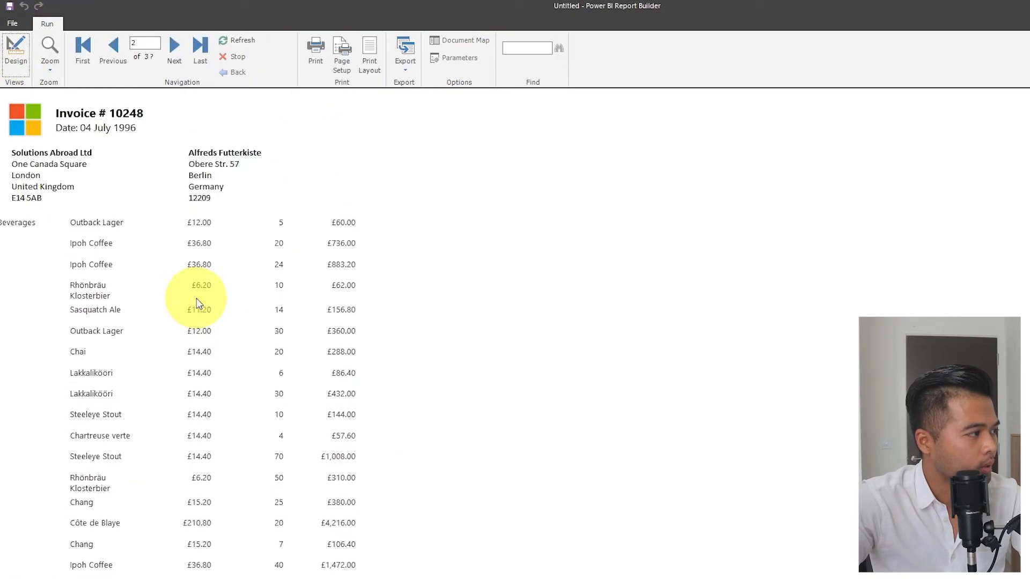
pyautogui.scroll(10, 198, 308)
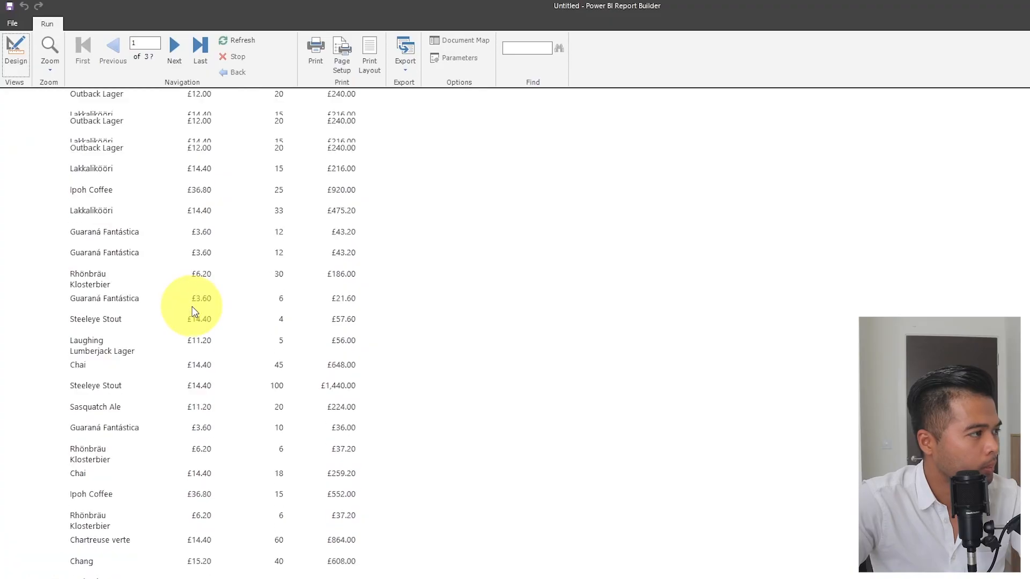
pyautogui.scroll(1, 194, 314)
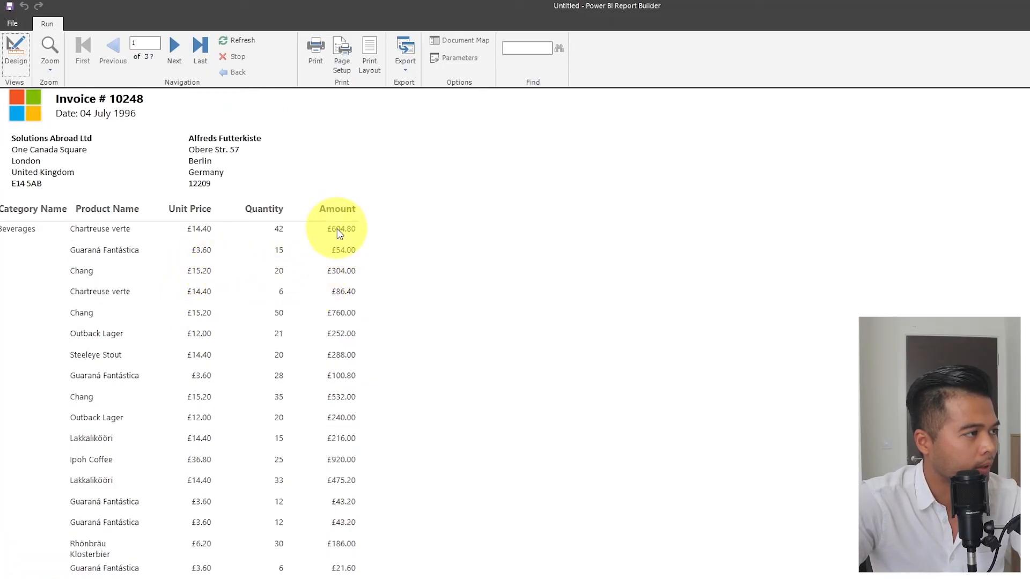
pyautogui.scroll(-4, 337, 229)
pyautogui.click(175, 47)
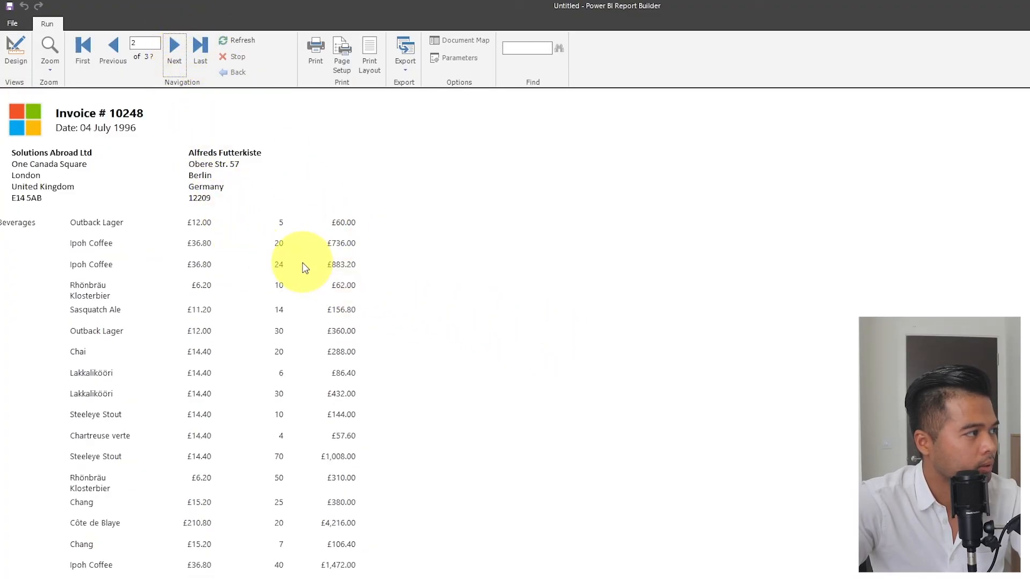
pyautogui.scroll(-6, 320, 299)
pyautogui.scroll(-3, 320, 299)
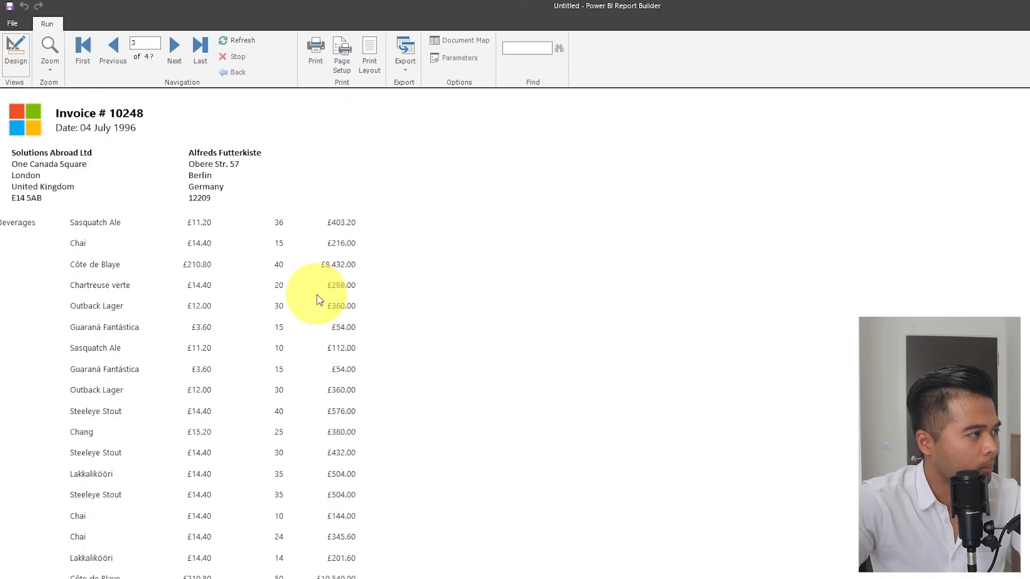
pyautogui.scroll(-6, 320, 299)
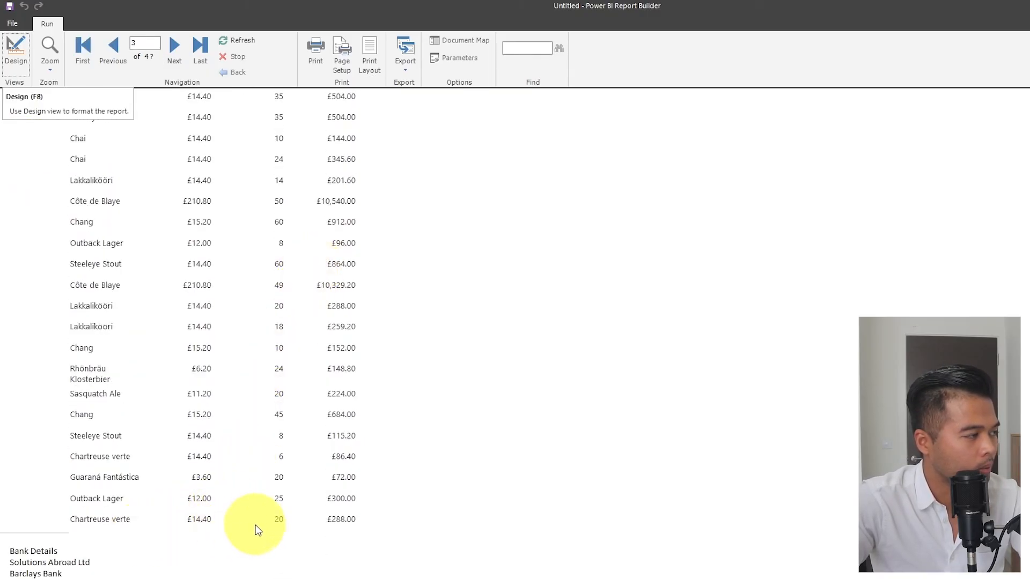
pyautogui.scroll(6, 255, 523)
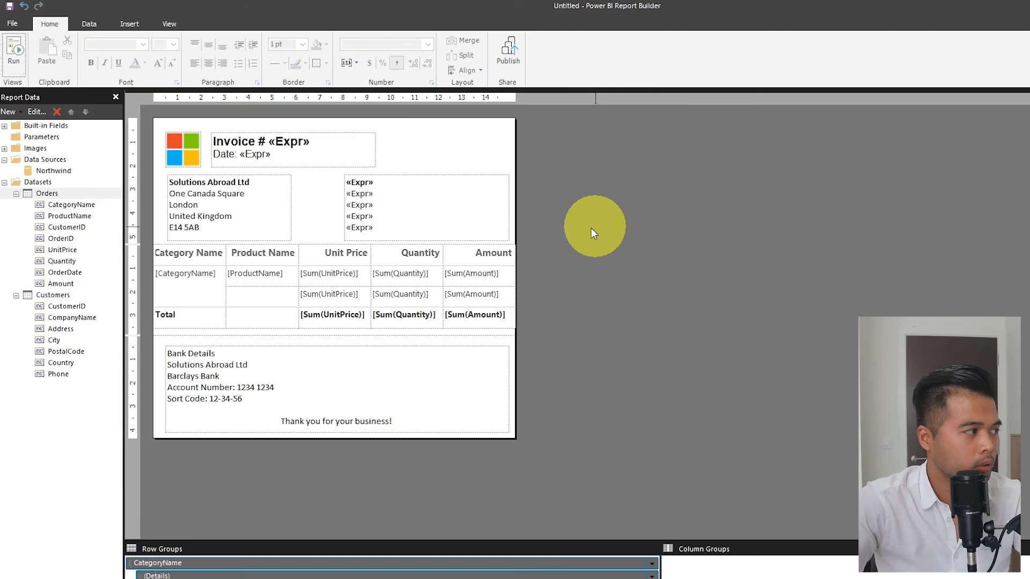
# Step: Return to the report design and start a new dataset named "Customer Param" on the Northwind data source
pyautogui.click(17, 295)
pyautogui.click(16, 193)
pyautogui.click(32, 182)
pyautogui.rightClick(32, 182)
pyautogui.click(89, 187)
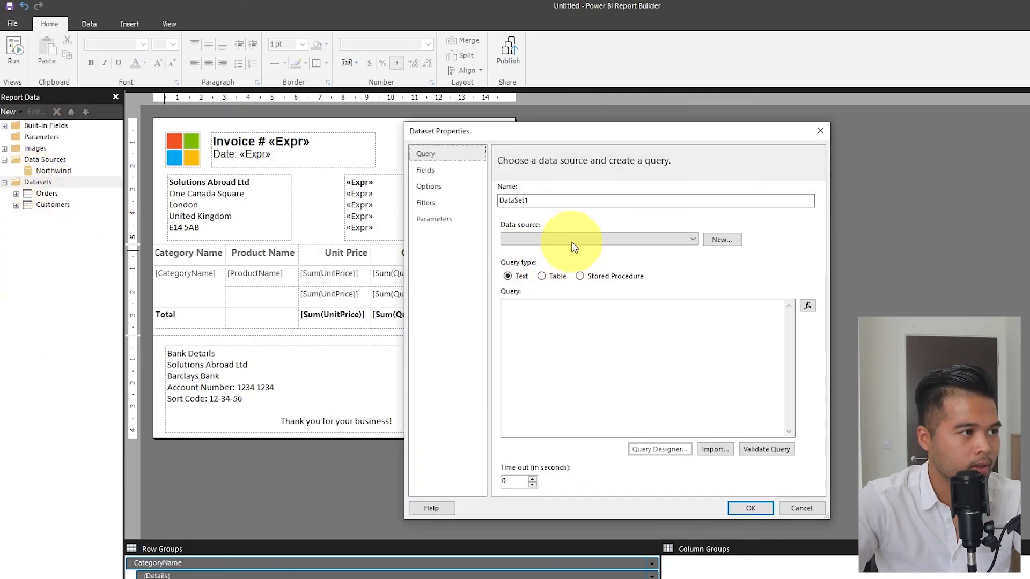
pyautogui.doubleClick(564, 201)
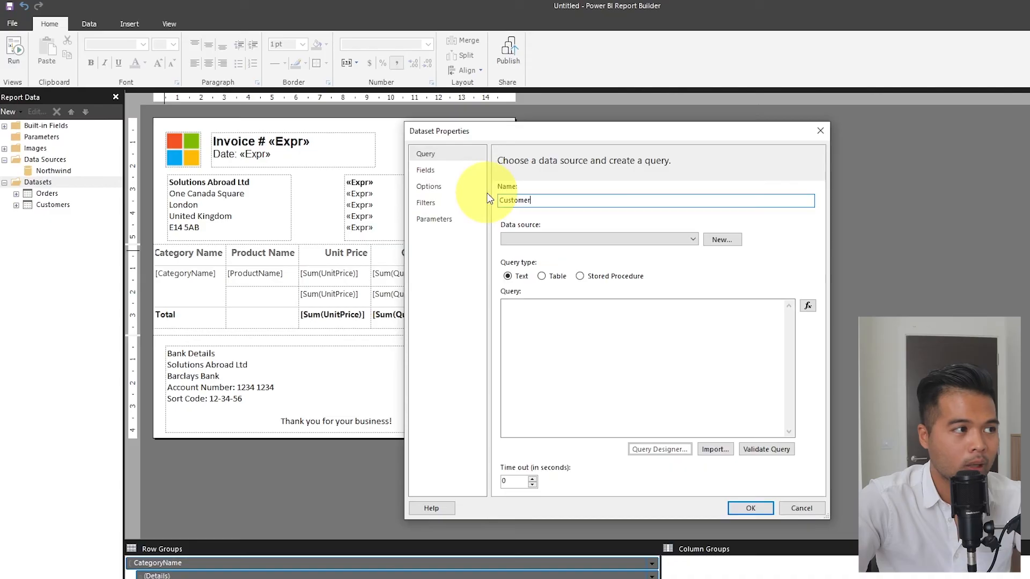
pyautogui.write('Param')
pyautogui.click(529, 239)
pyautogui.click(538, 252)
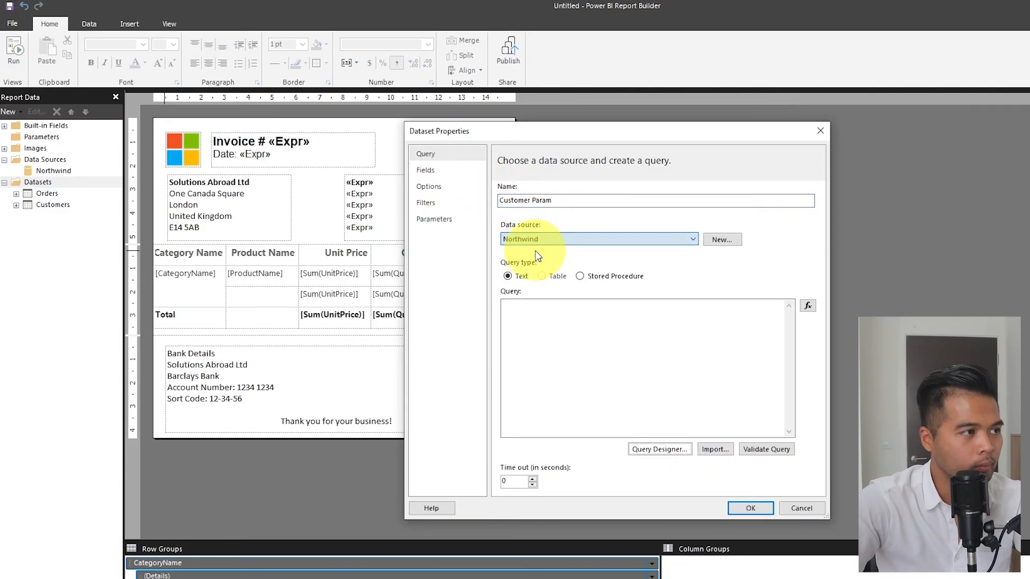
# Step: Build the dataset's query from the CustomerID and CompanyName fields of the Customers table
pyautogui.click(655, 451)
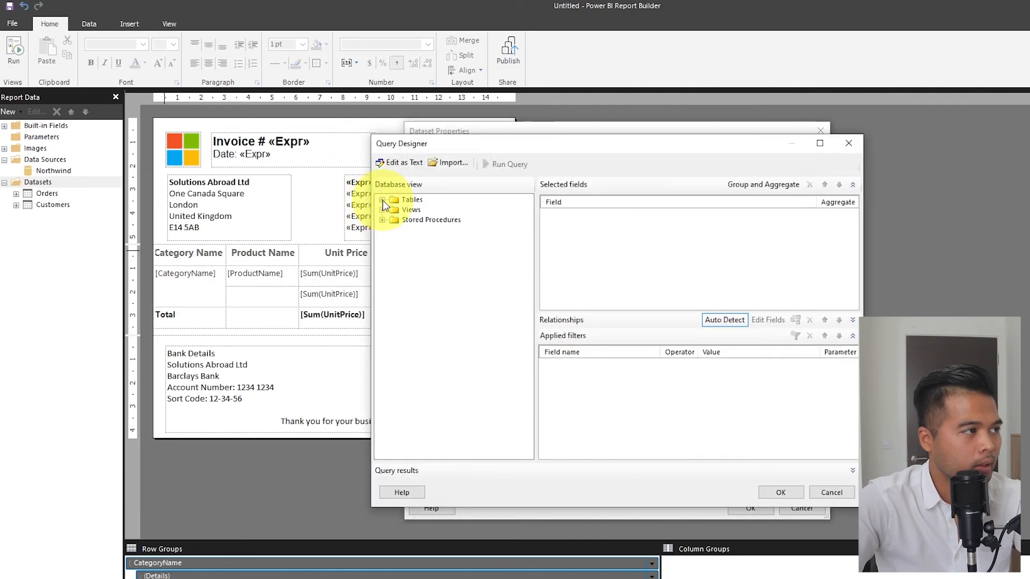
pyautogui.click(394, 240)
pyautogui.click(418, 250)
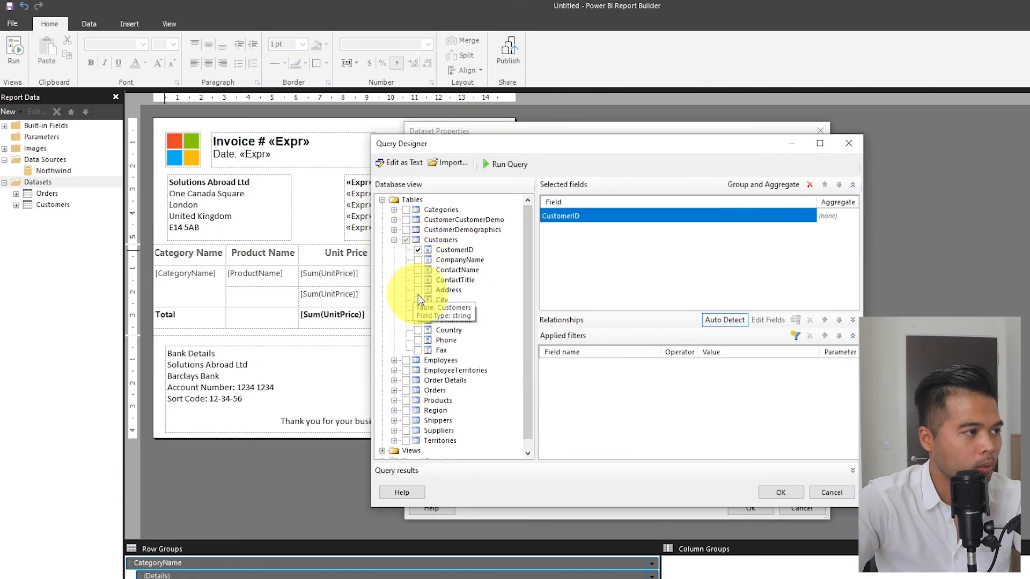
pyautogui.click(418, 260)
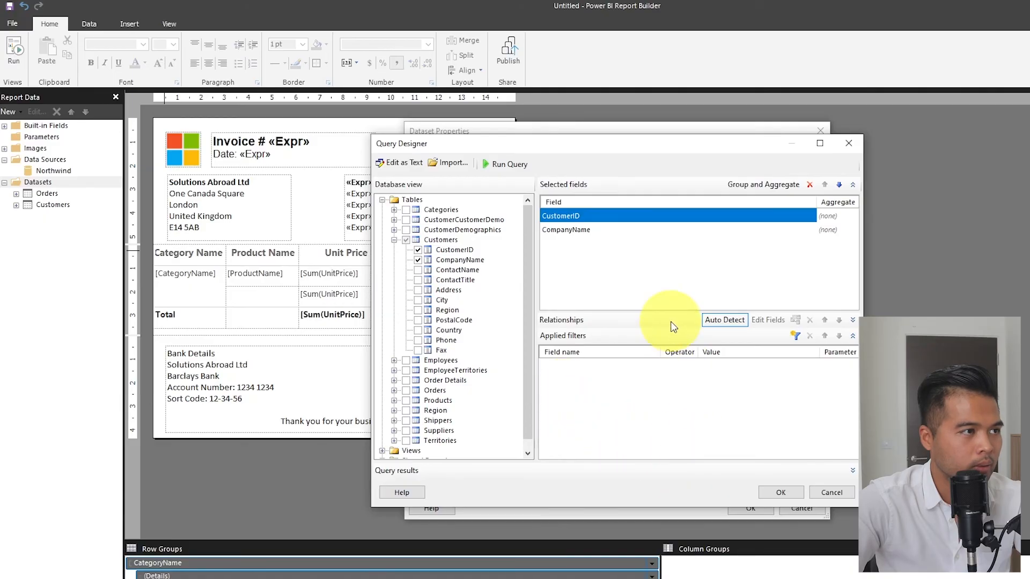
pyautogui.click(779, 493)
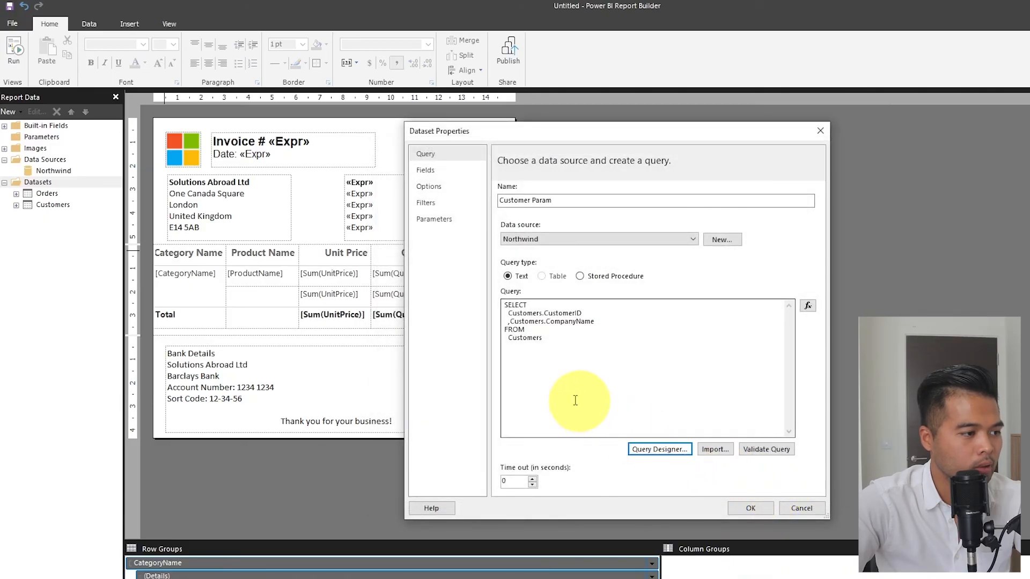
# Step: Rename the dataset to CustomerParam without a space and save it
pyautogui.click(740, 508)
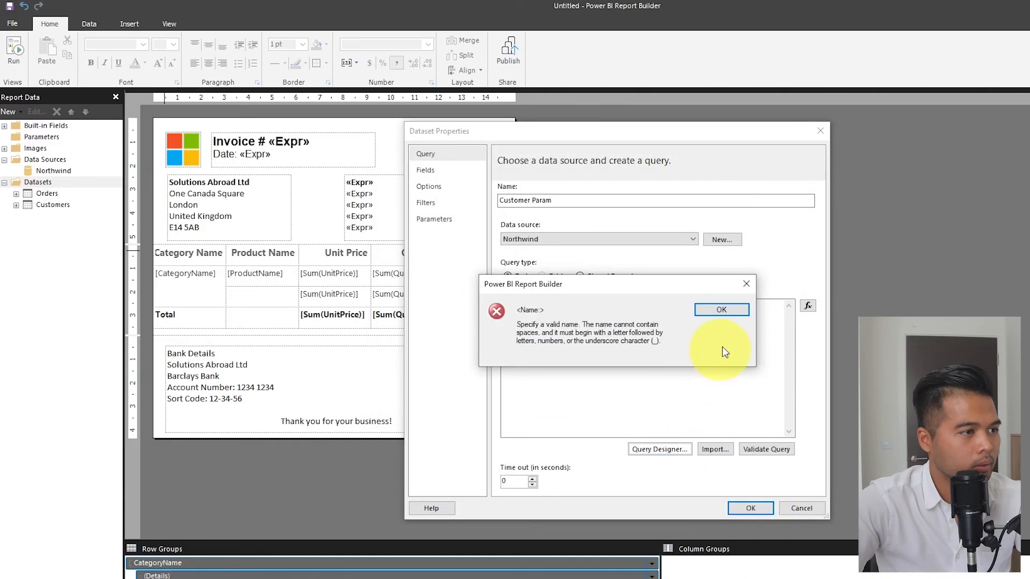
pyautogui.click(725, 311)
pyautogui.click(532, 201)
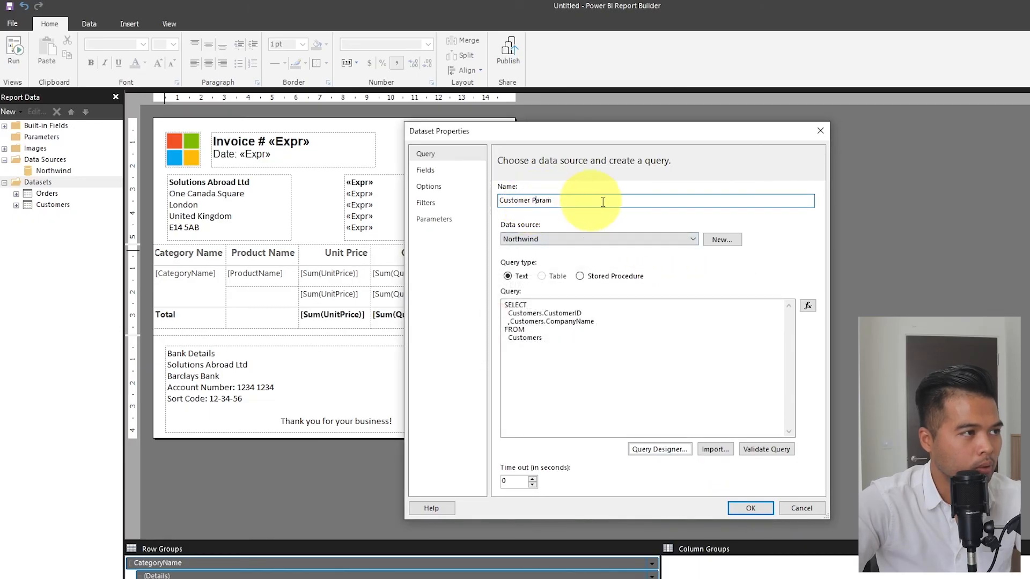
pyautogui.press('BackSpace')
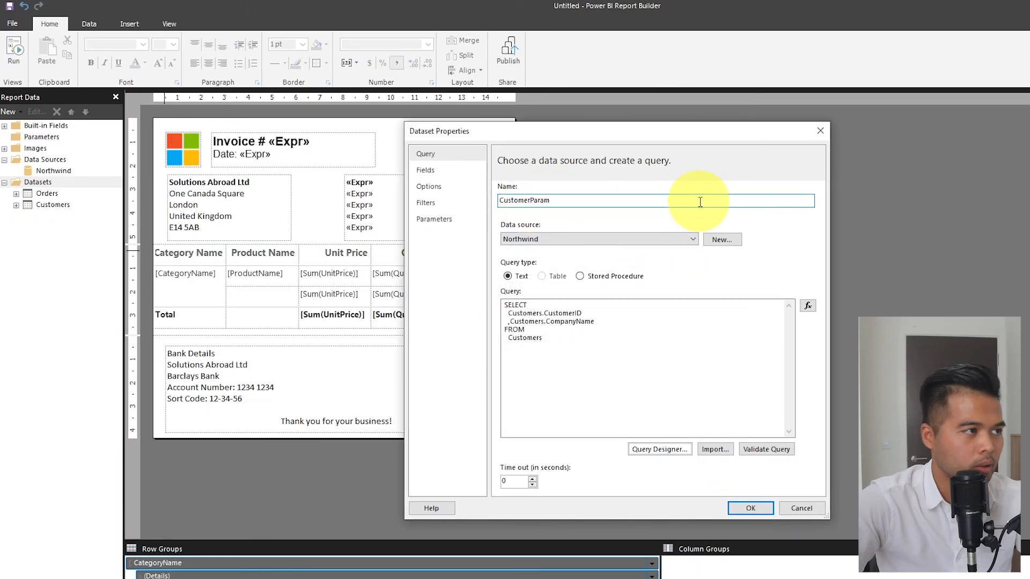
pyautogui.click(748, 509)
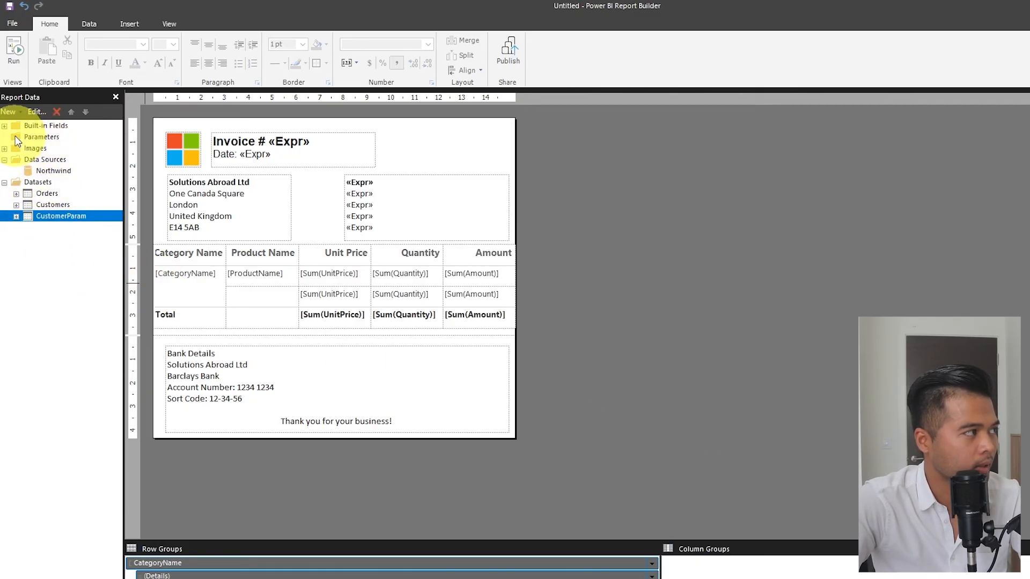
# Step: Add a report parameter named Customer with the prompt "Select a Customer"
pyautogui.rightClick(42, 137)
pyautogui.click(72, 148)
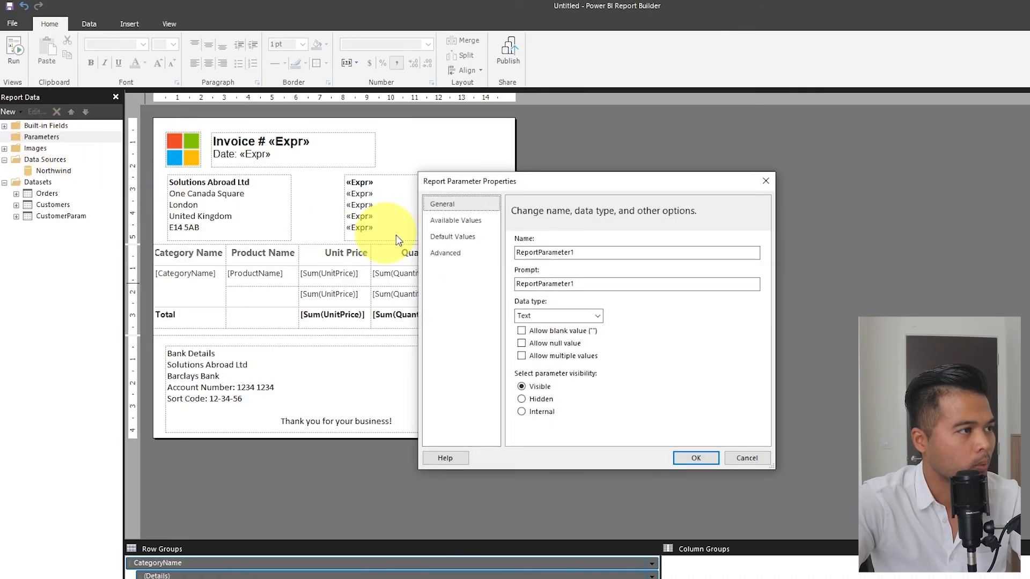
pyautogui.write('Customer')
pyautogui.doubleClick(570, 286)
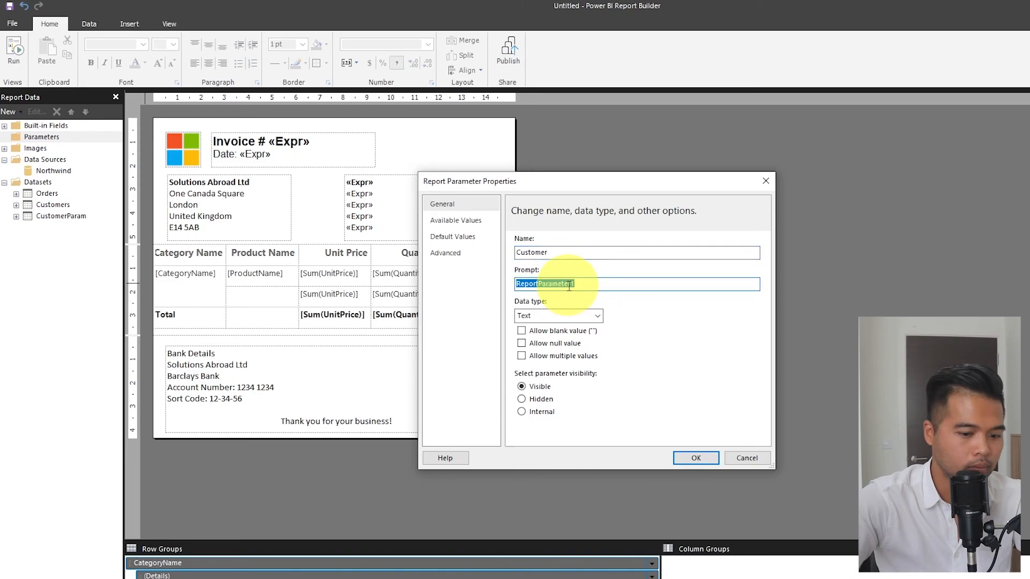
pyautogui.write('Select a Cust')
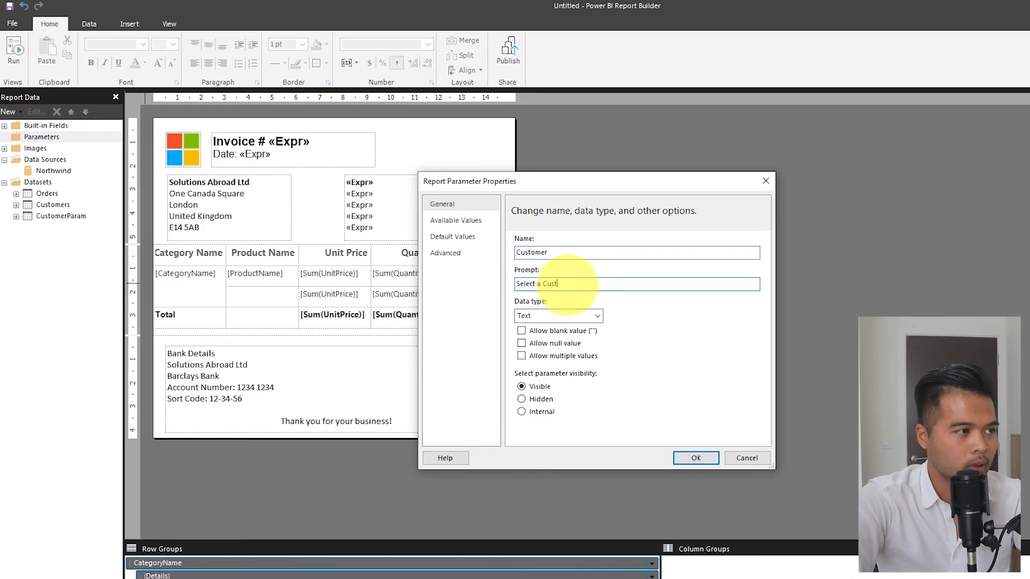
pyautogui.write('omer')
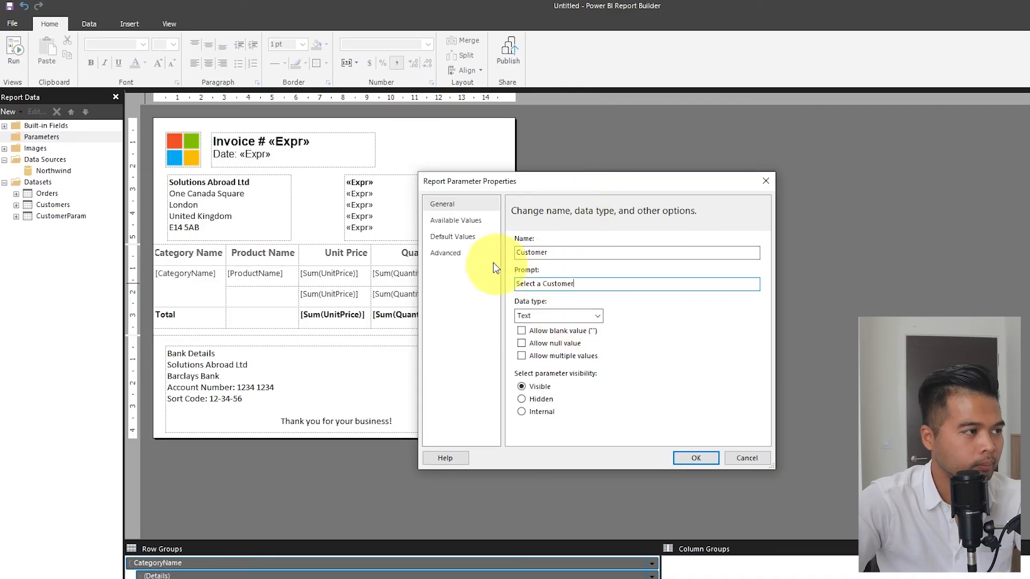
# Step: Take the parameter's available values from the CustomerParam dataset, with CustomerID as value field and CompanyName as label field
pyautogui.click(455, 225)
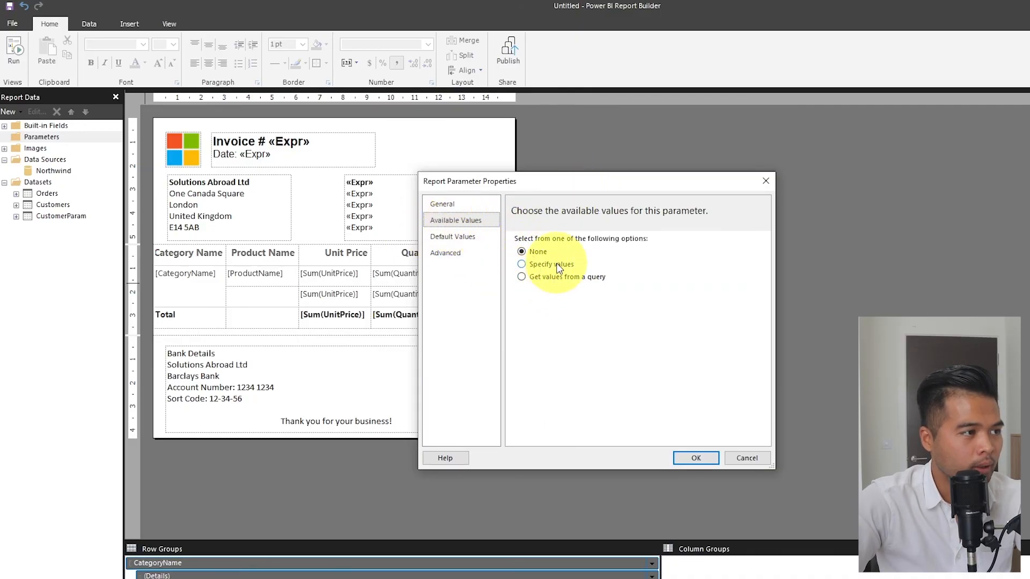
pyautogui.click(562, 279)
pyautogui.click(613, 317)
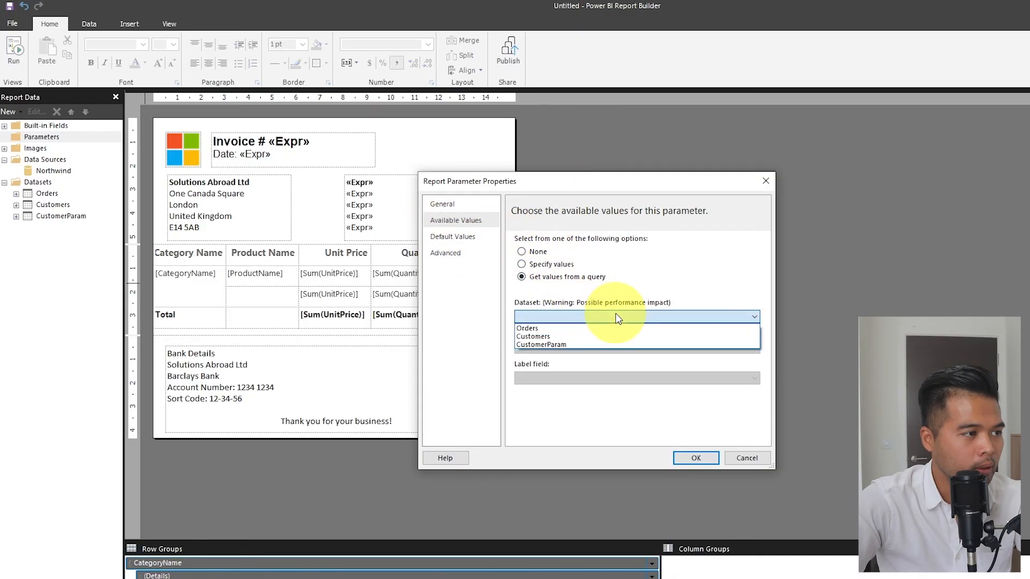
pyautogui.click(618, 344)
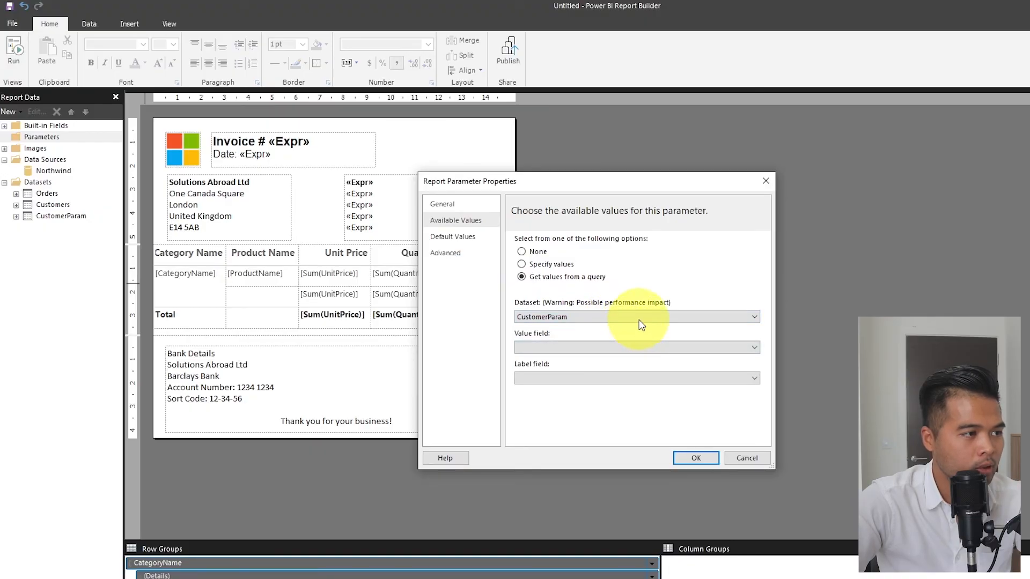
pyautogui.click(633, 352)
pyautogui.click(634, 357)
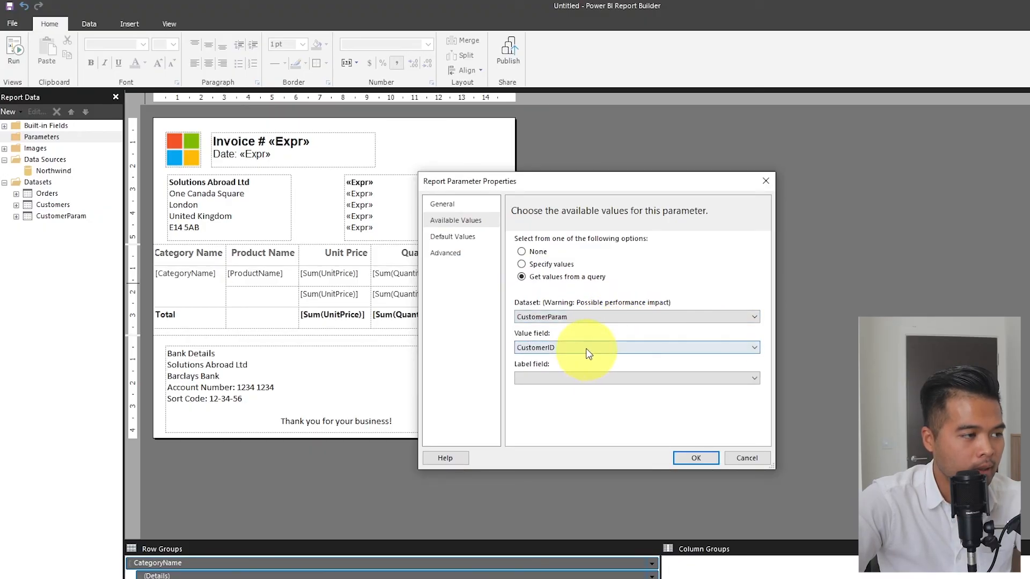
pyautogui.click(601, 377)
pyautogui.click(597, 398)
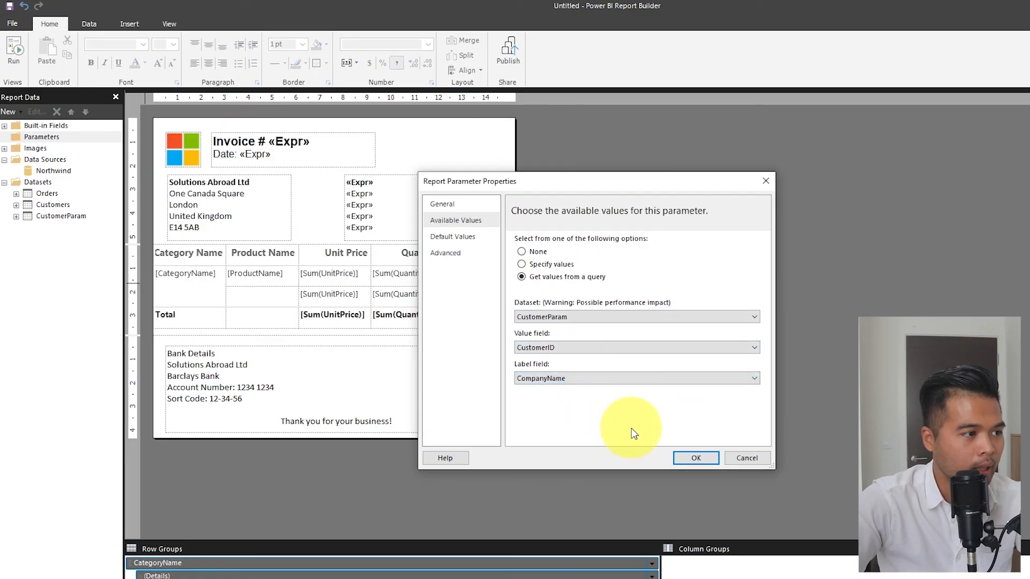
pyautogui.click(703, 460)
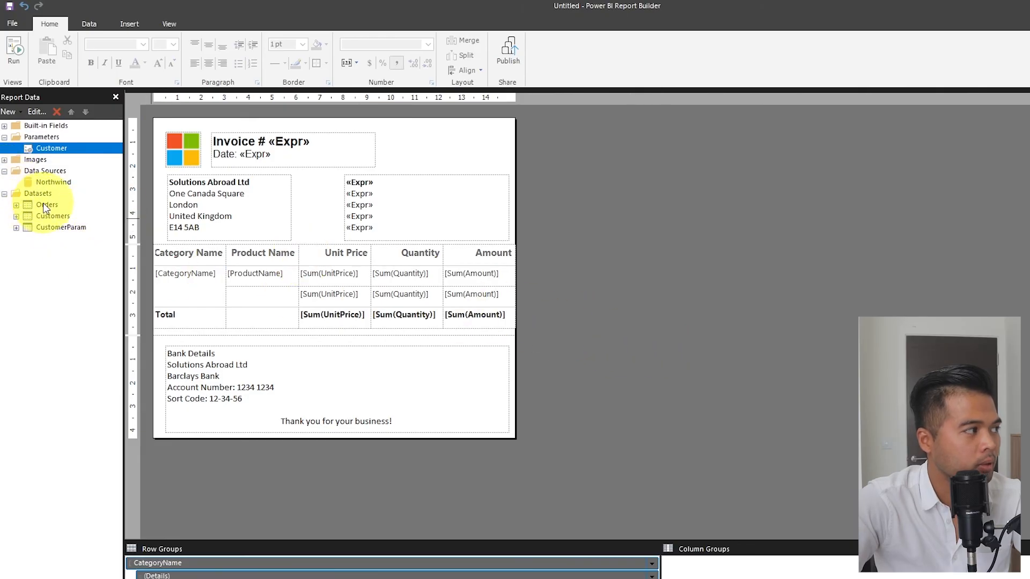
# Step: Preview the report with Alfreds Futterkiste selected as the customer
pyautogui.click(15, 54)
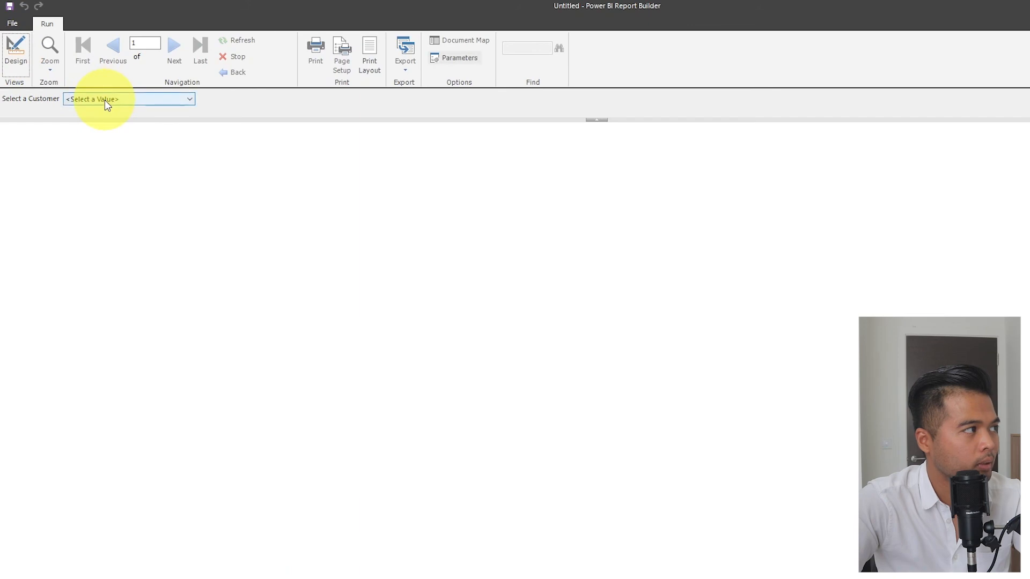
pyautogui.click(124, 98)
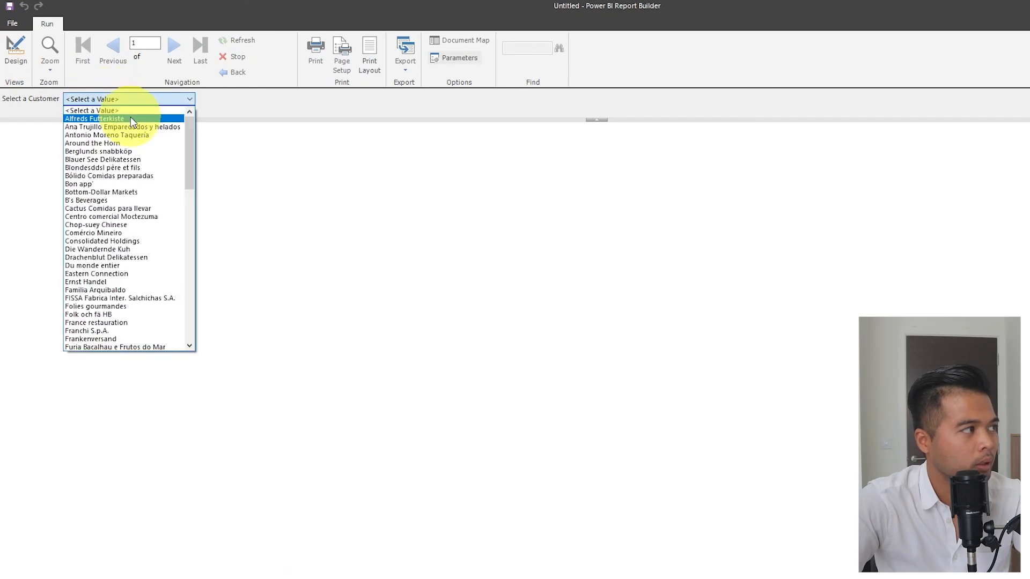
pyautogui.click(130, 118)
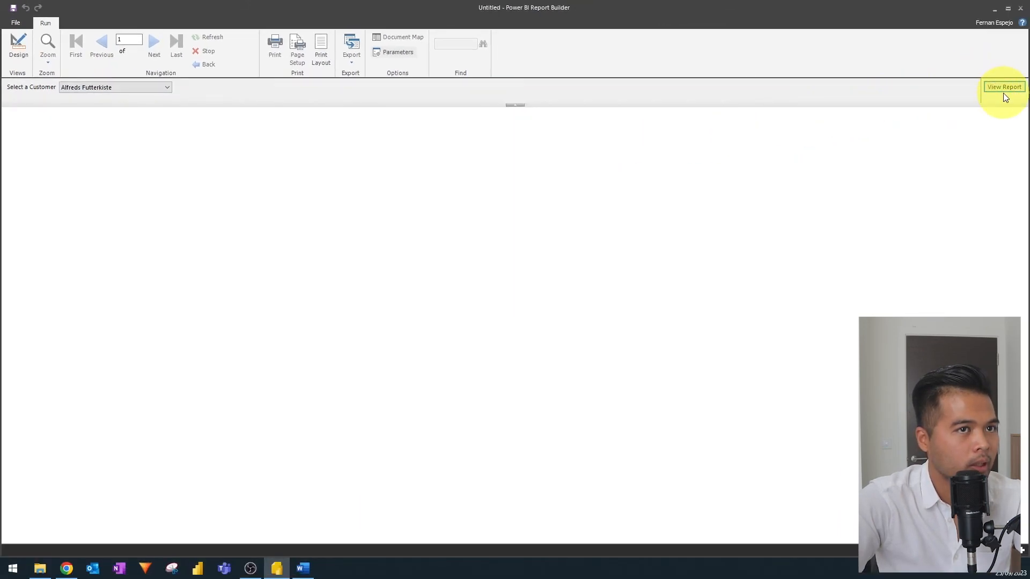
pyautogui.click(1004, 87)
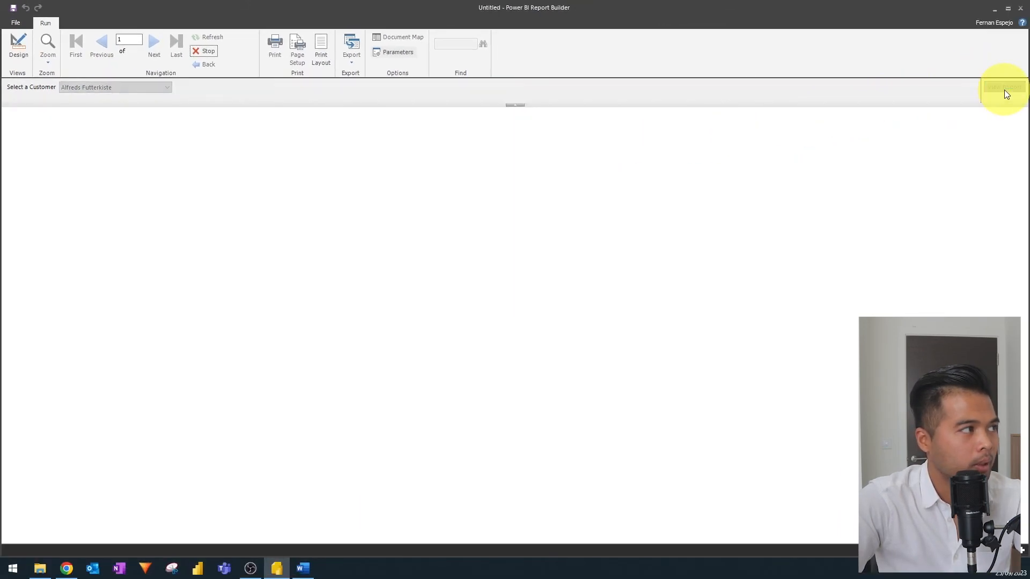
# Step: Preview the report for the second company in the customer list, and return to the report design
pyautogui.click(103, 89)
pyautogui.click(107, 100)
pyautogui.click(993, 88)
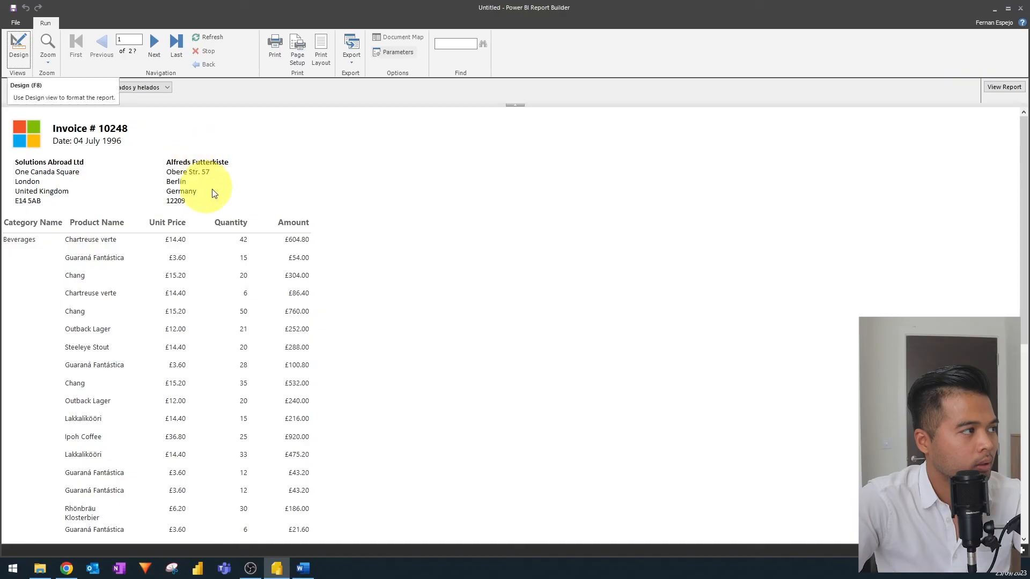
pyautogui.click(21, 51)
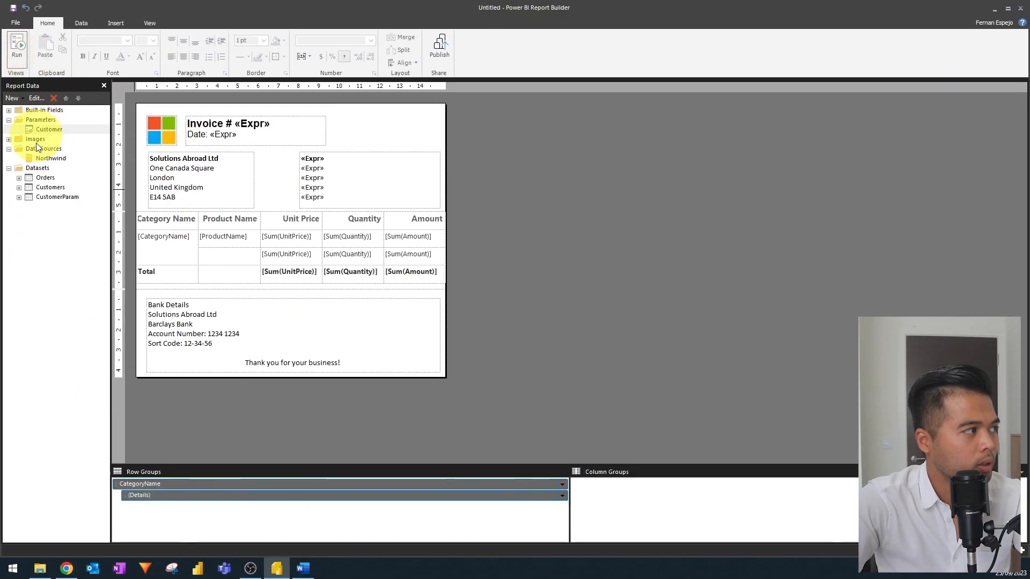
# Step: Add a filter to the Orders dataset with CustomerID as its expression
pyautogui.rightClick(47, 179)
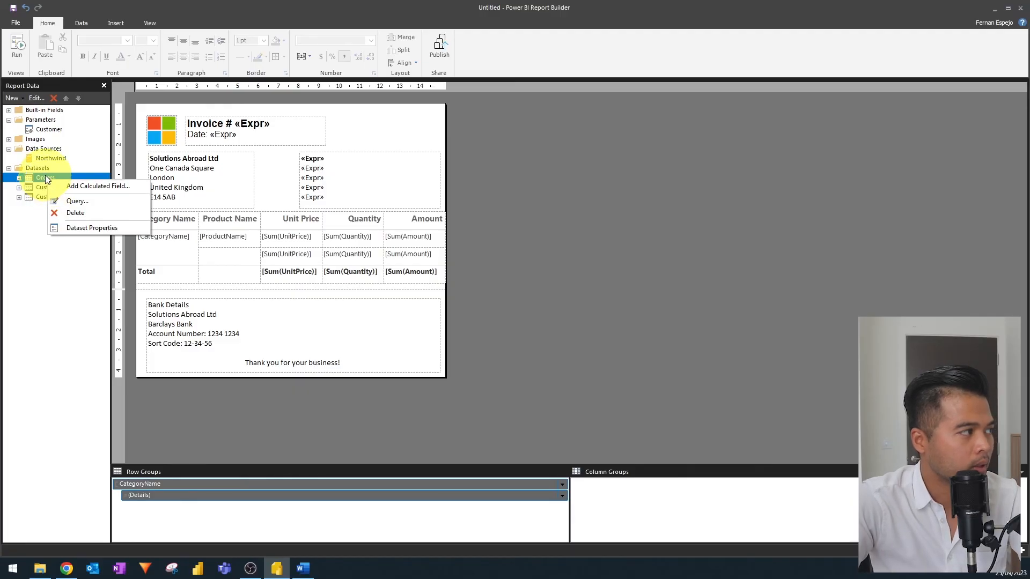
pyautogui.click(88, 228)
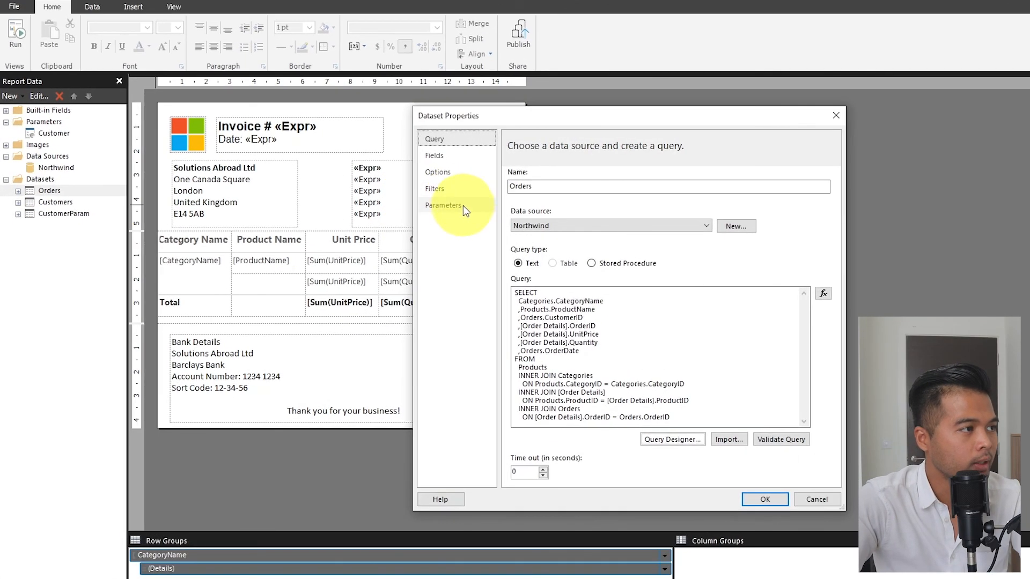
pyautogui.click(455, 190)
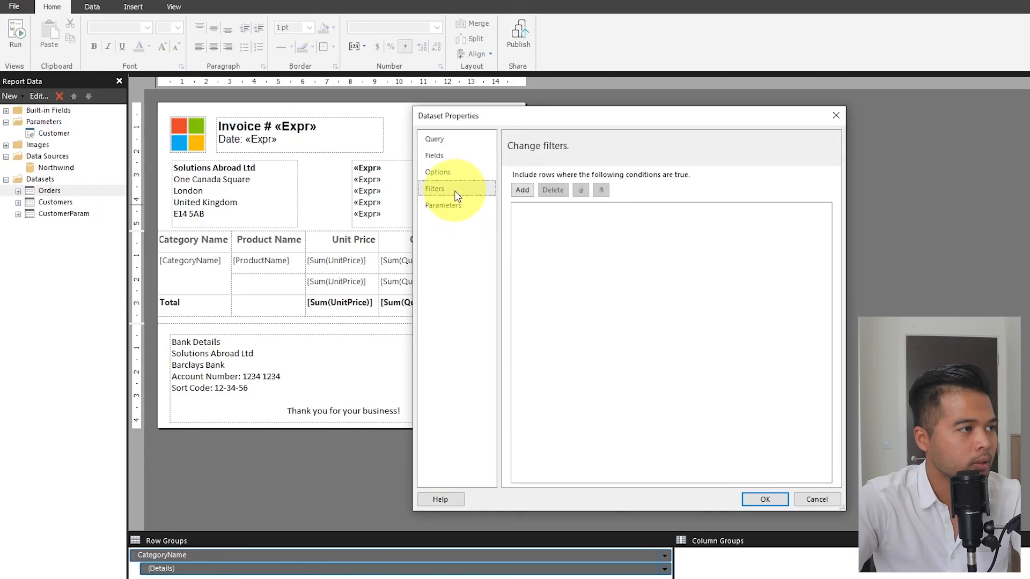
pyautogui.click(524, 195)
pyautogui.click(720, 214)
pyautogui.click(689, 244)
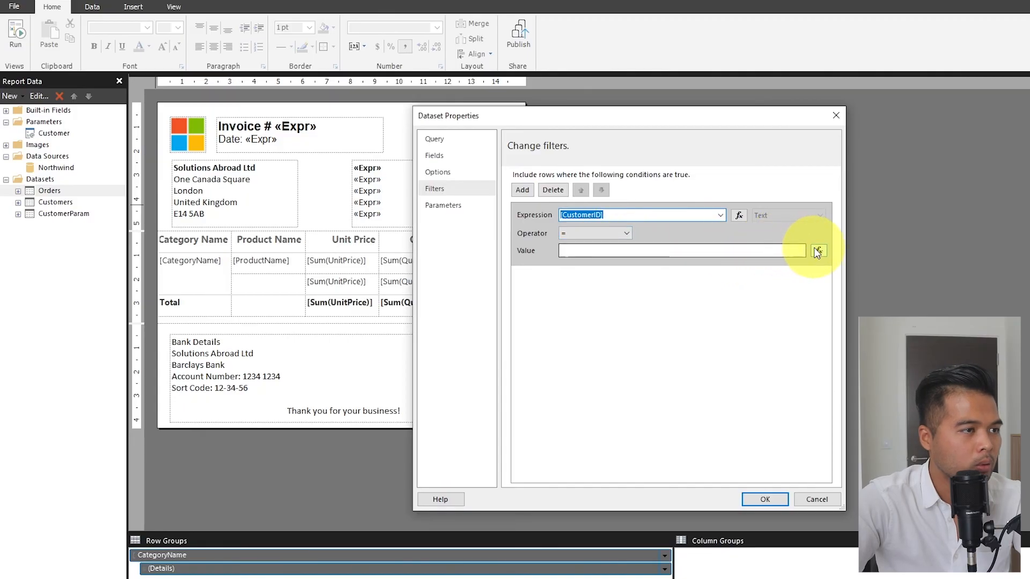
# Step: Set the Orders filter's value to the Customer parameter and save the dataset properties
pyautogui.click(817, 252)
pyautogui.click(496, 313)
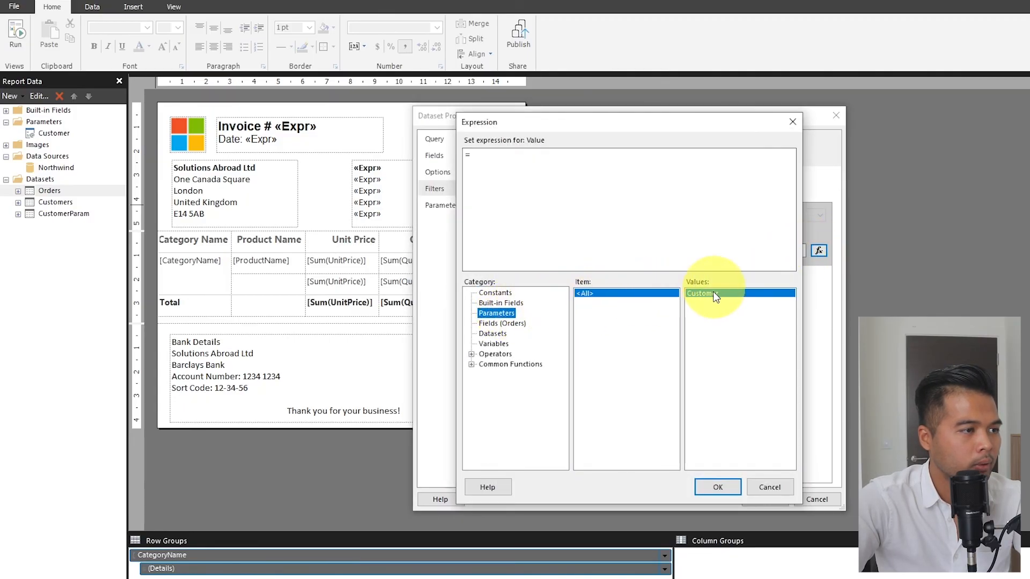
pyautogui.click(728, 484)
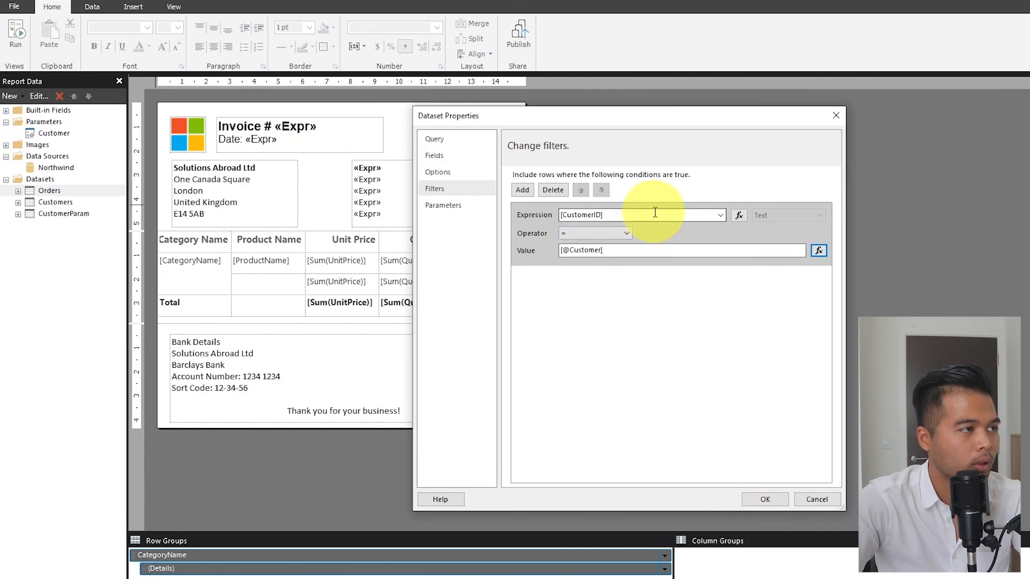
pyautogui.click(760, 497)
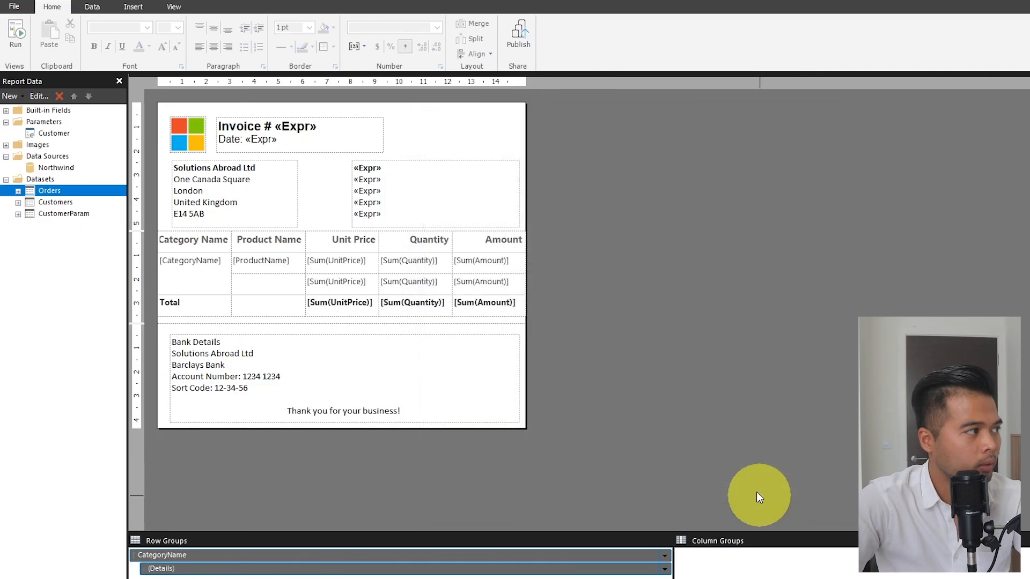
# Step: Add a filter to the Customers dataset with CustomerID as its expression
pyautogui.rightClick(62, 203)
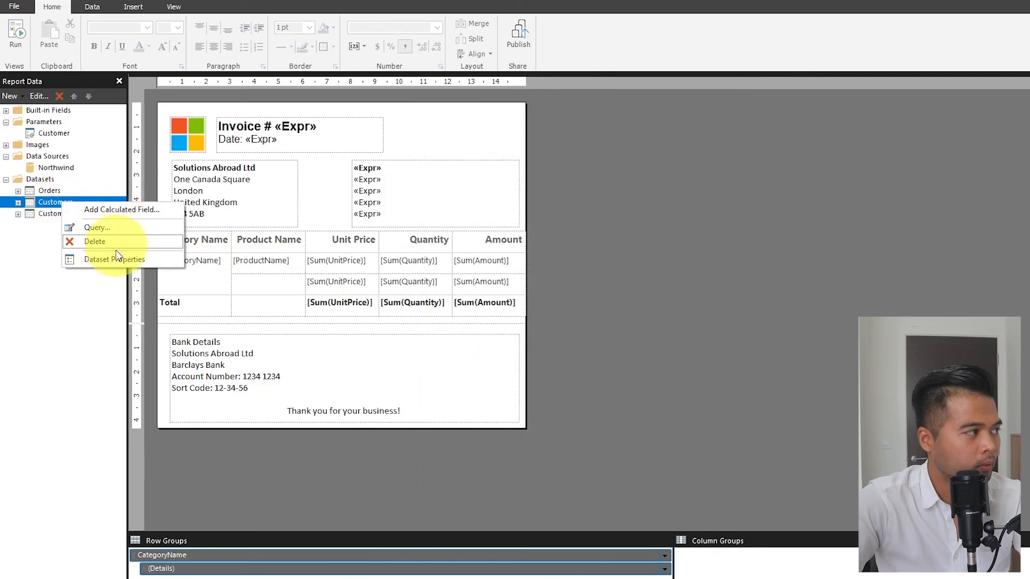
pyautogui.click(115, 260)
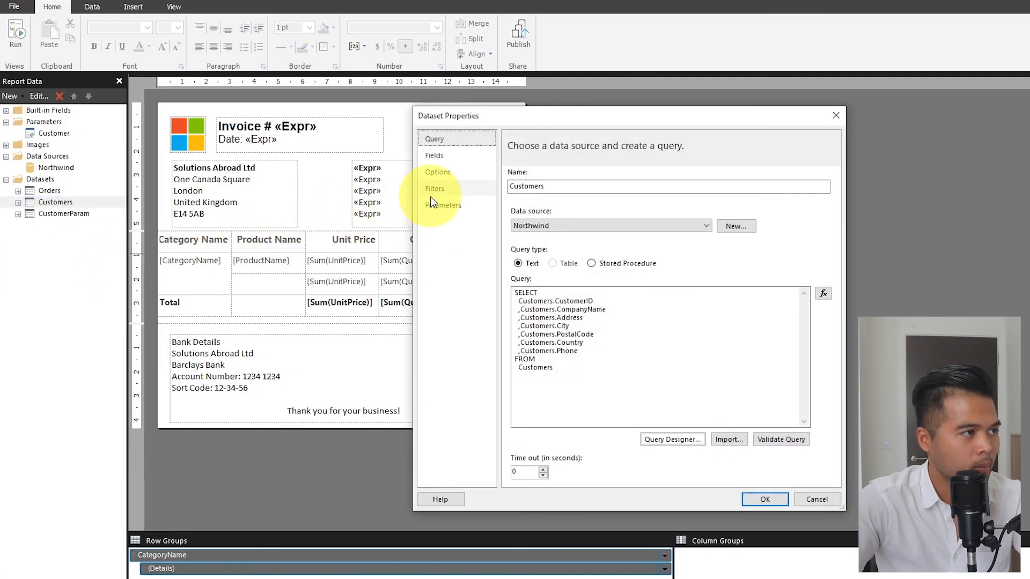
pyautogui.click(456, 189)
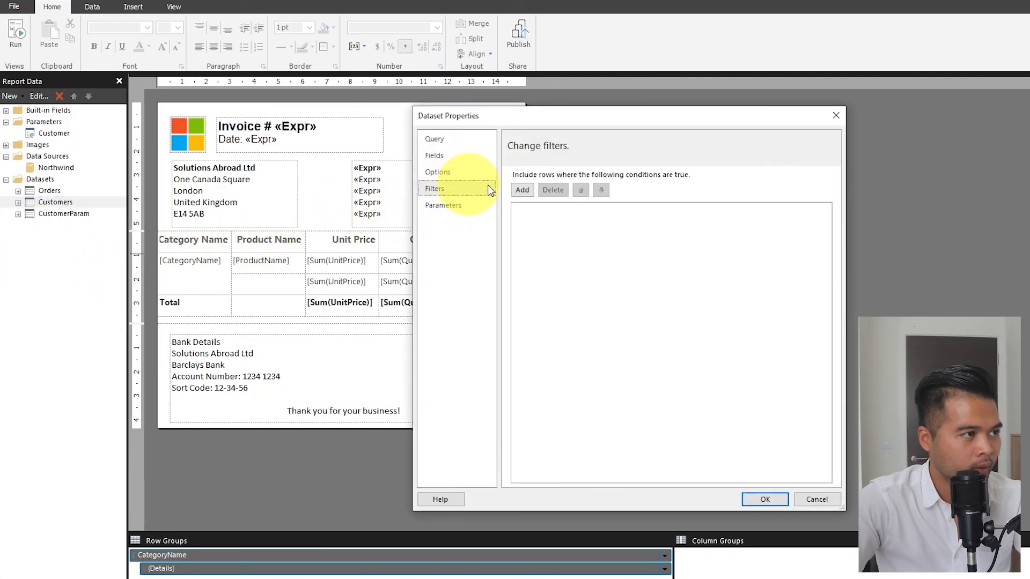
pyautogui.click(523, 190)
pyautogui.click(721, 215)
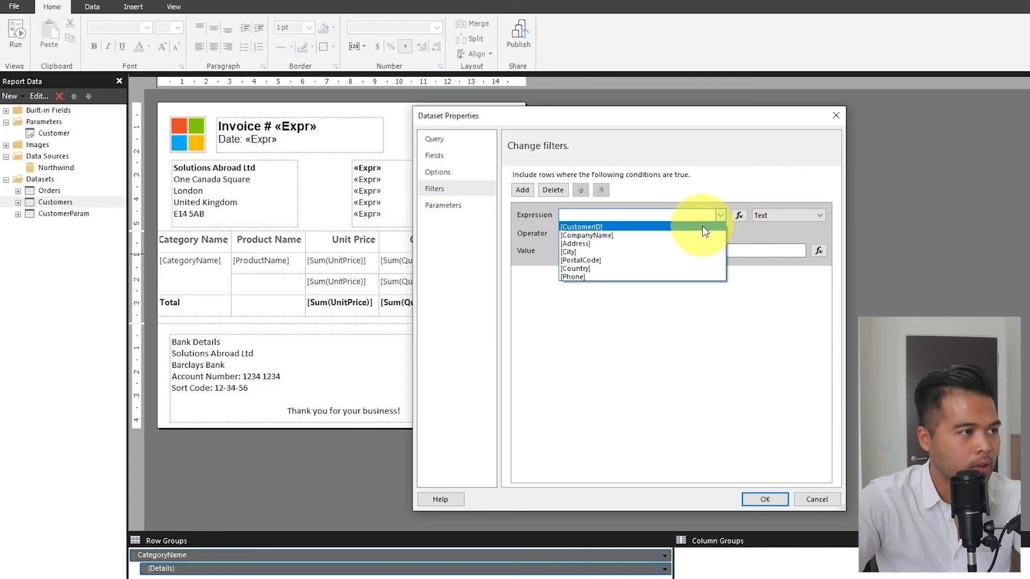
pyautogui.click(703, 225)
# Step: Set the Customers filter's value to =Parameters!Customer.Value and save the dataset properties
pyautogui.click(819, 250)
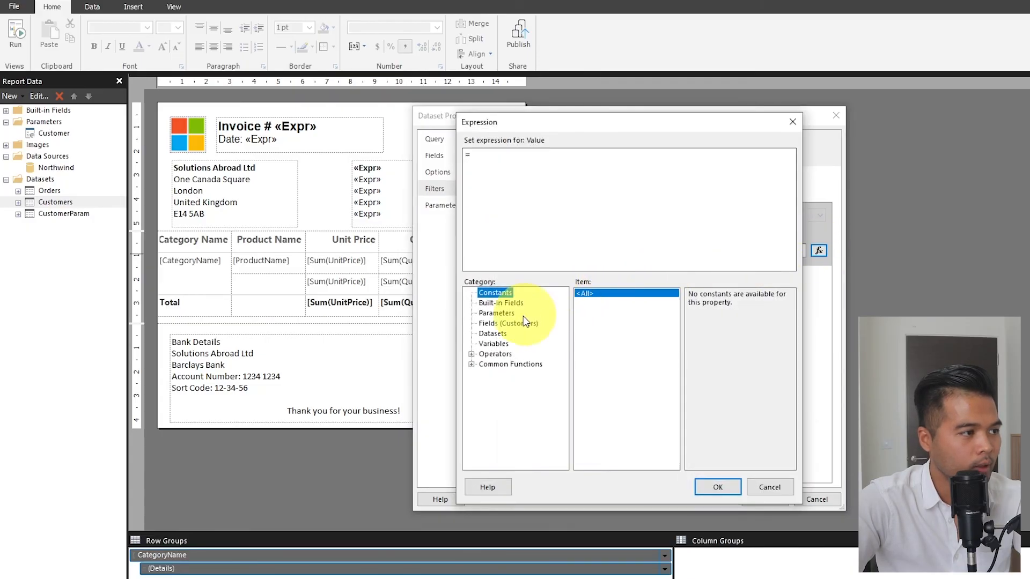
pyautogui.click(497, 313)
pyautogui.click(708, 293)
pyautogui.doubleClick(708, 296)
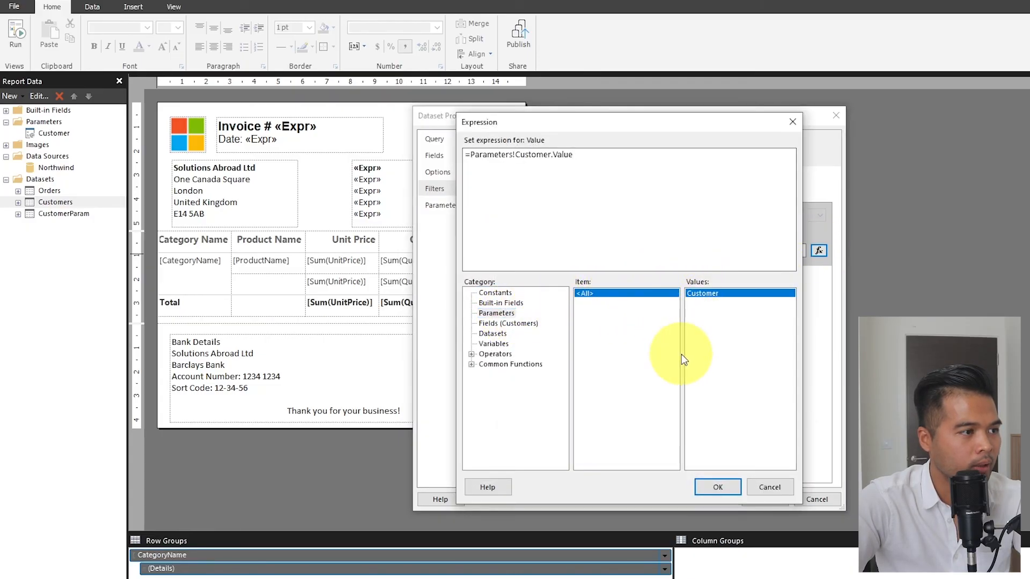
pyautogui.click(726, 485)
pyautogui.click(760, 498)
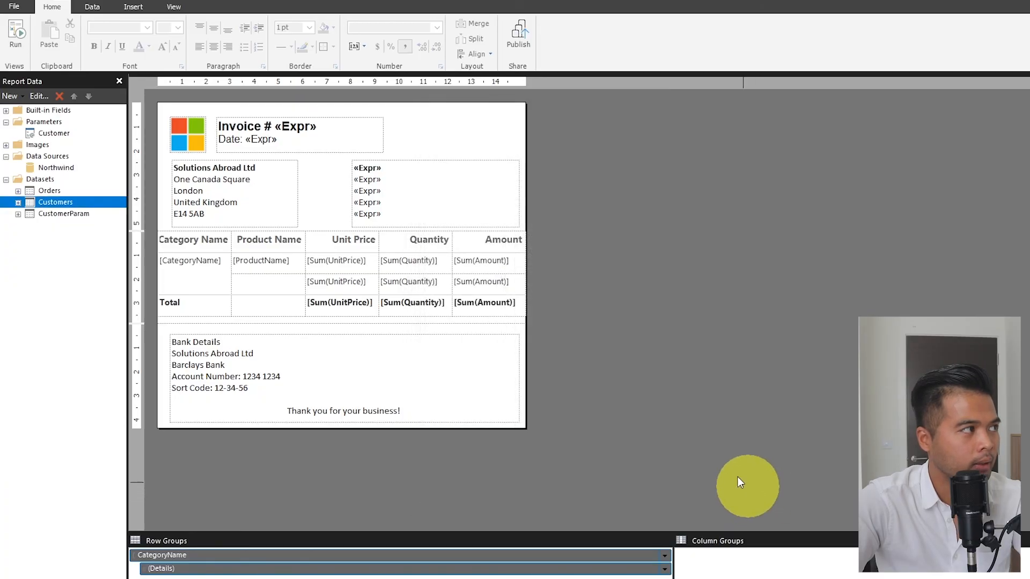
# Step: Preview the filtered report with Berglunds snabbköp selected as the customer
pyautogui.click(17, 33)
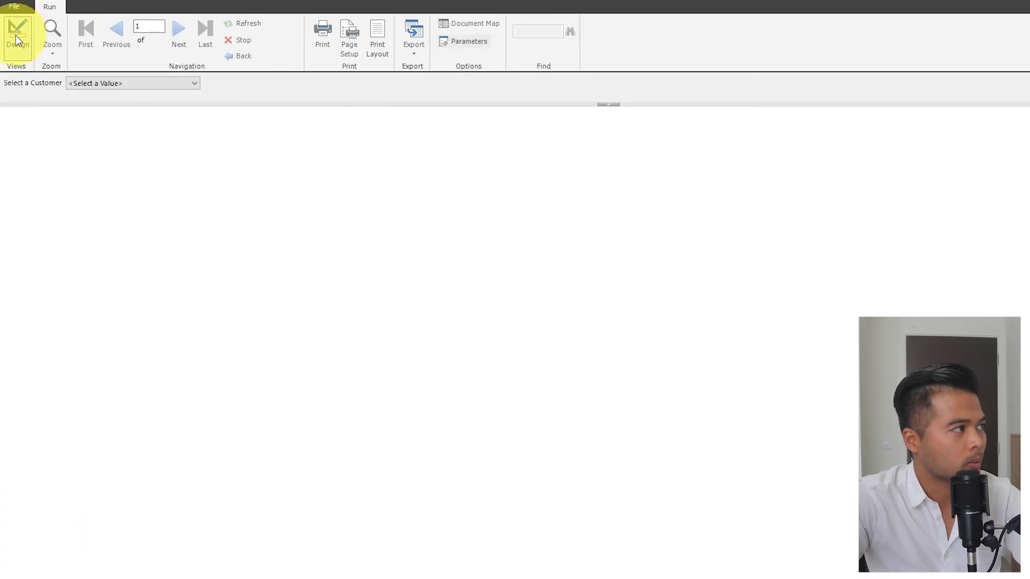
pyautogui.click(168, 86)
pyautogui.click(134, 136)
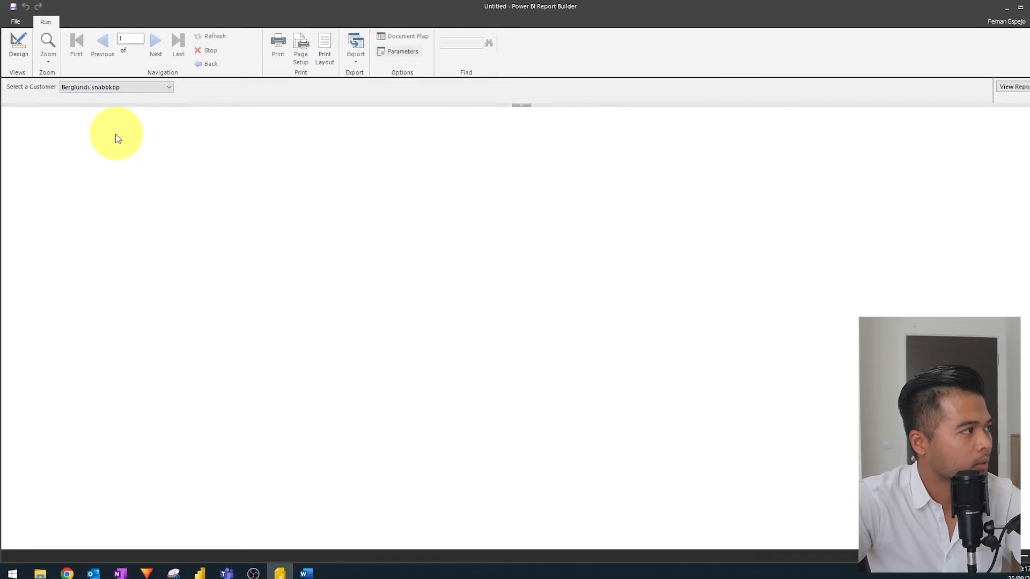
pyautogui.click(1014, 90)
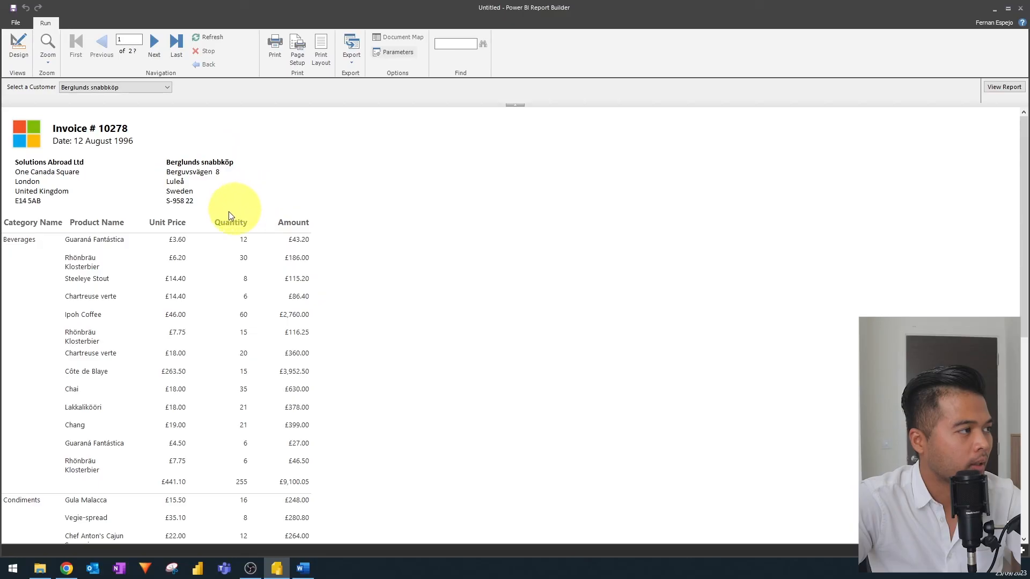
# Step: Examine both pages of the Berglunds snabbköp invoice, from the order lines and category subtotals to the footer, and return to the first page
pyautogui.scroll(-1, 181, 231)
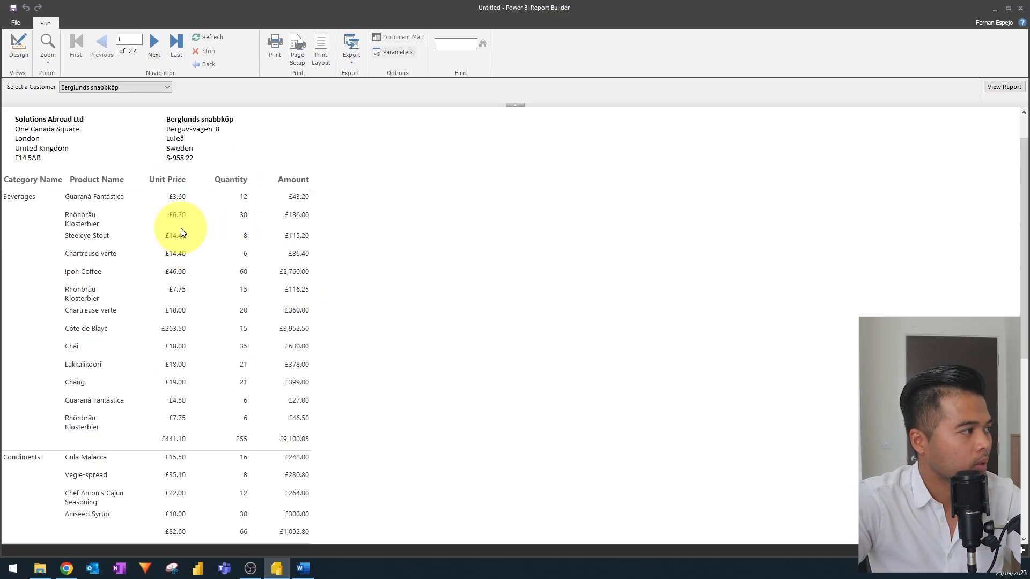
pyautogui.scroll(1, 276, 322)
pyautogui.scroll(-10, 246, 344)
pyautogui.scroll(-3, 247, 341)
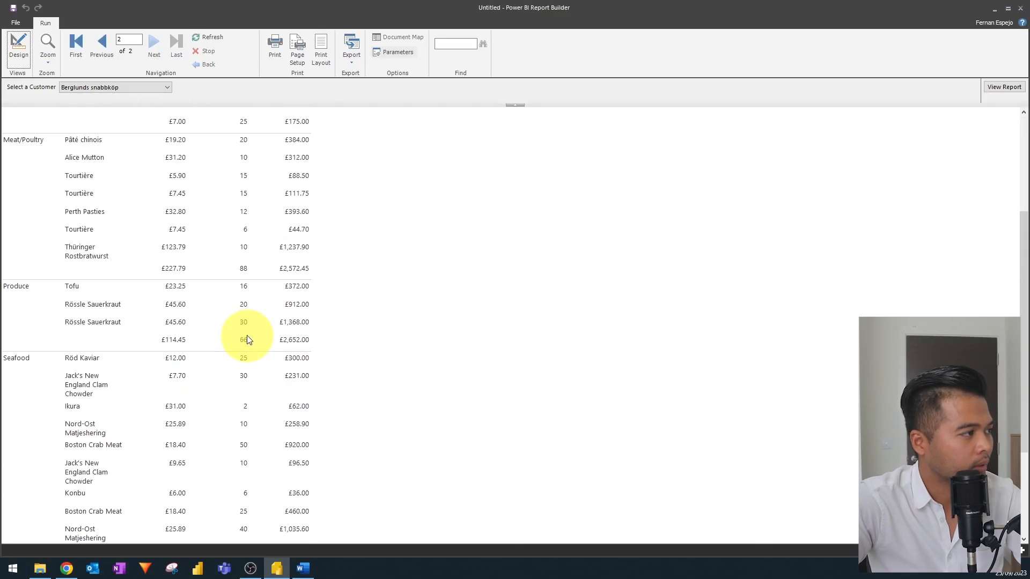
pyautogui.scroll(15, 241, 327)
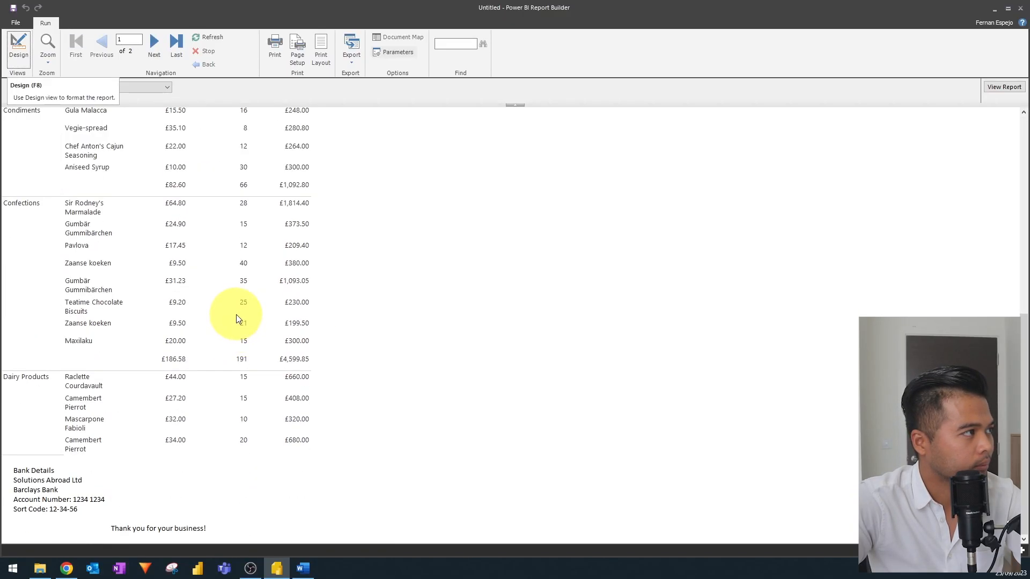
pyautogui.click(175, 45)
pyautogui.click(104, 46)
# Step: Switch the previewed invoice to the customer Bon app'
pyautogui.click(106, 94)
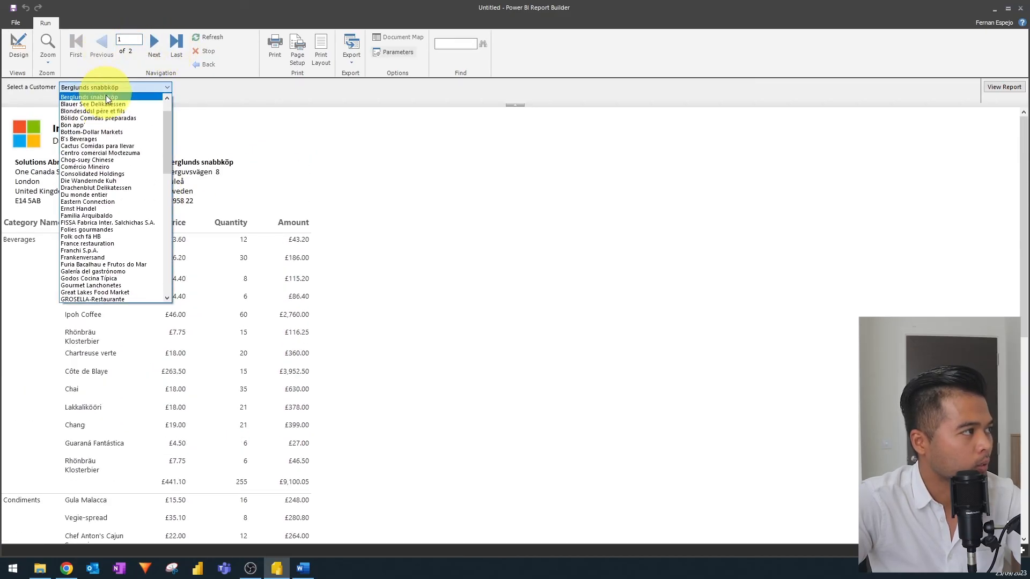
pyautogui.click(105, 124)
pyautogui.click(1003, 88)
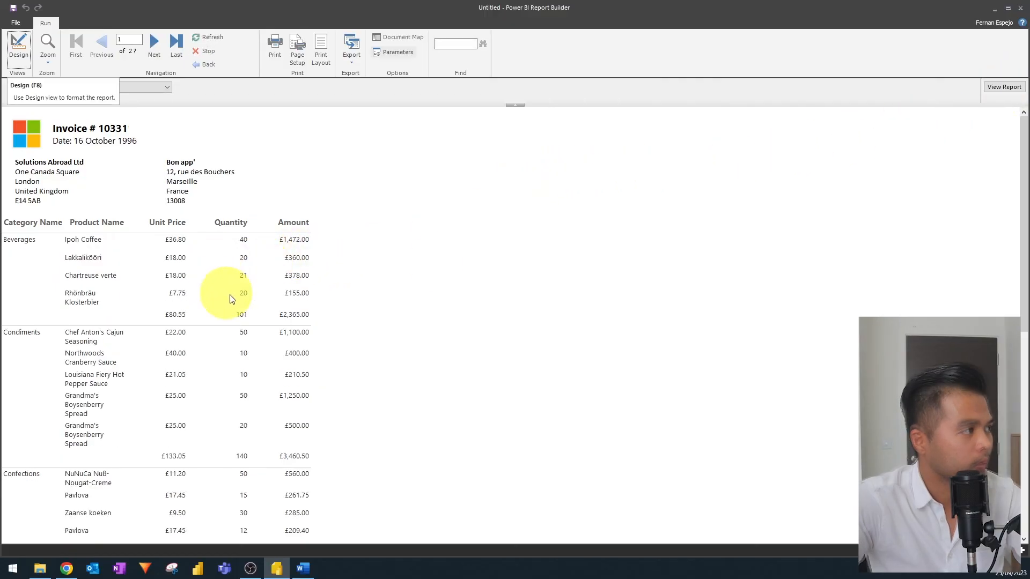